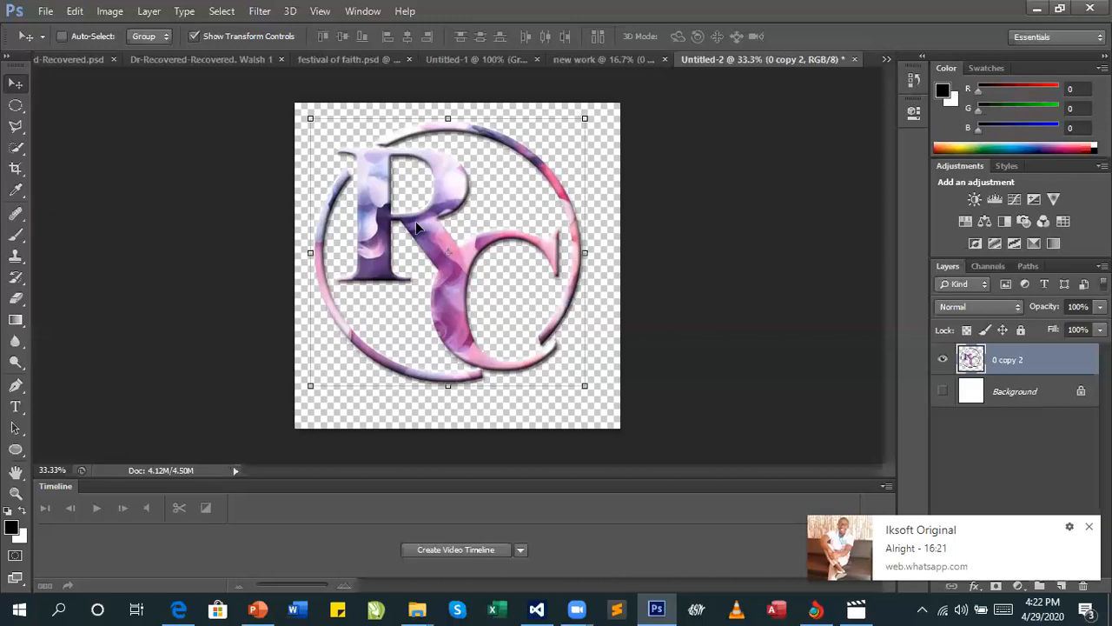
Reposition the RC logo artwork so it sits nearer the middle of the canvas
drag(432, 212, 479, 214)
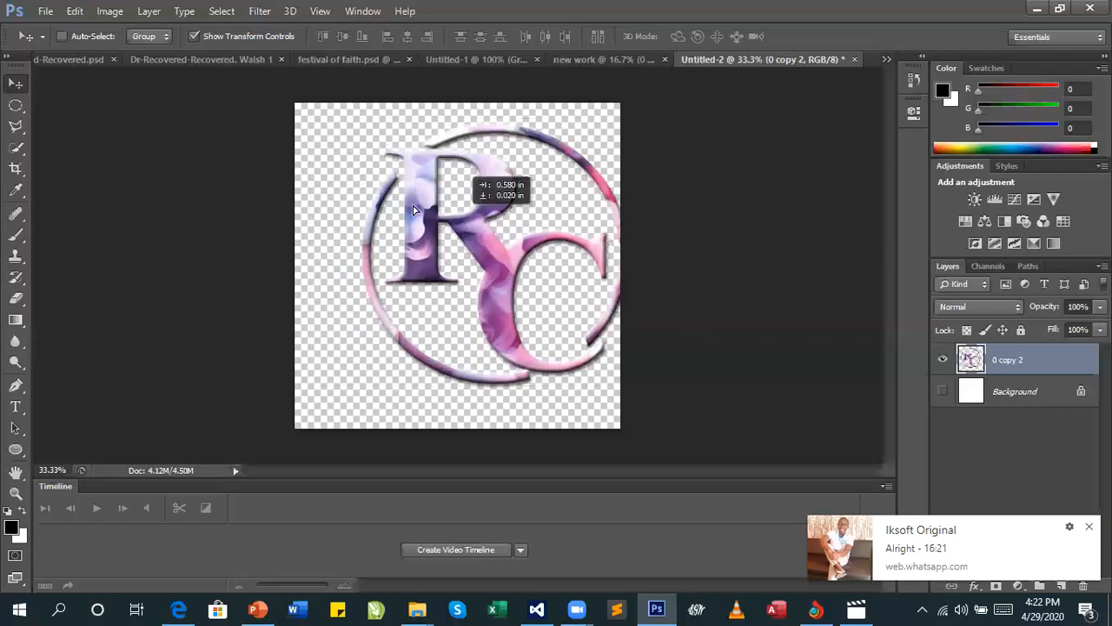
drag(401, 261, 428, 238)
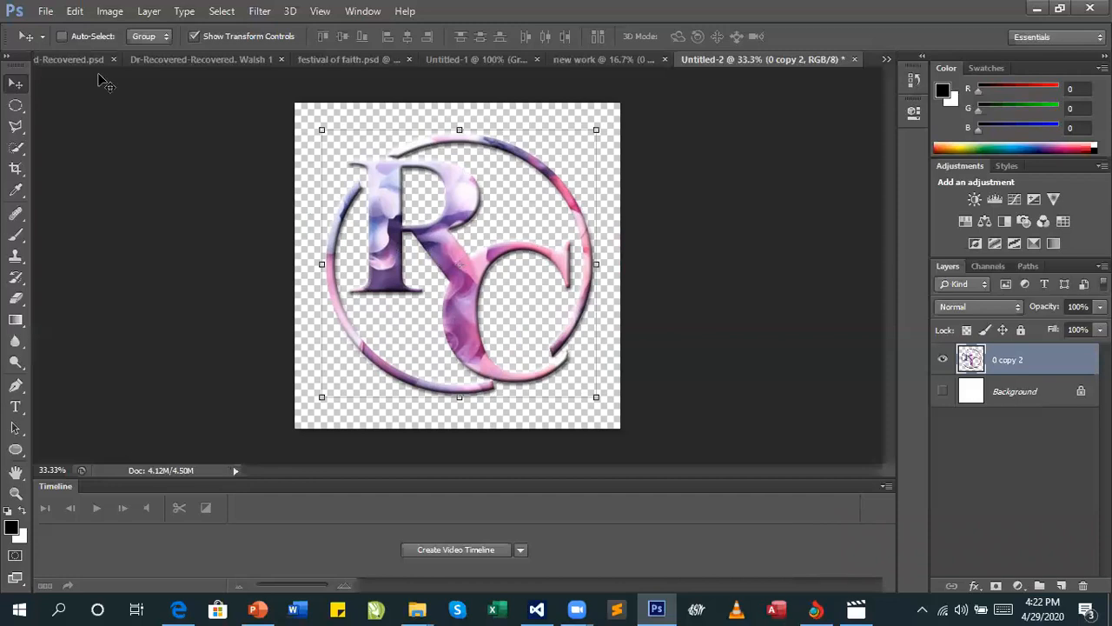
Start a new document using the Custom preset, keeping the width unit in inches
click(48, 12)
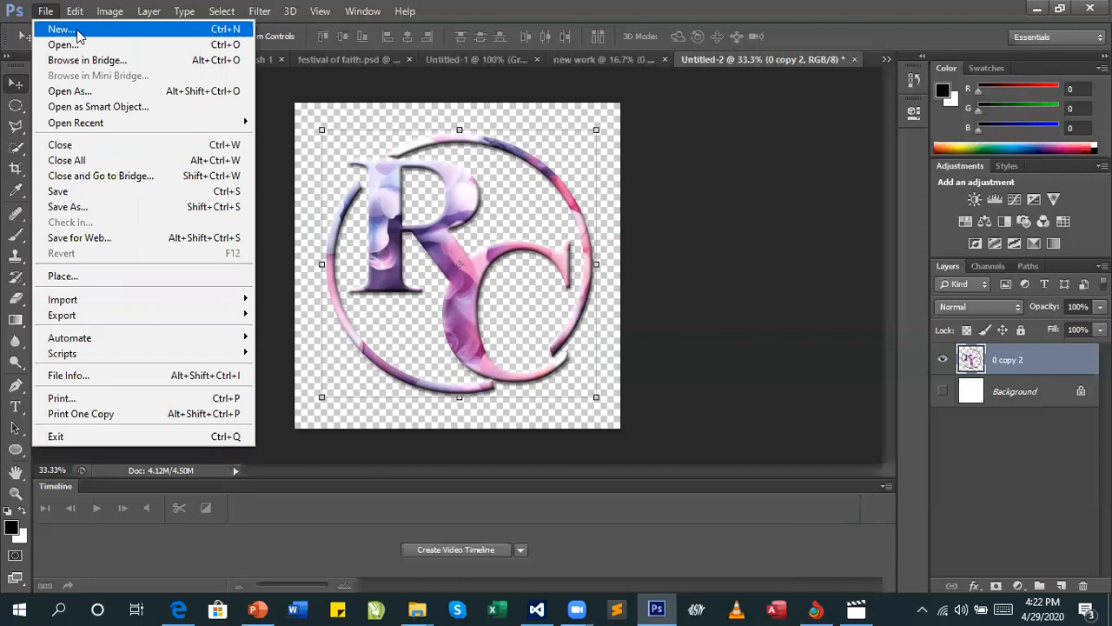
click(78, 31)
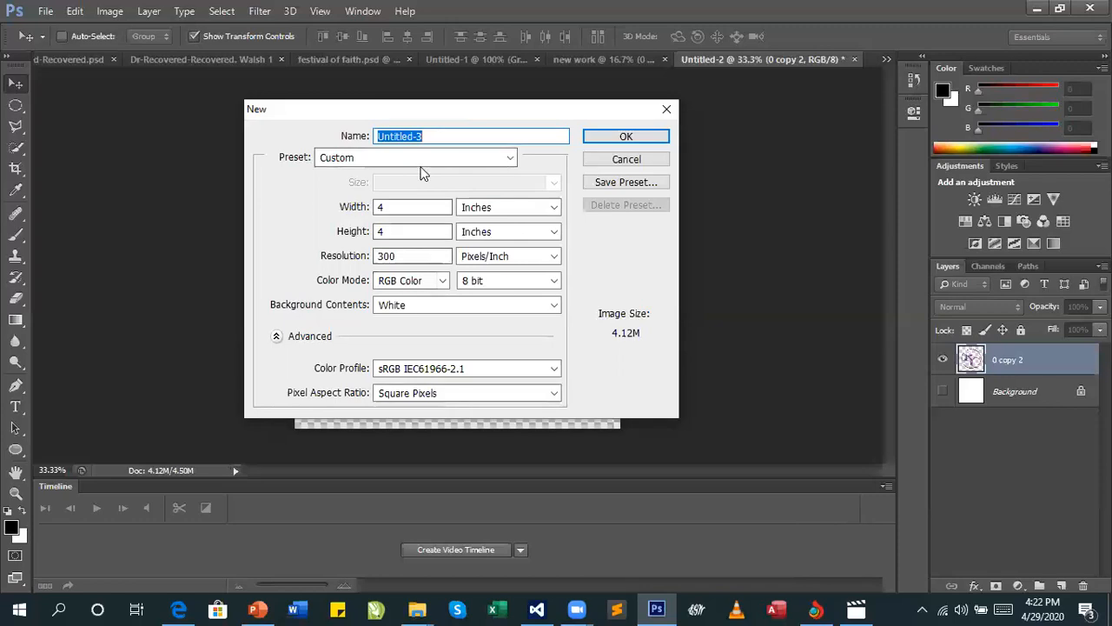
click(513, 156)
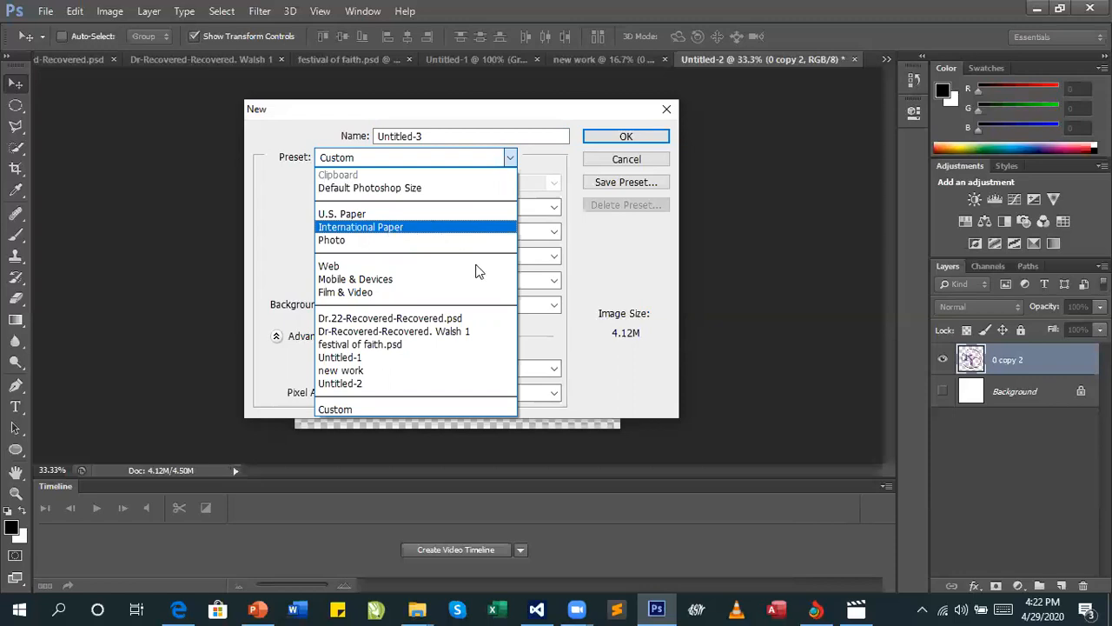
key(Down)
key(Down)
key(Down)
click(398, 410)
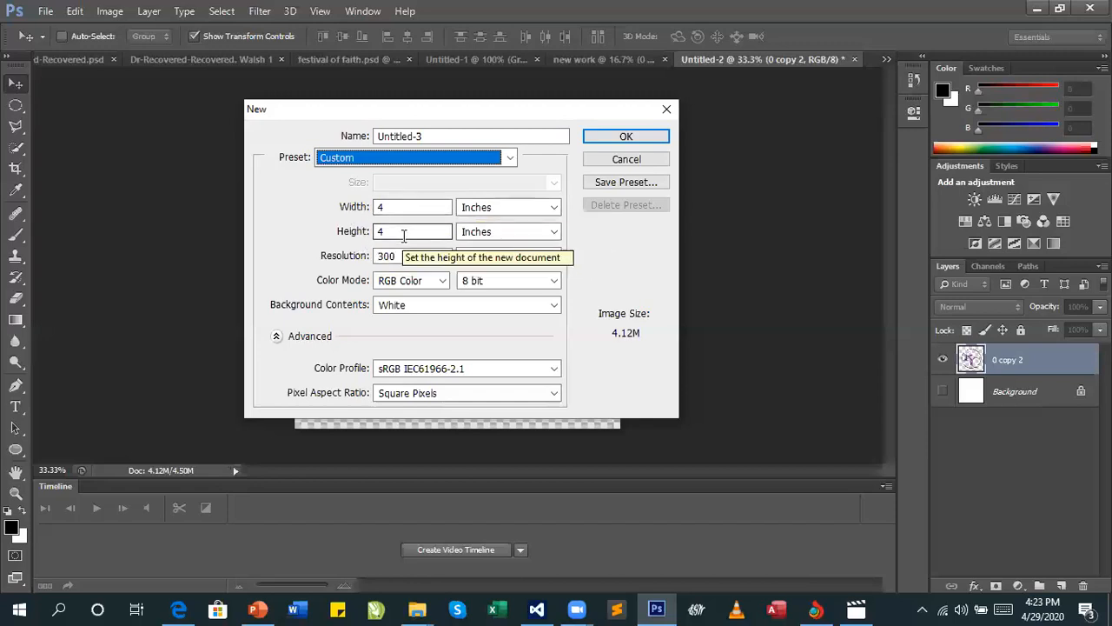
click(507, 207)
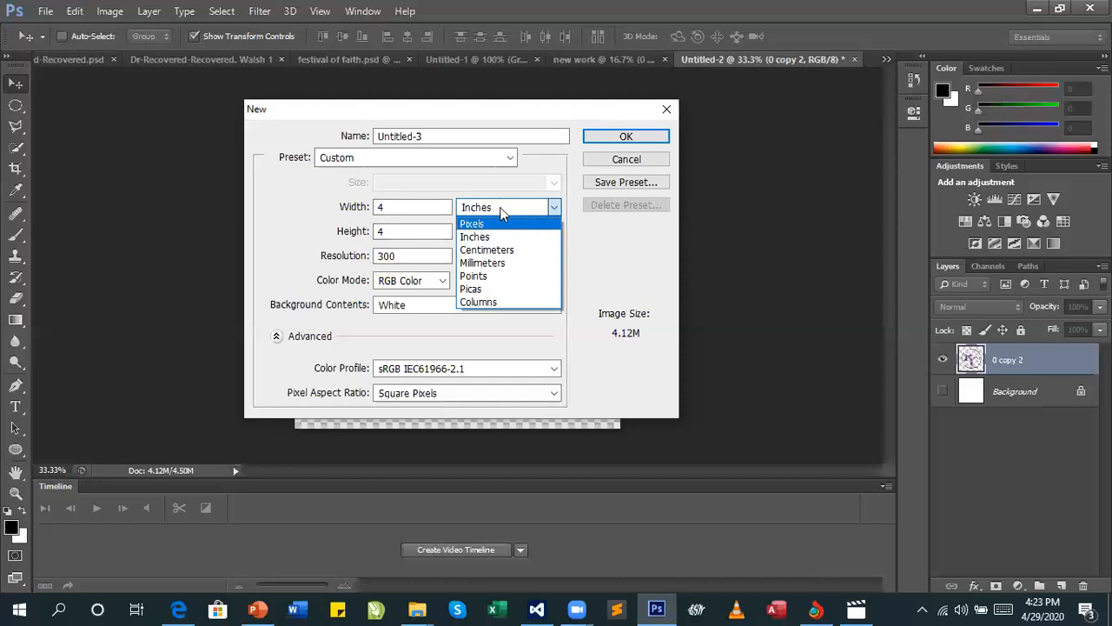
click(503, 212)
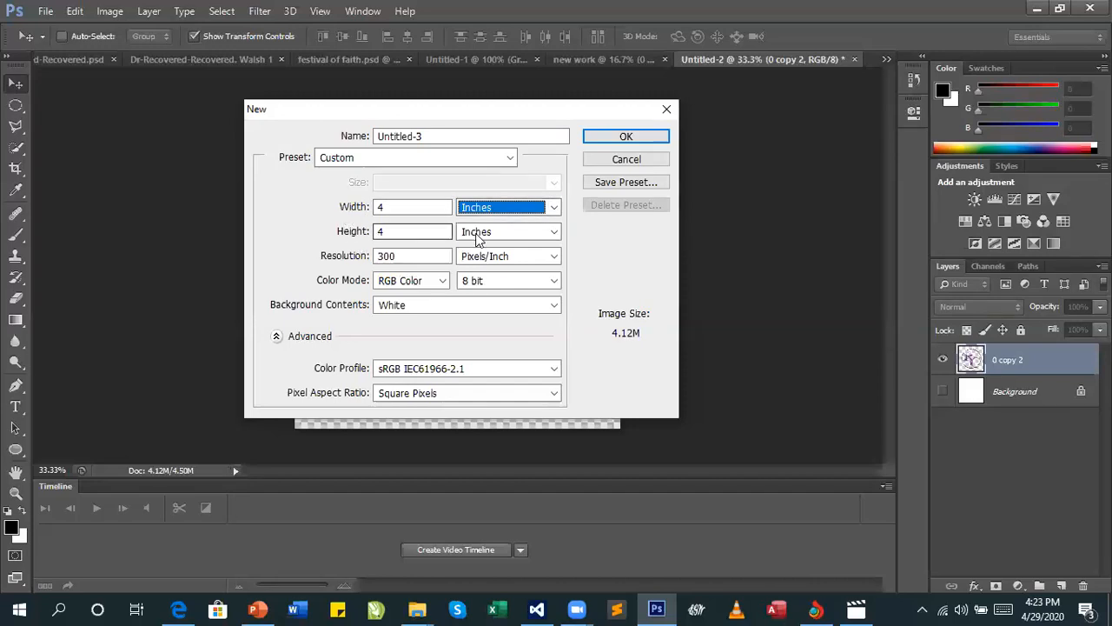
Name the new document logo and create it at 4 by 4 inches, 300 pixels/inch, RGB Color, with a white background
drag(425, 137, 401, 136)
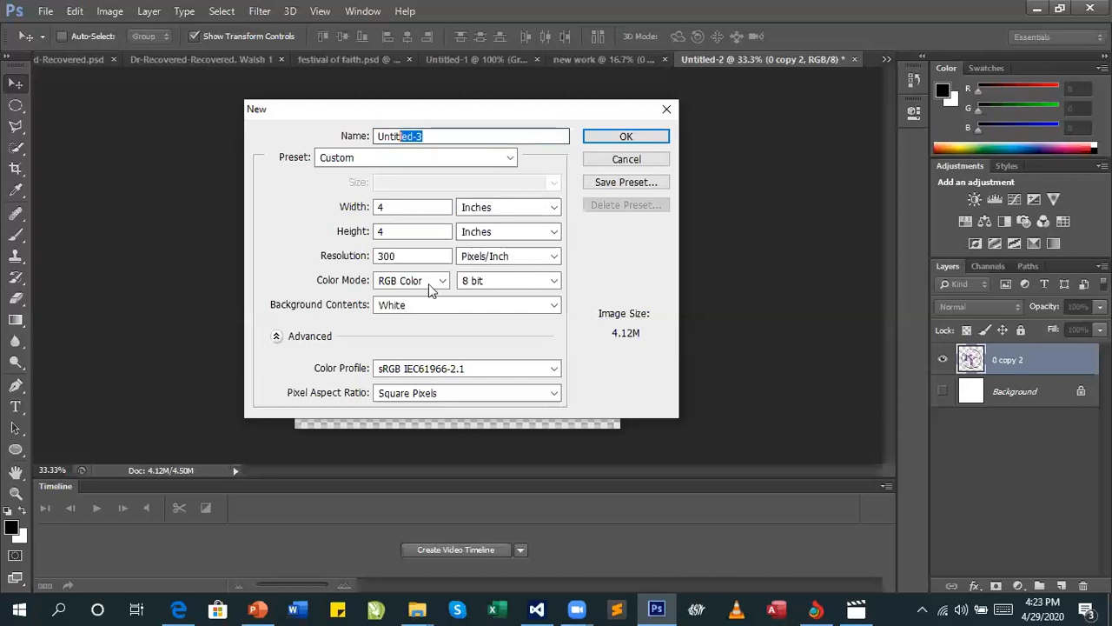
key(ctrl+a)
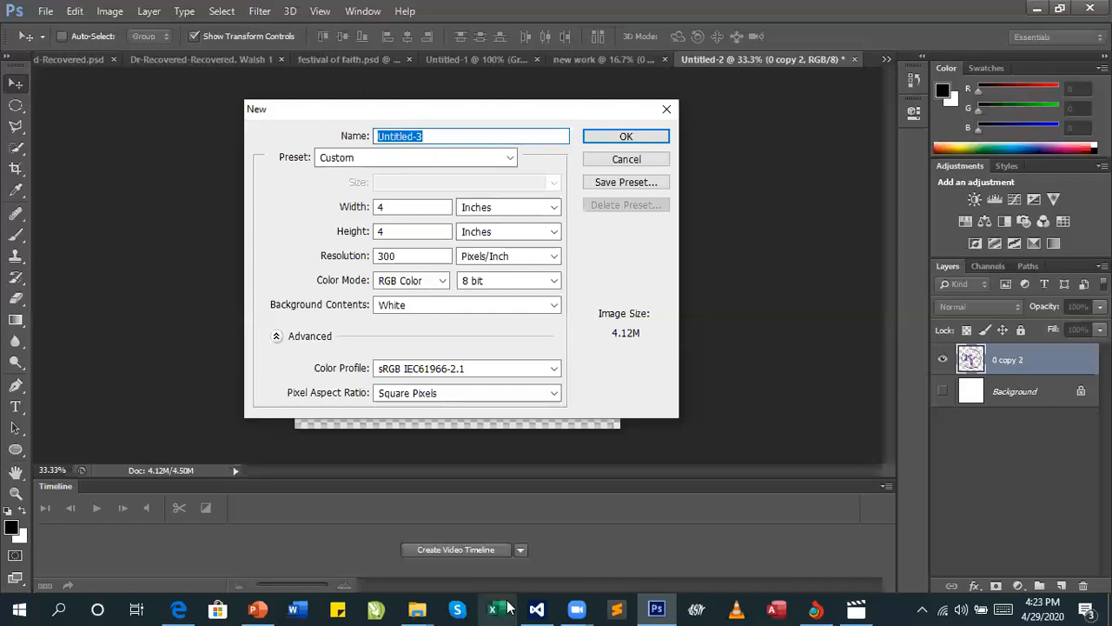
text(logo)
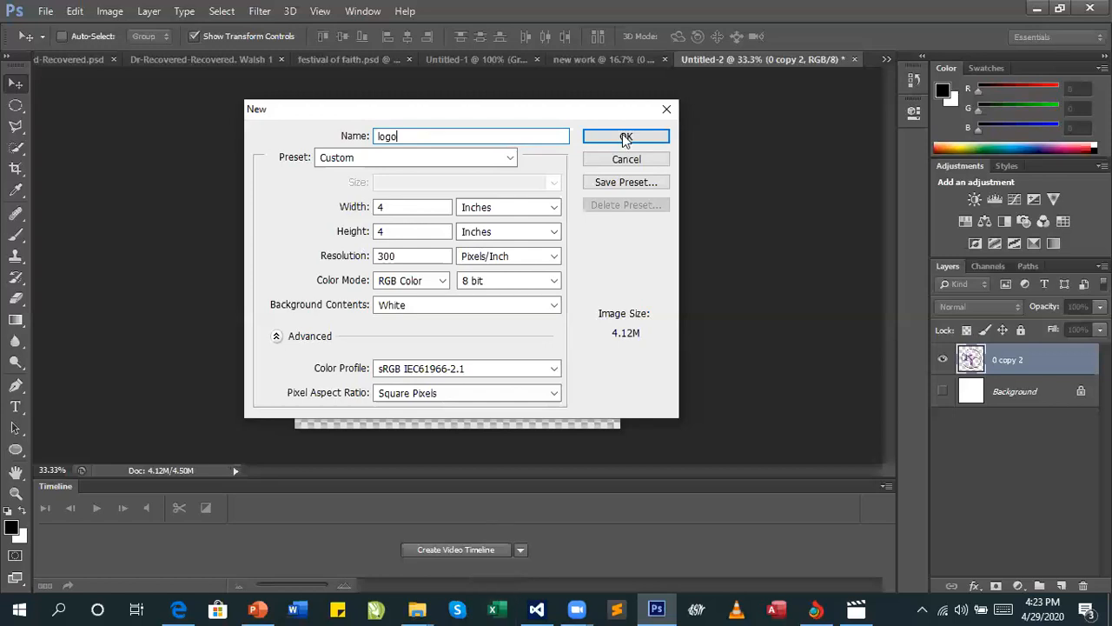
click(618, 160)
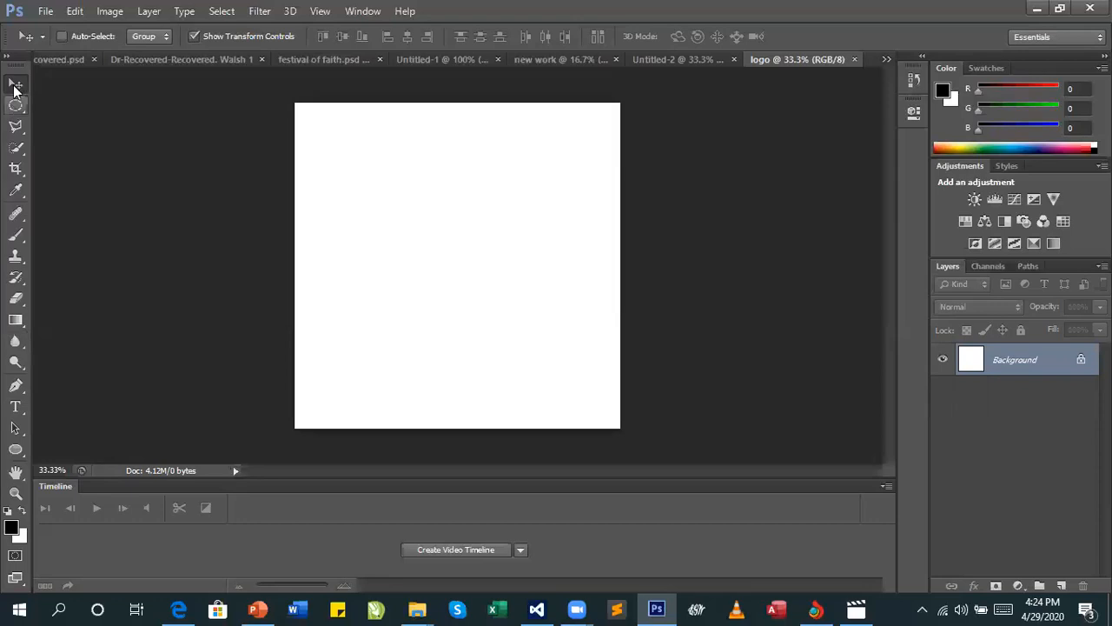
click(17, 408)
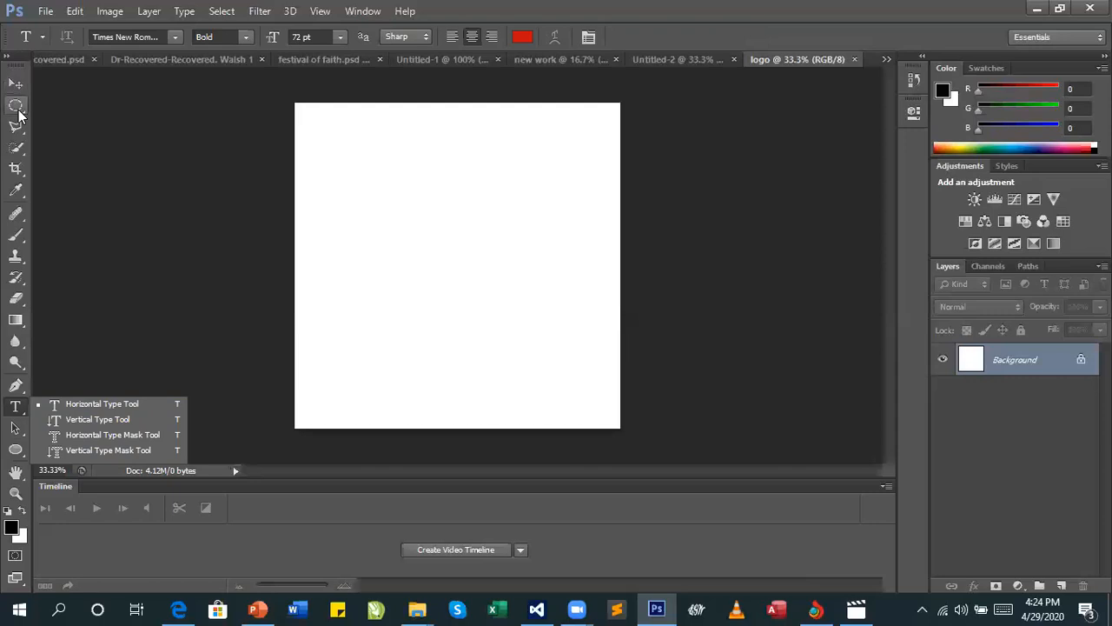
click(22, 454)
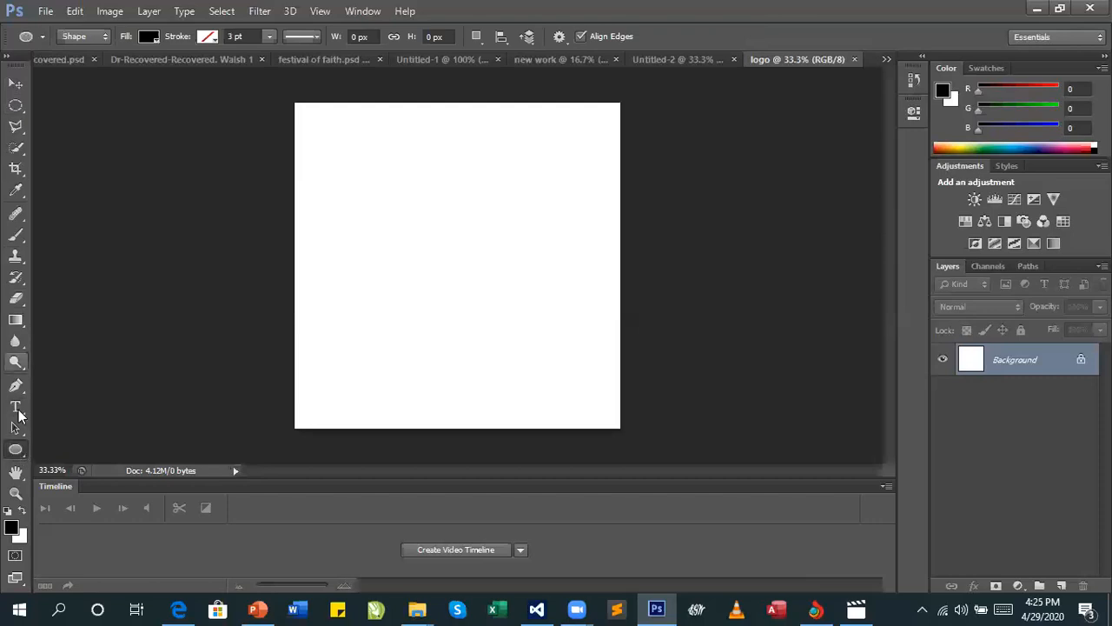
Add a red capital letter R in Times New Roman Bold, 72 pt, in the upper part of the canvas
click(16, 408)
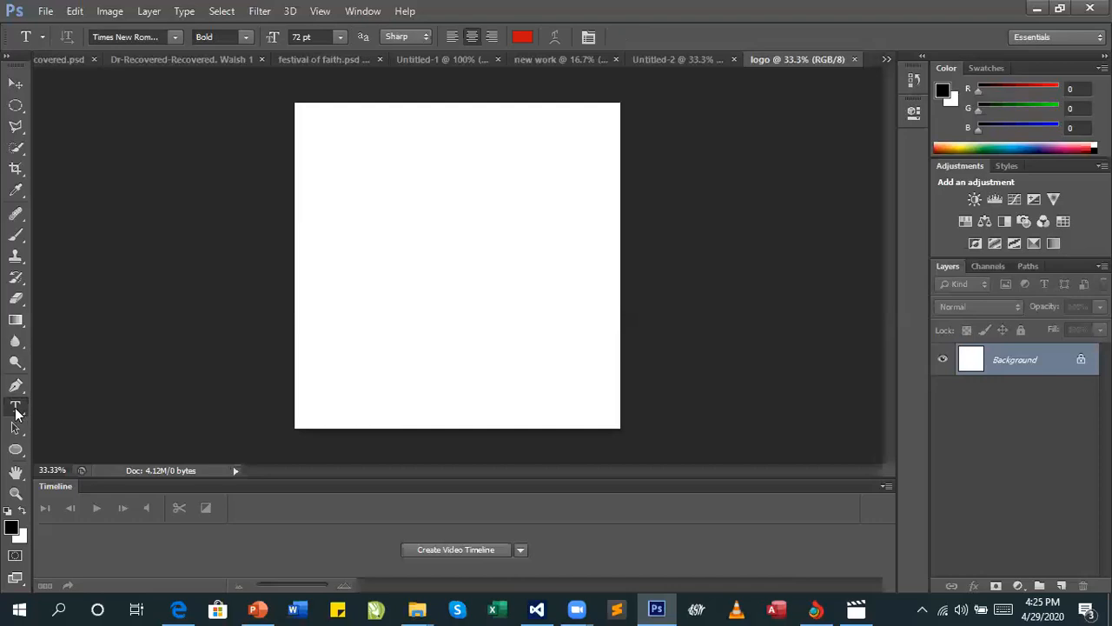
click(422, 231)
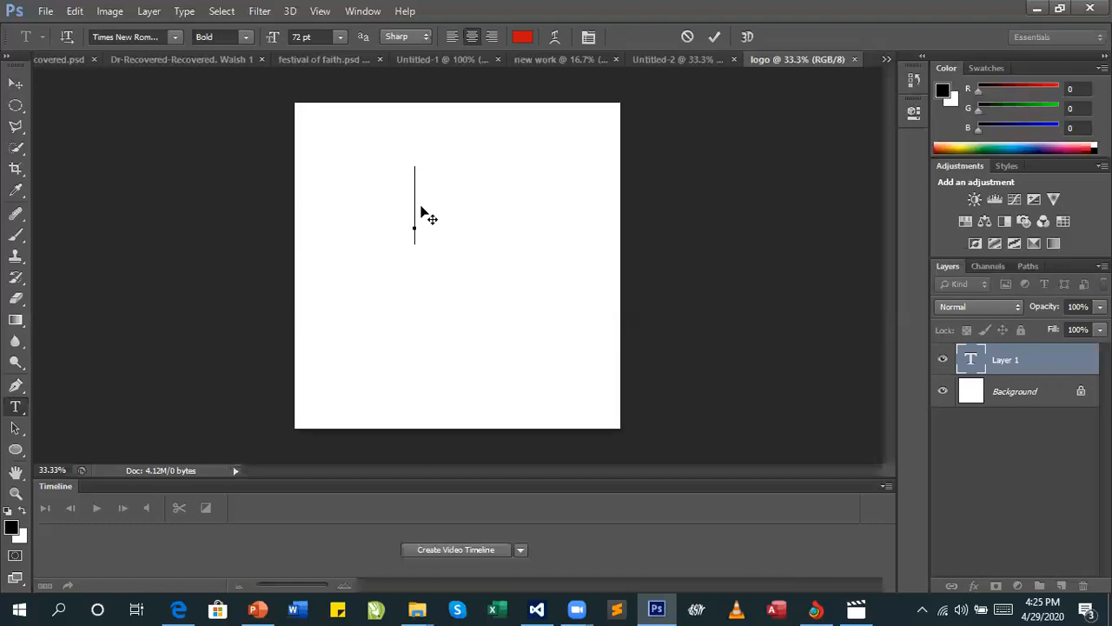
click(144, 35)
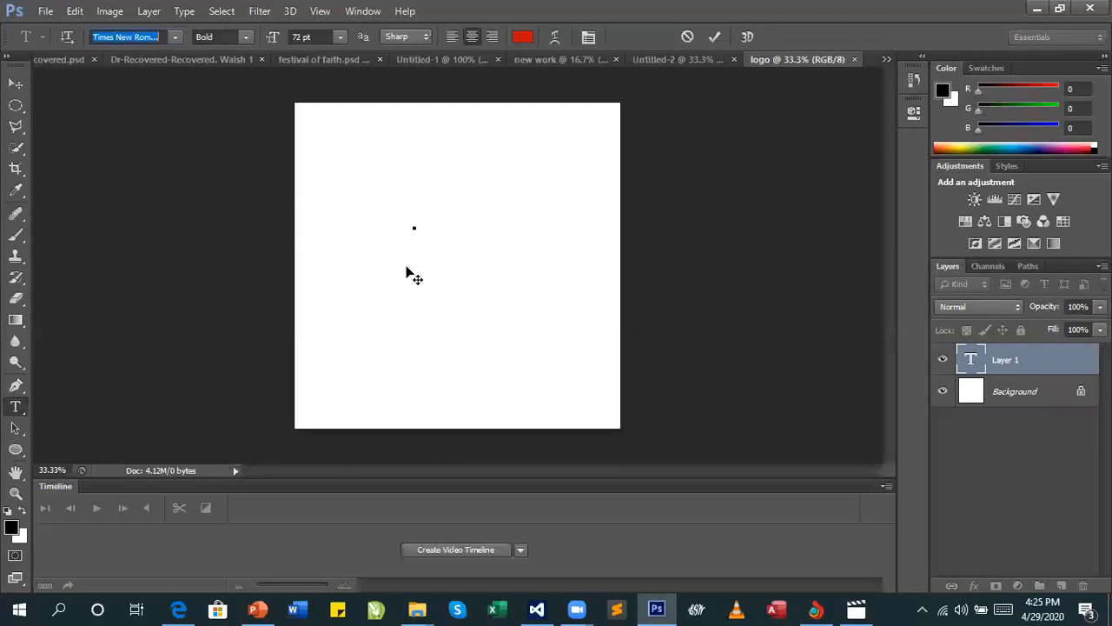
click(341, 38)
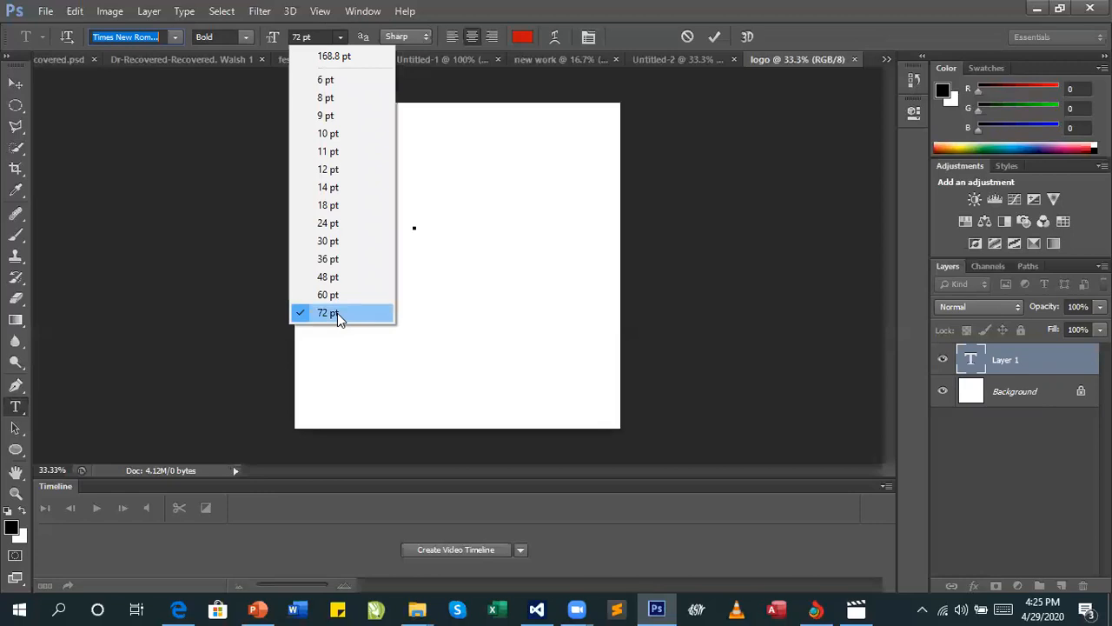
click(76, 363)
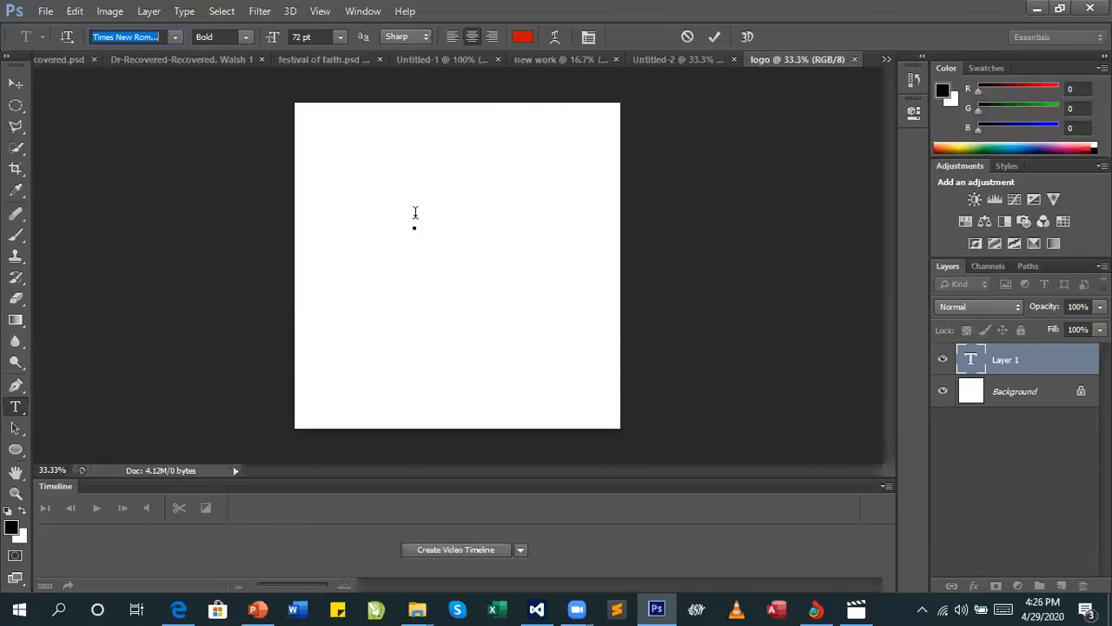
click(417, 217)
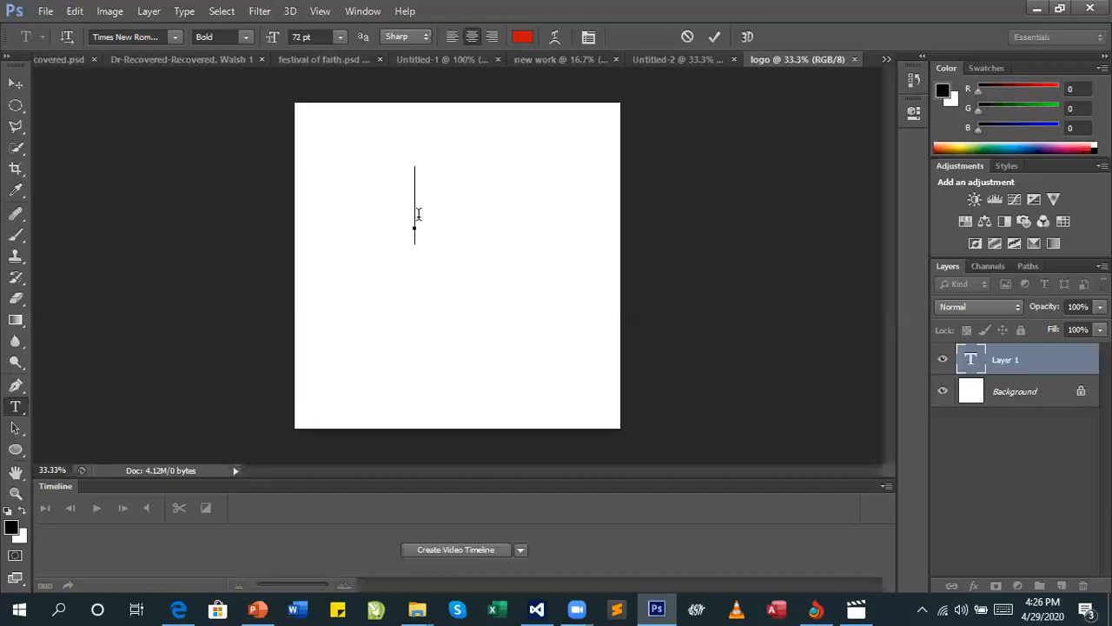
text(r)
key(BackSpace)
text(R)
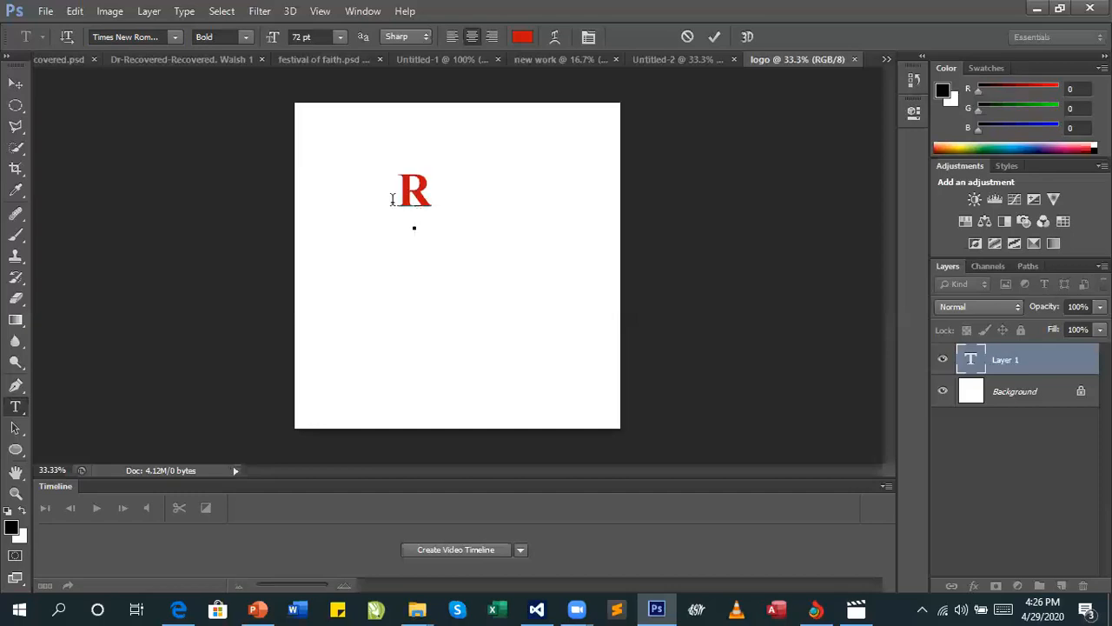
click(14, 84)
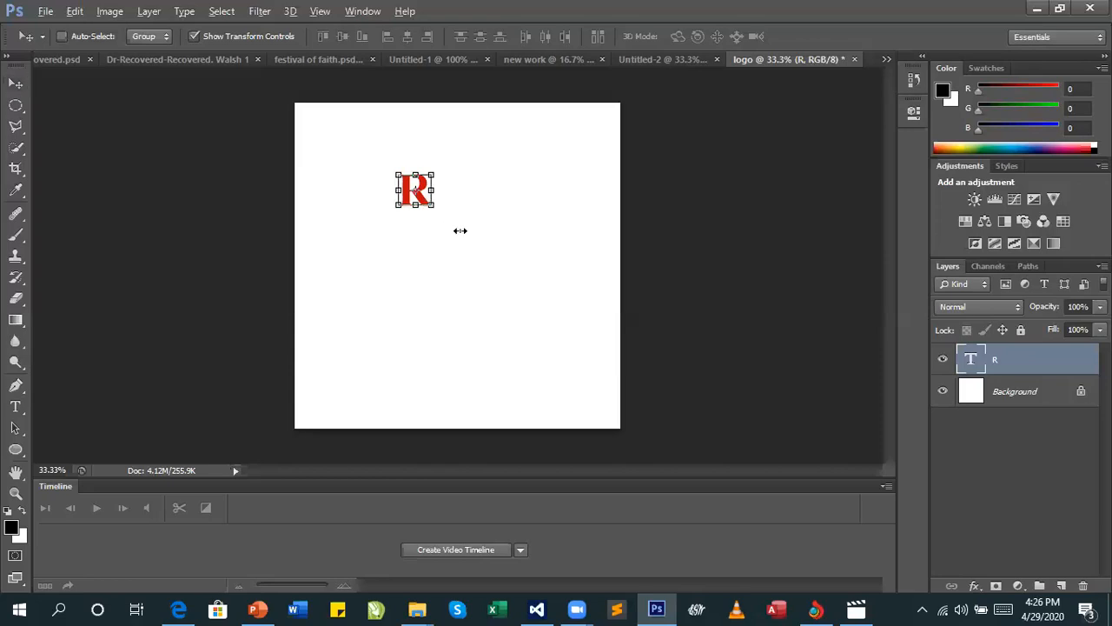
Enlarge the letter R around its center to about 305% and apply the transformation
drag(468, 242, 437, 241)
key(ctrl+z)
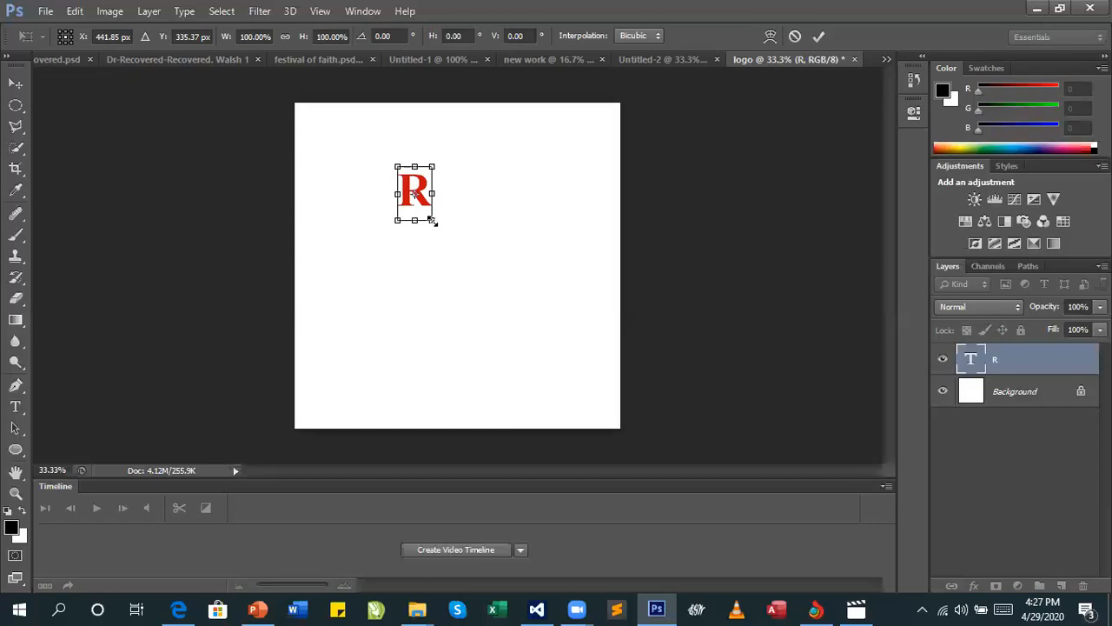
drag(432, 220, 479, 268)
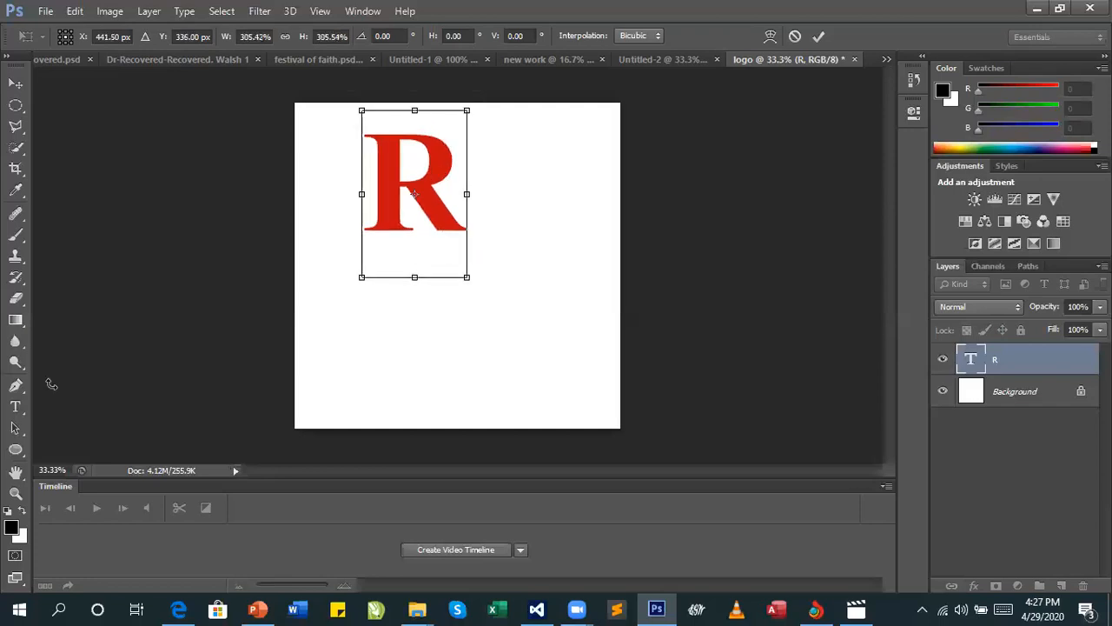
click(15, 406)
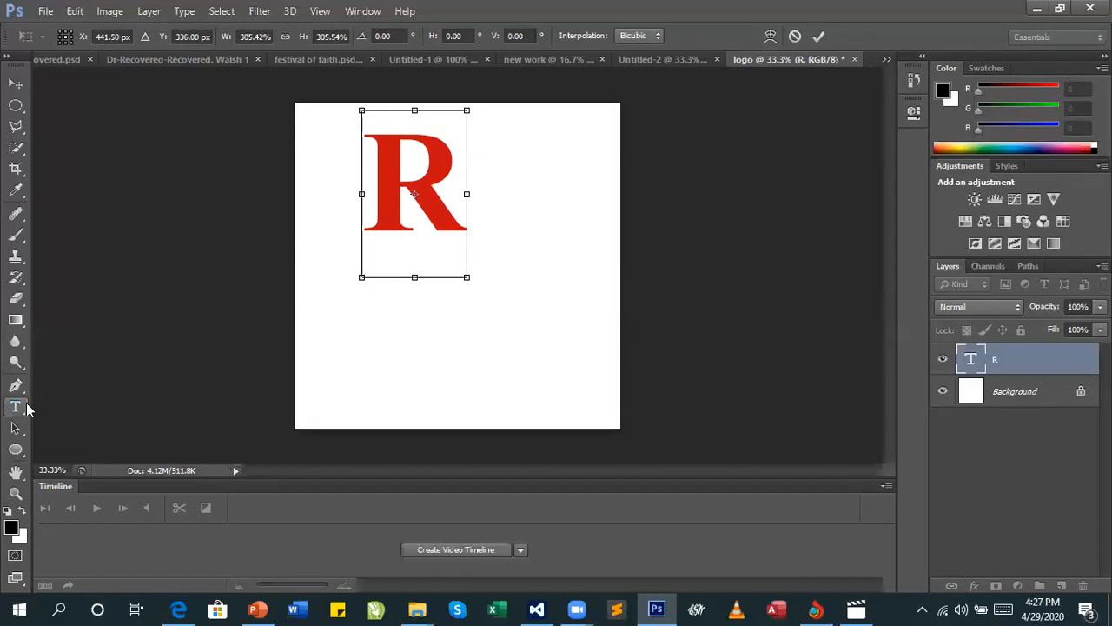
click(516, 224)
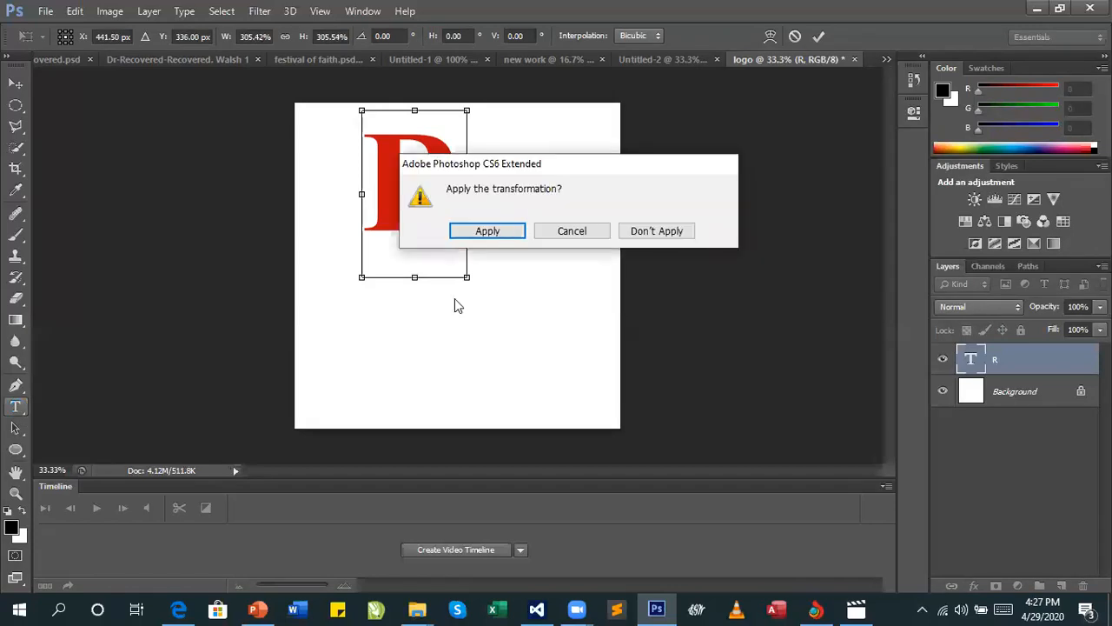
key(Return)
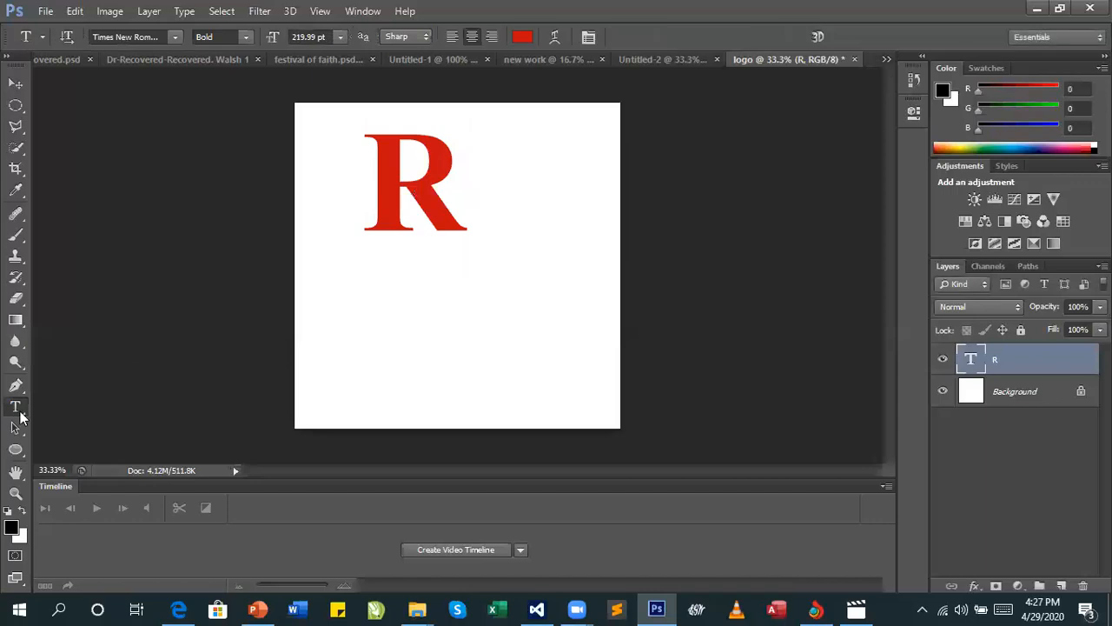
Add a separate red capital letter C at 72 pt just below the R
click(421, 298)
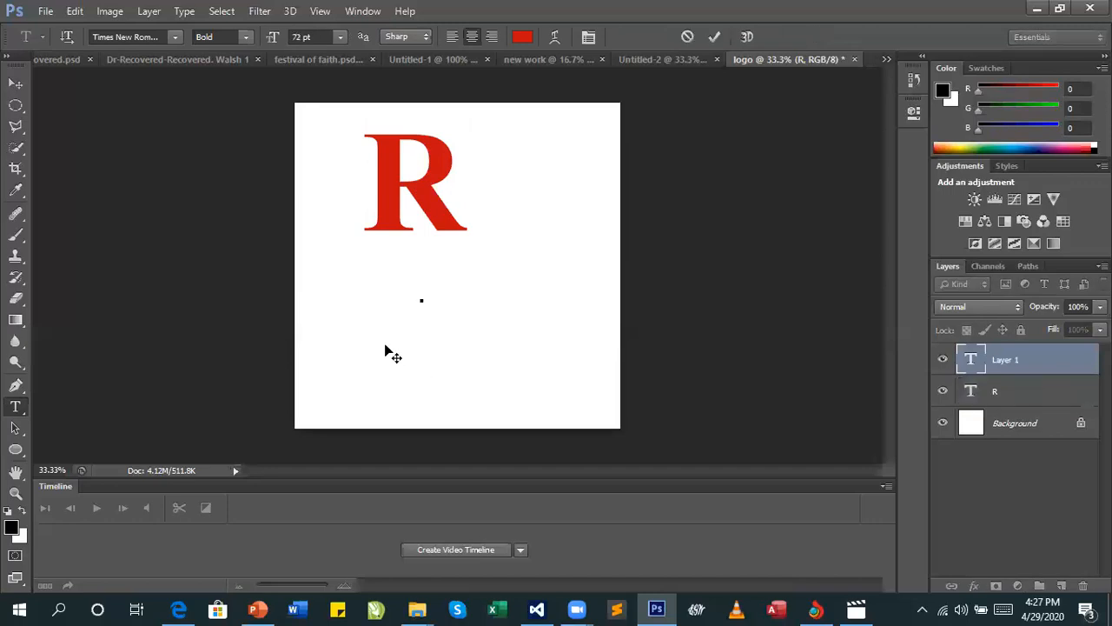
text(C)
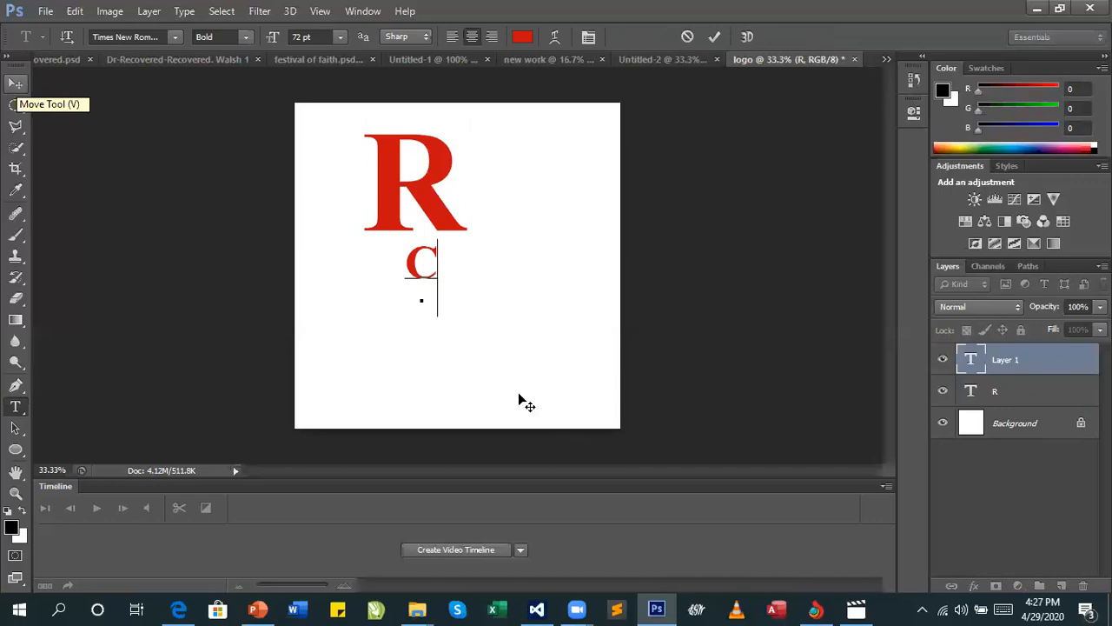
key(ctrl+Return)
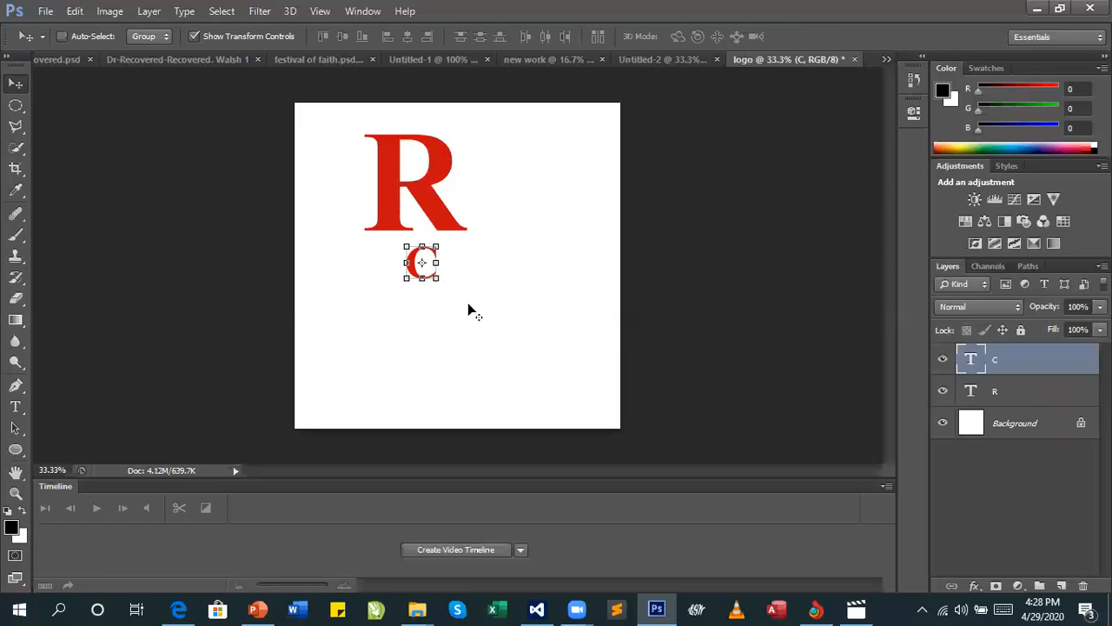
key(ctrl+t)
drag(438, 294, 509, 348)
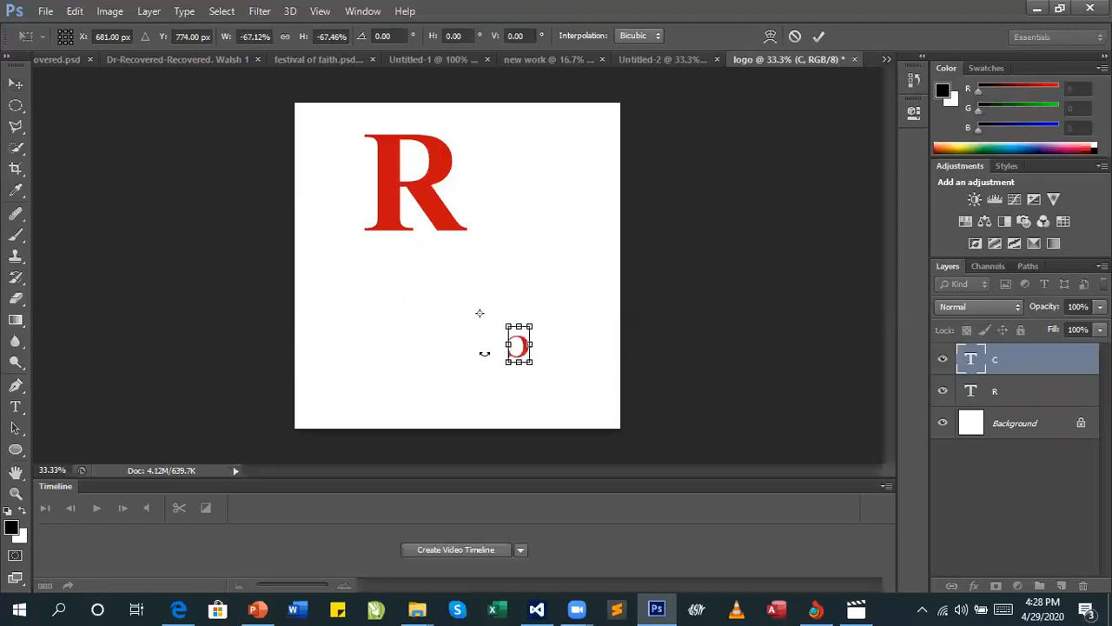
key(ctrl+z)
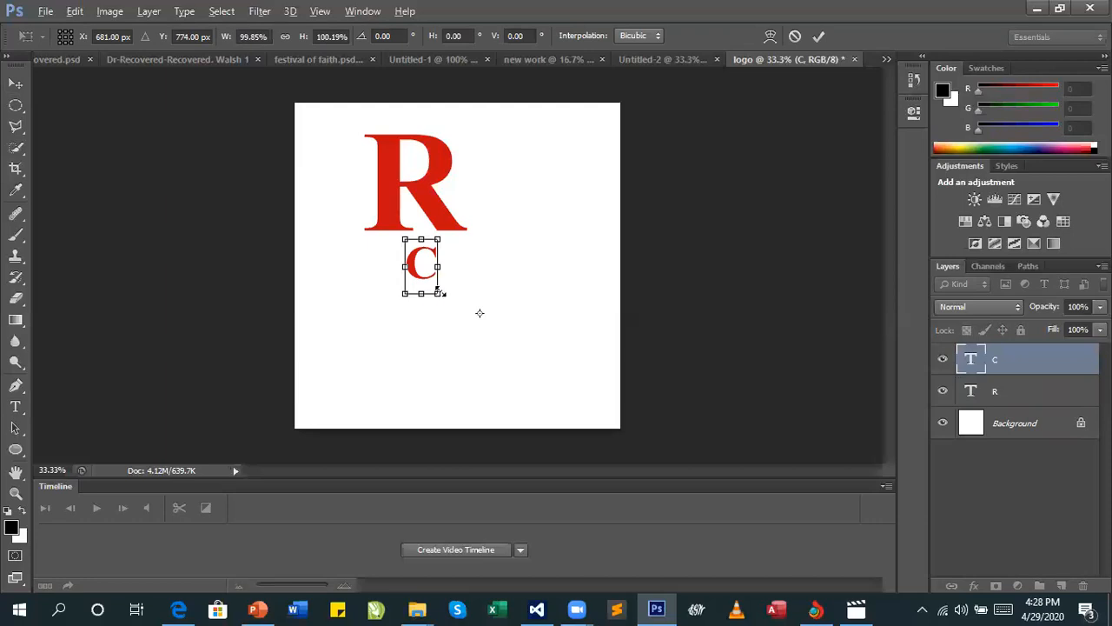
drag(441, 291, 471, 306)
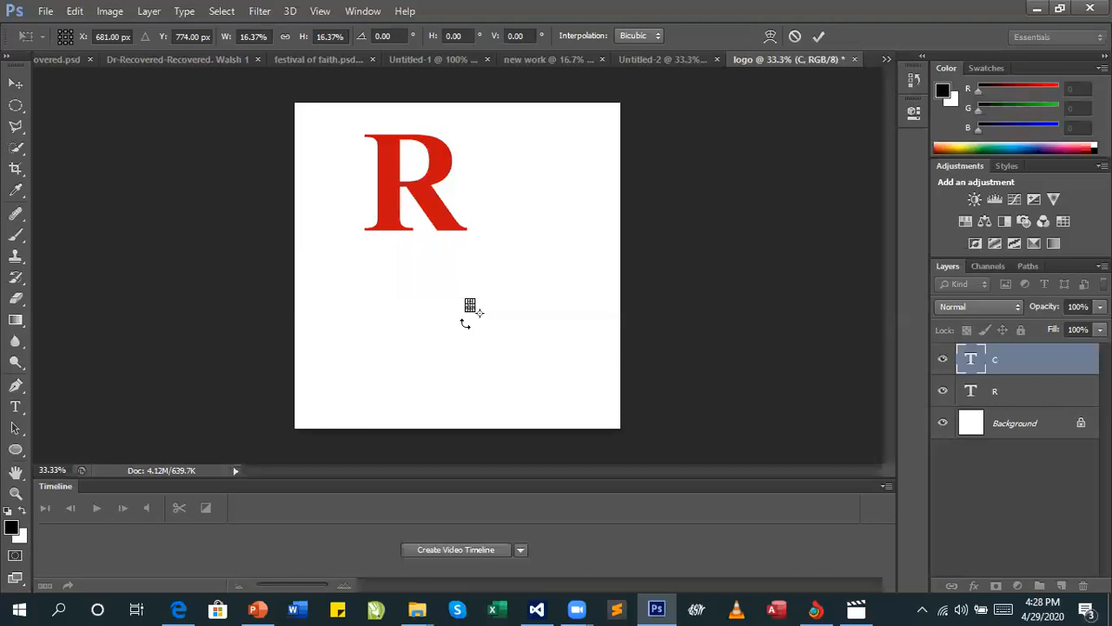
key(ctrl+z)
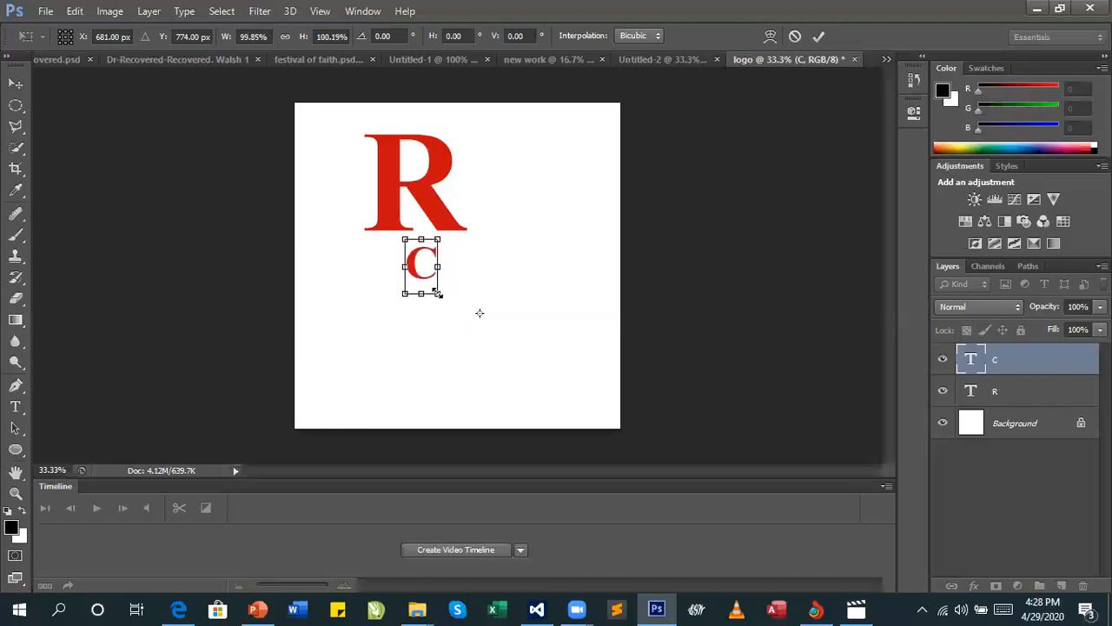
Scale the letter C to about 142% width and 109% height, place it below the R's left stem, and apply the transformation
drag(444, 298, 459, 313)
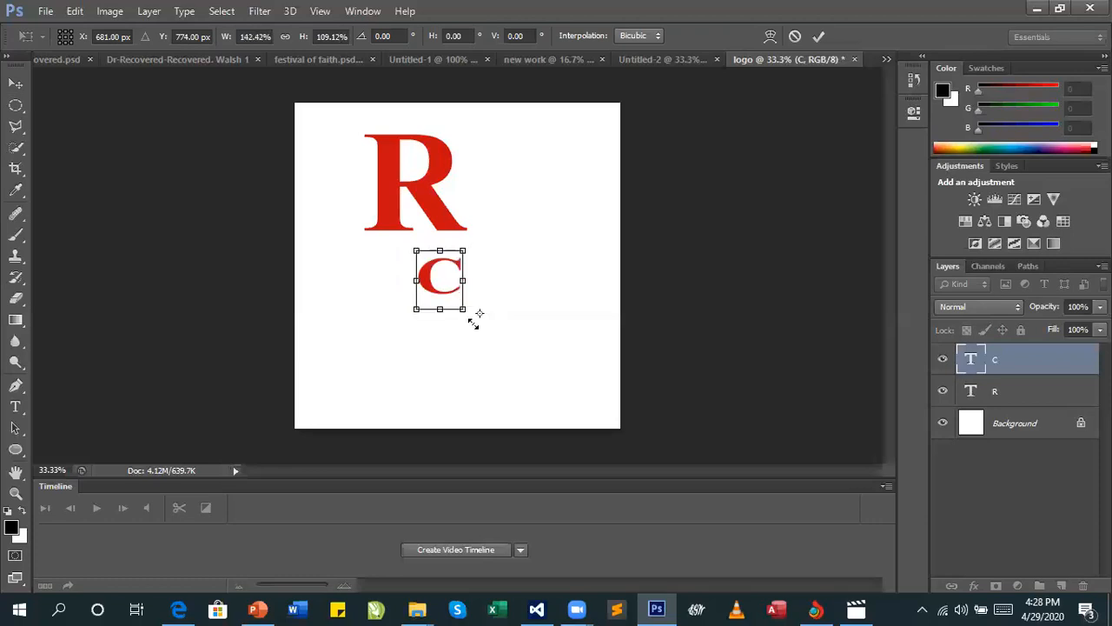
drag(486, 336, 494, 342)
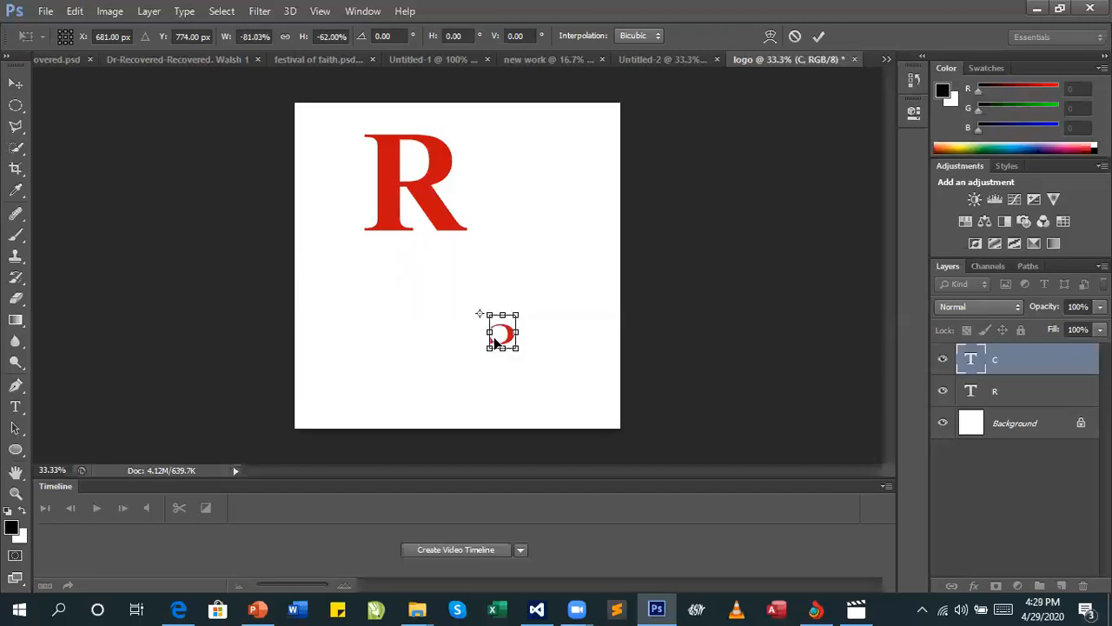
drag(442, 287, 362, 274)
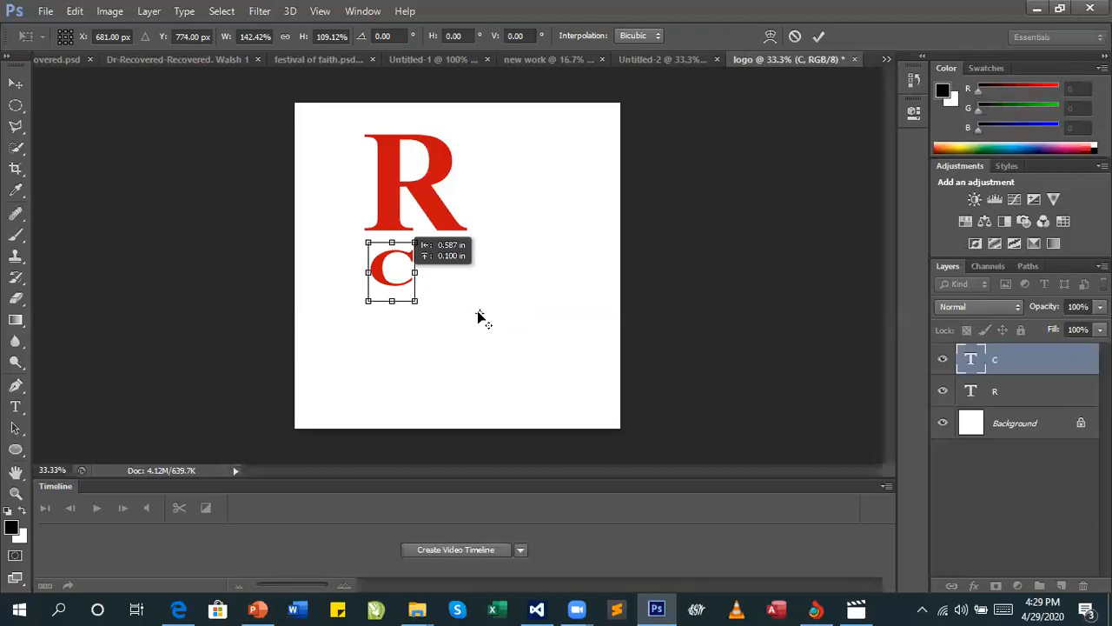
key(v)
click(487, 236)
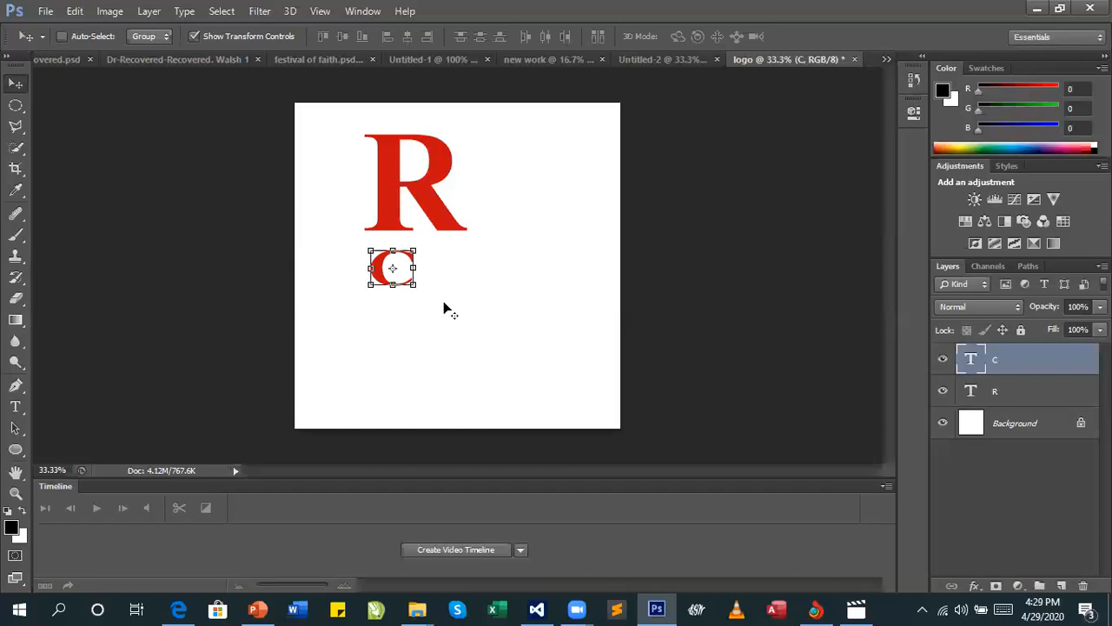
key(ctrl+t)
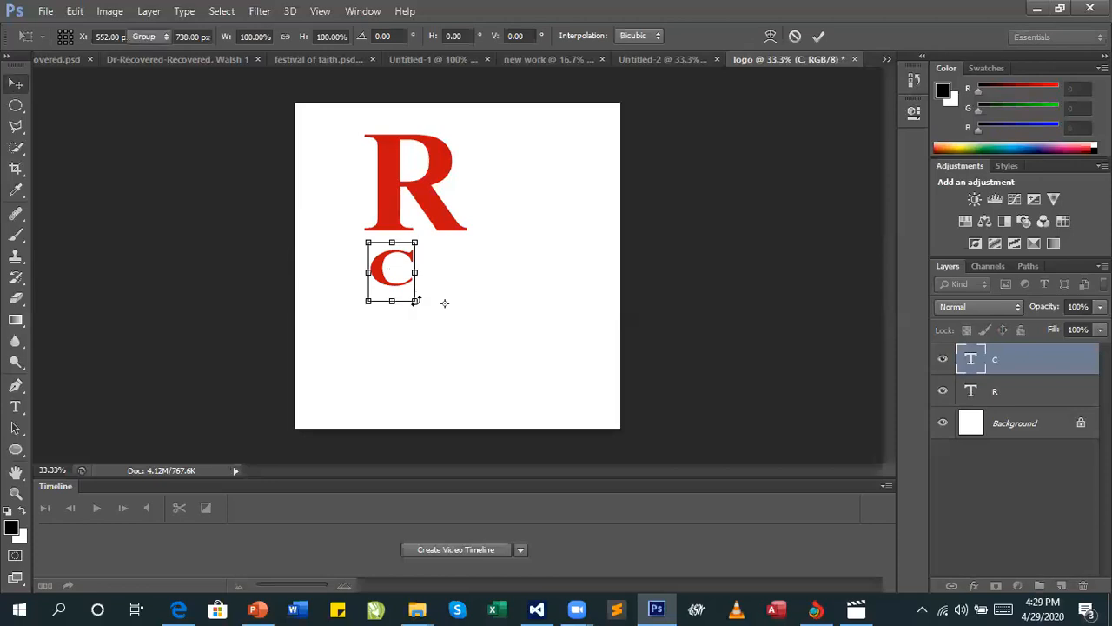
drag(416, 301, 411, 281)
key(Return)
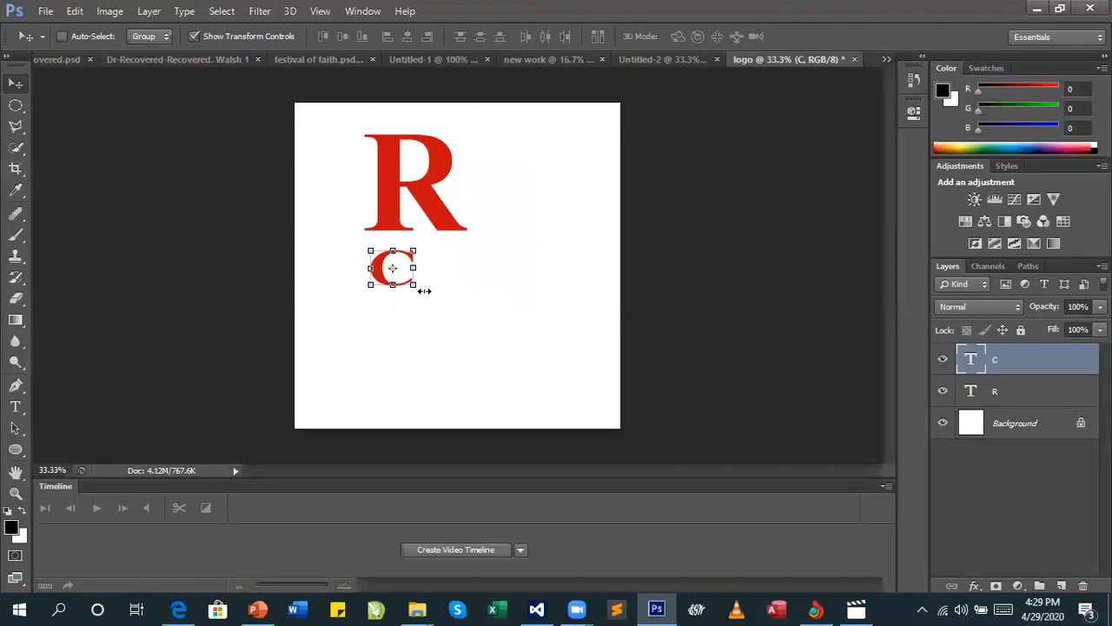
click(424, 290)
drag(424, 290, 426, 296)
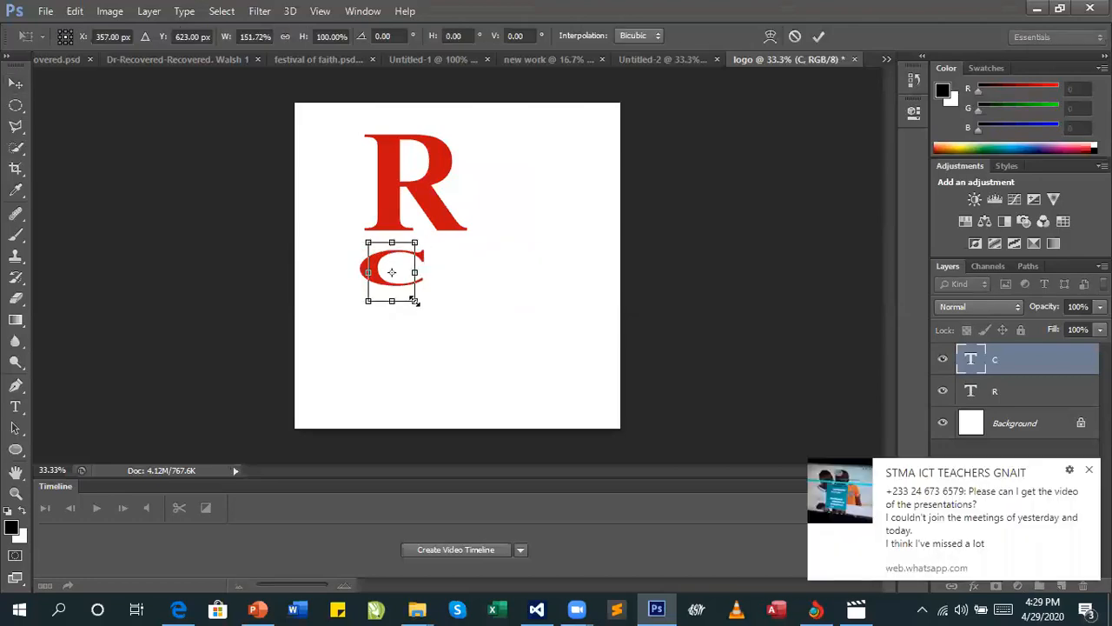
key(ctrl+z)
Enlarge the letter C to about 248% width and 216% height, and apply the transformation
drag(432, 319, 501, 380)
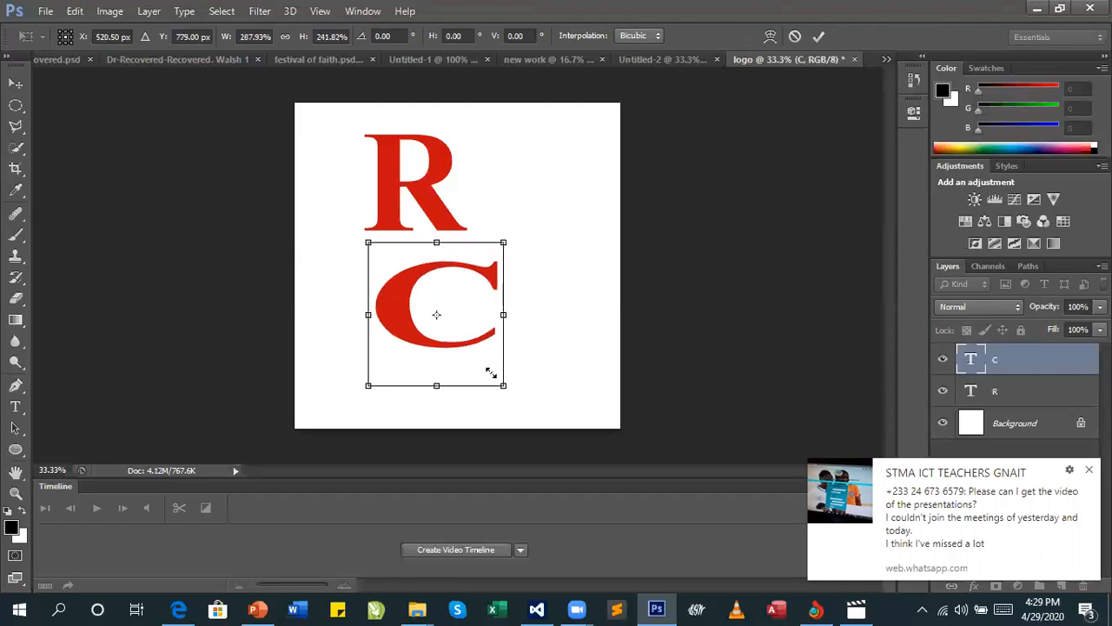
mouse_move(502, 384)
mouse_down()
mouse_move(466, 349)
mouse_move(486, 371)
mouse_up()
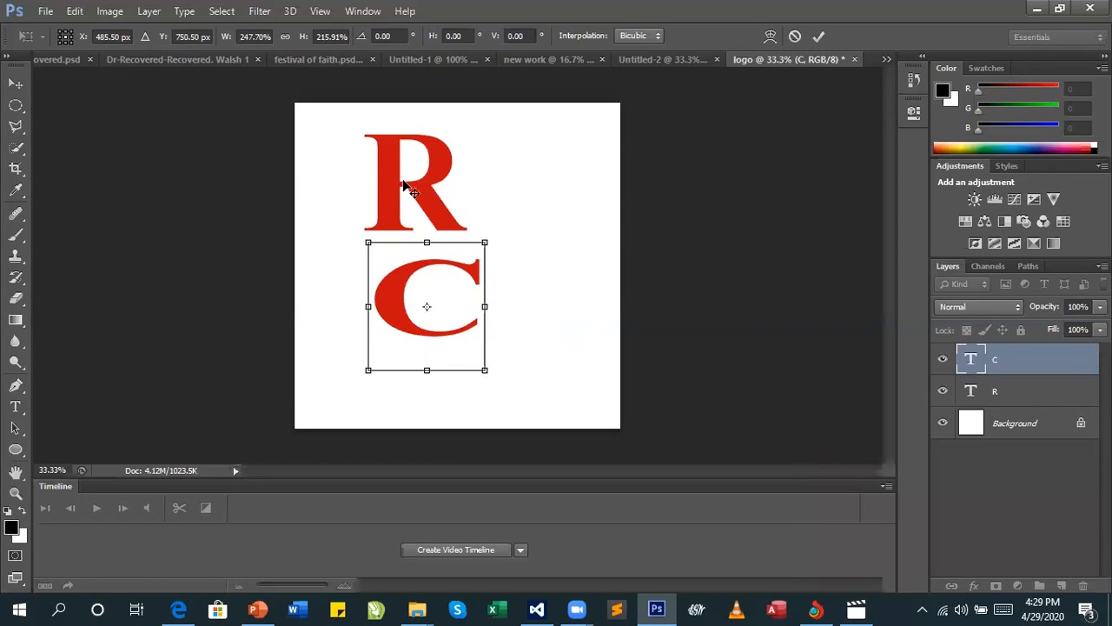
key(Return)
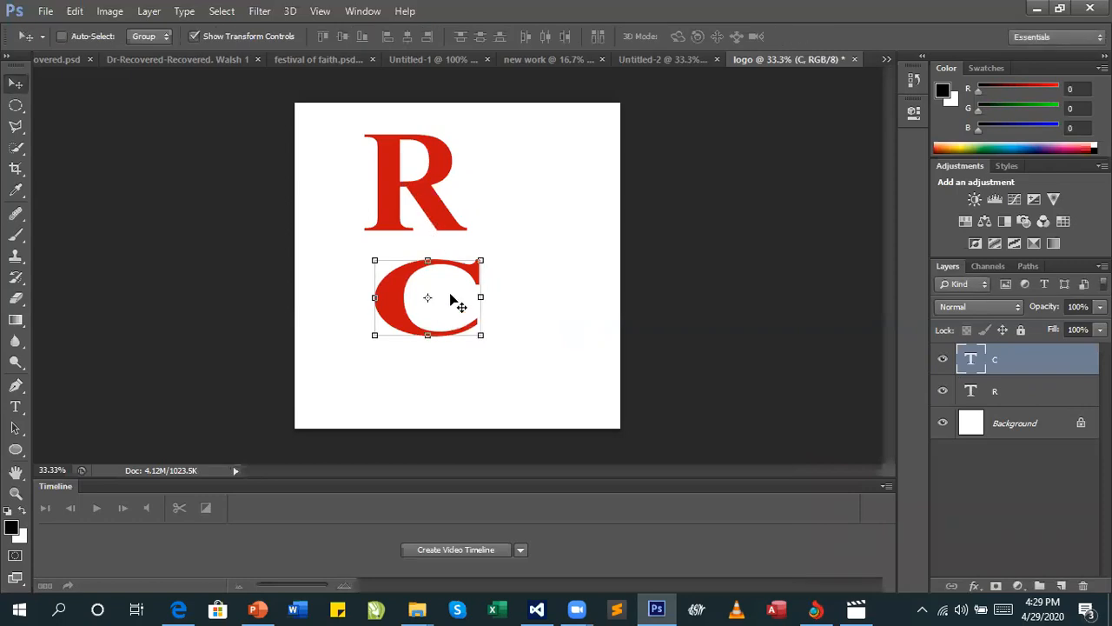
Move the letter C up and right so that its left curve overlaps the R's diagonal leg
drag(473, 273, 484, 253)
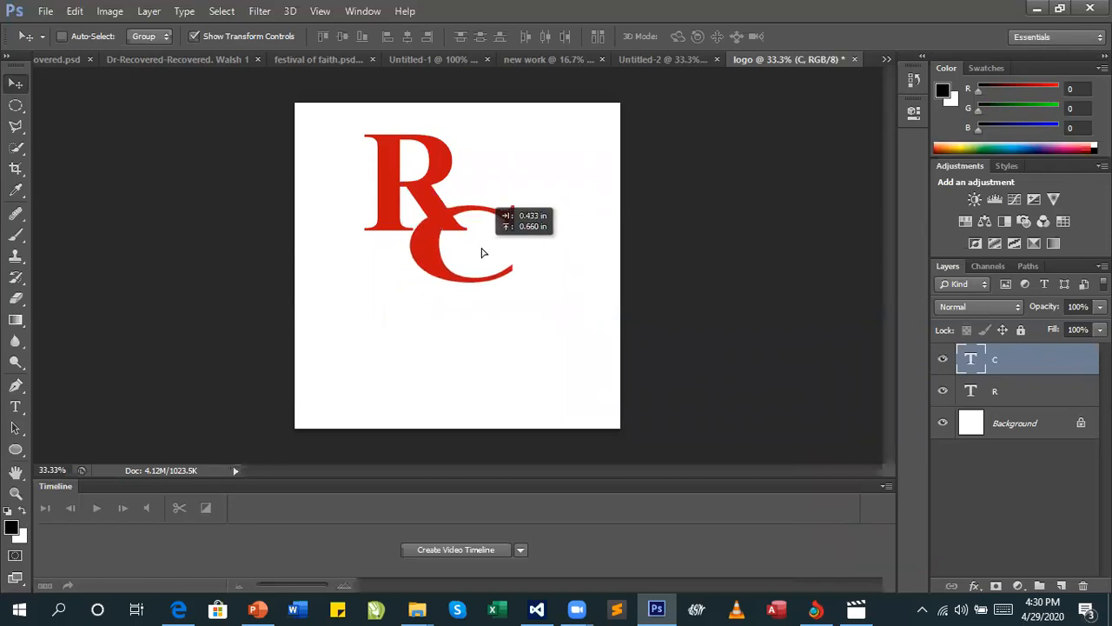
mouse_move(483, 253)
mouse_down()
mouse_move(504, 241)
mouse_move(465, 253)
mouse_up()
key(Right)
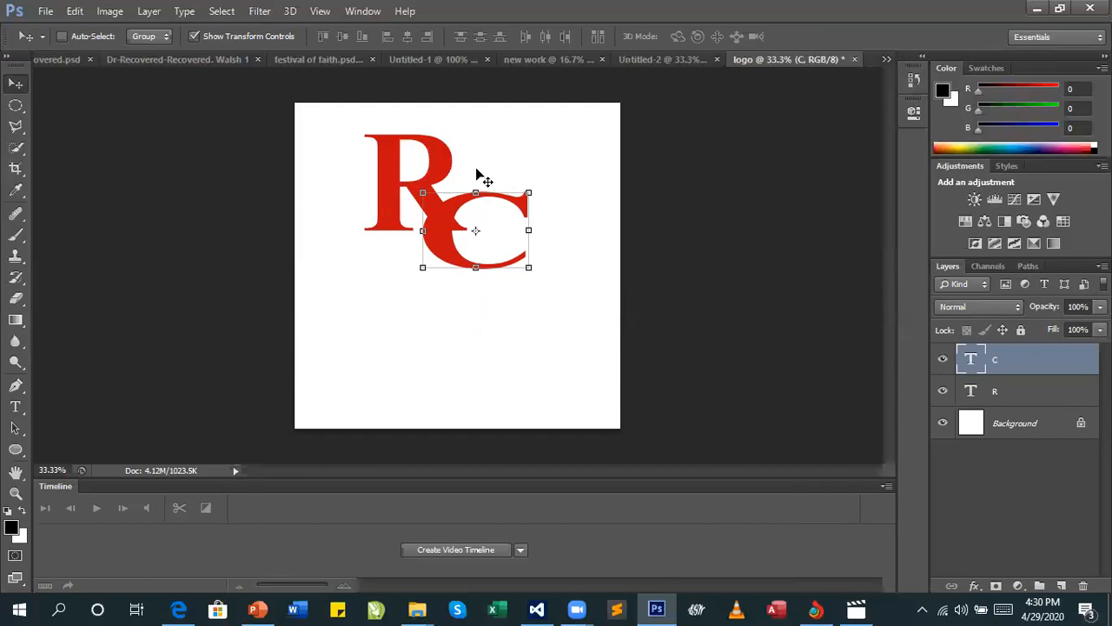
Group the C and R layers and expand the group to show both letters
shift+click(1013, 395)
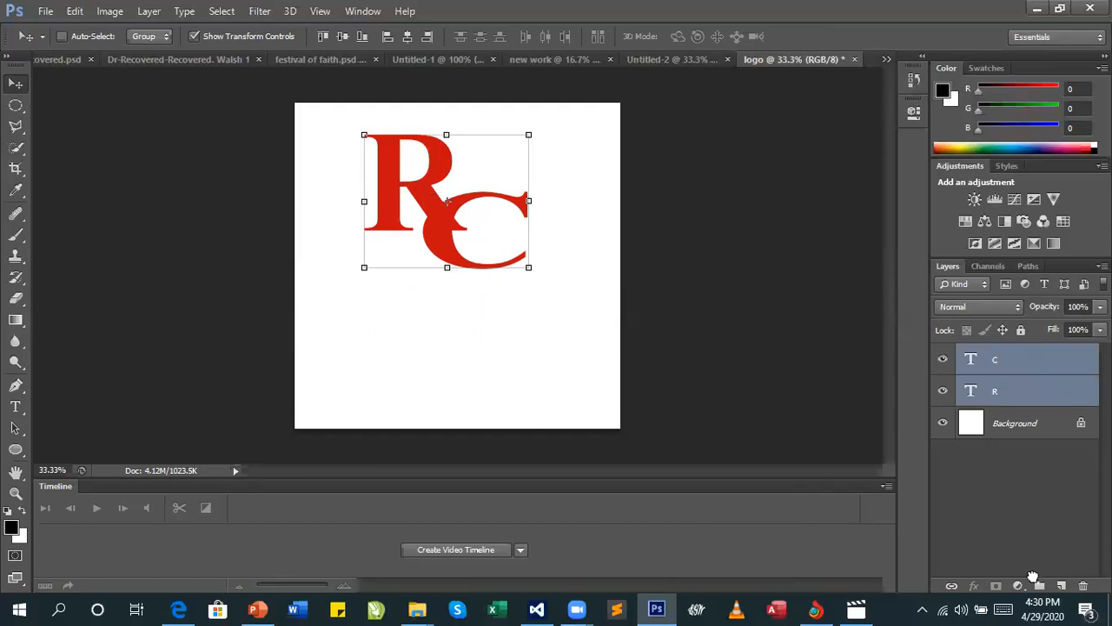
drag(1032, 577, 1041, 591)
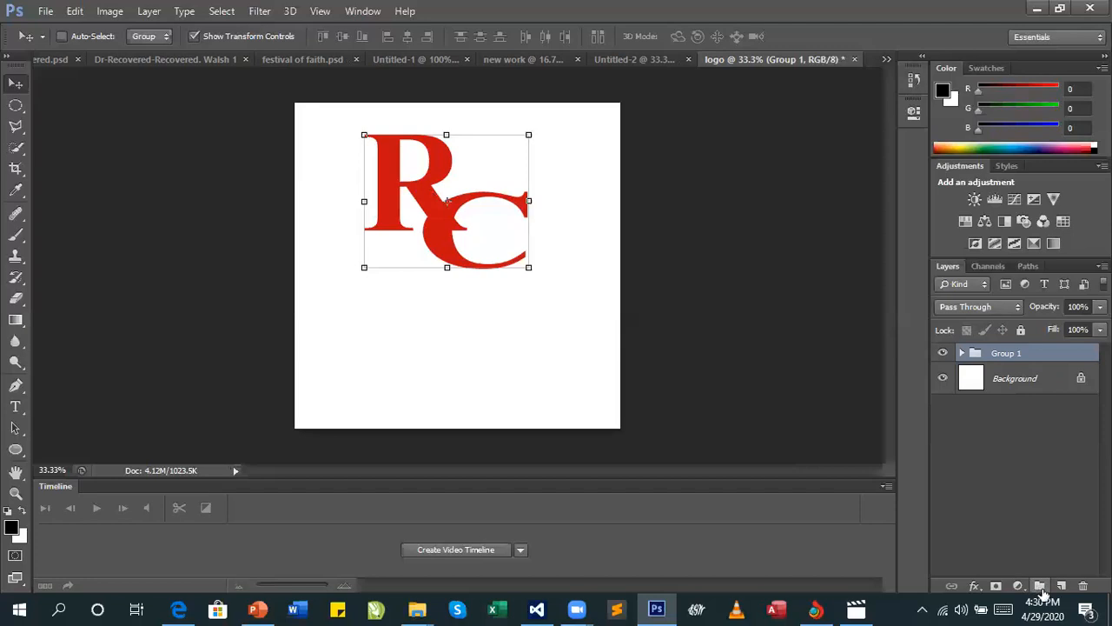
click(962, 354)
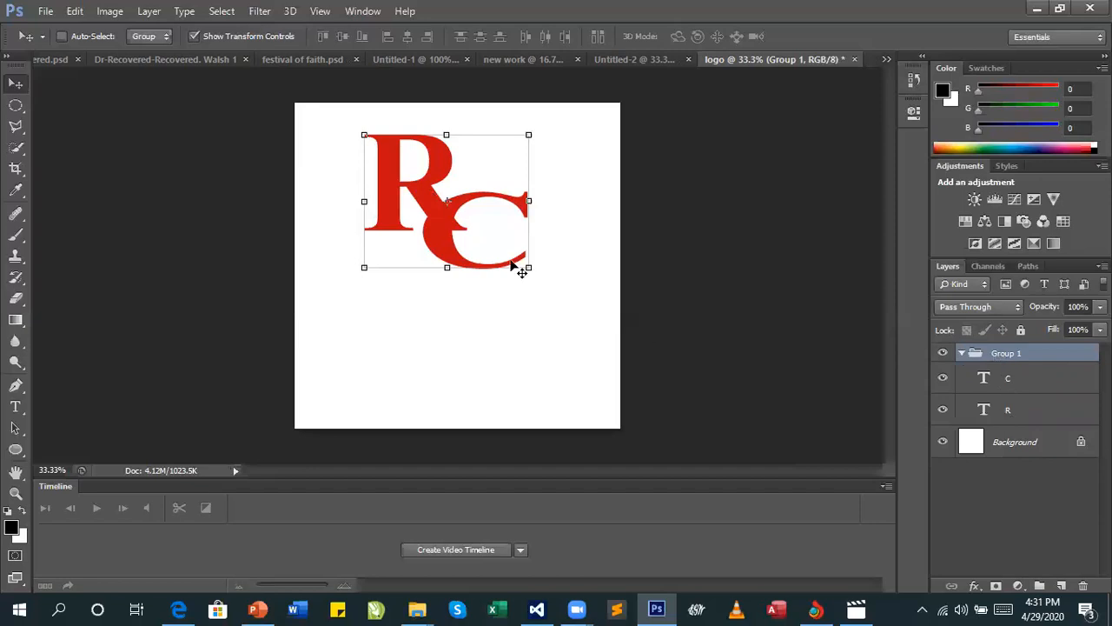
Move the grouped RC monogram to the center of the canvas
drag(472, 231, 487, 272)
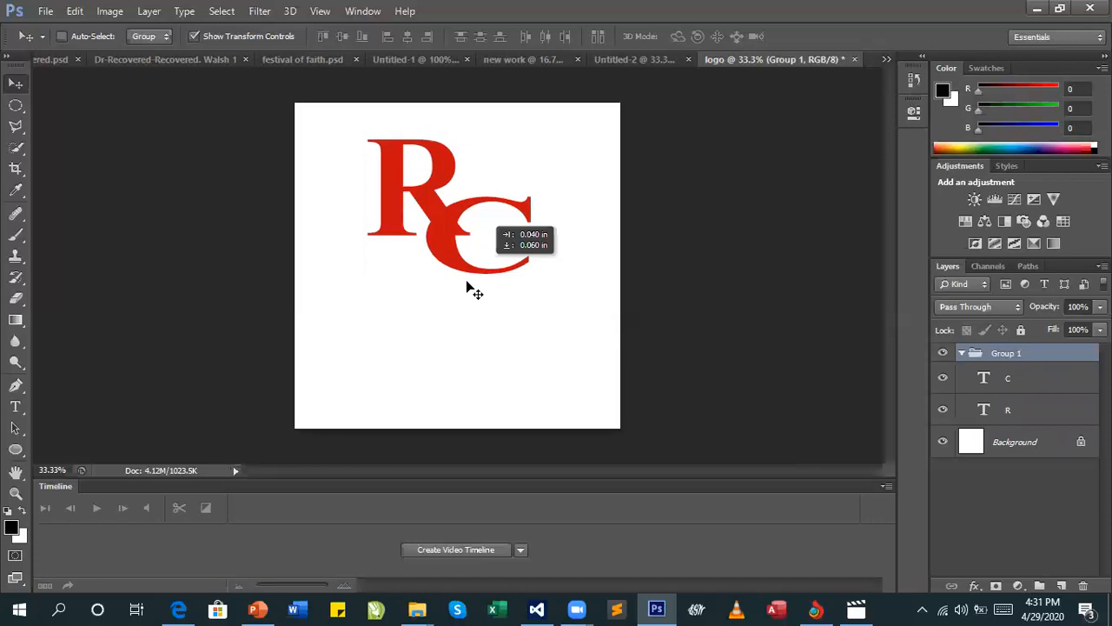
drag(466, 286, 441, 290)
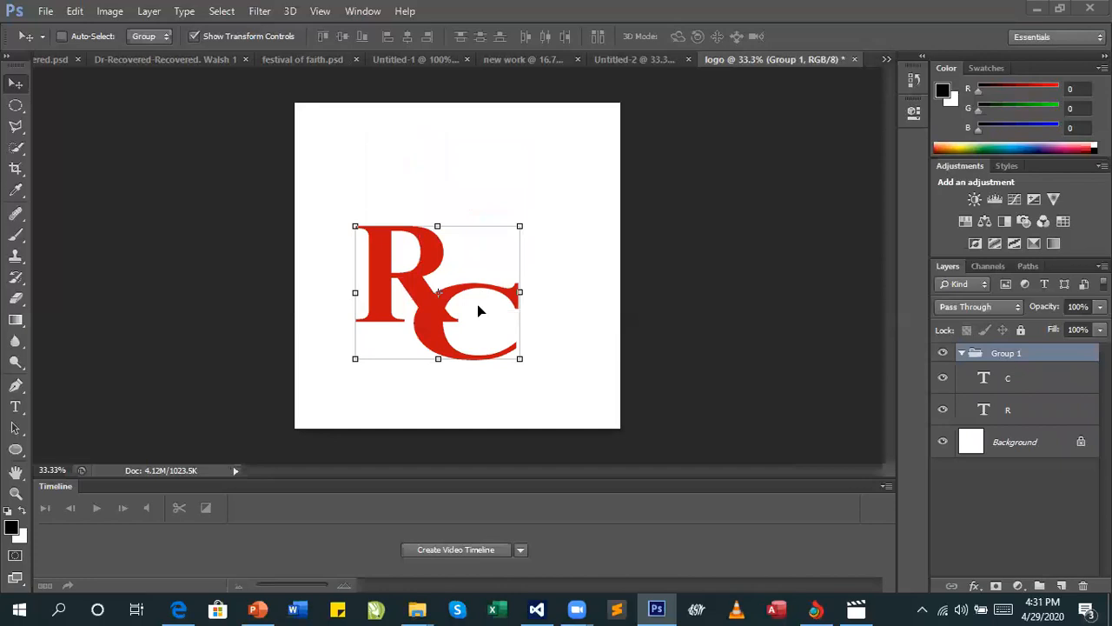
drag(498, 272, 506, 314)
drag(504, 259, 489, 256)
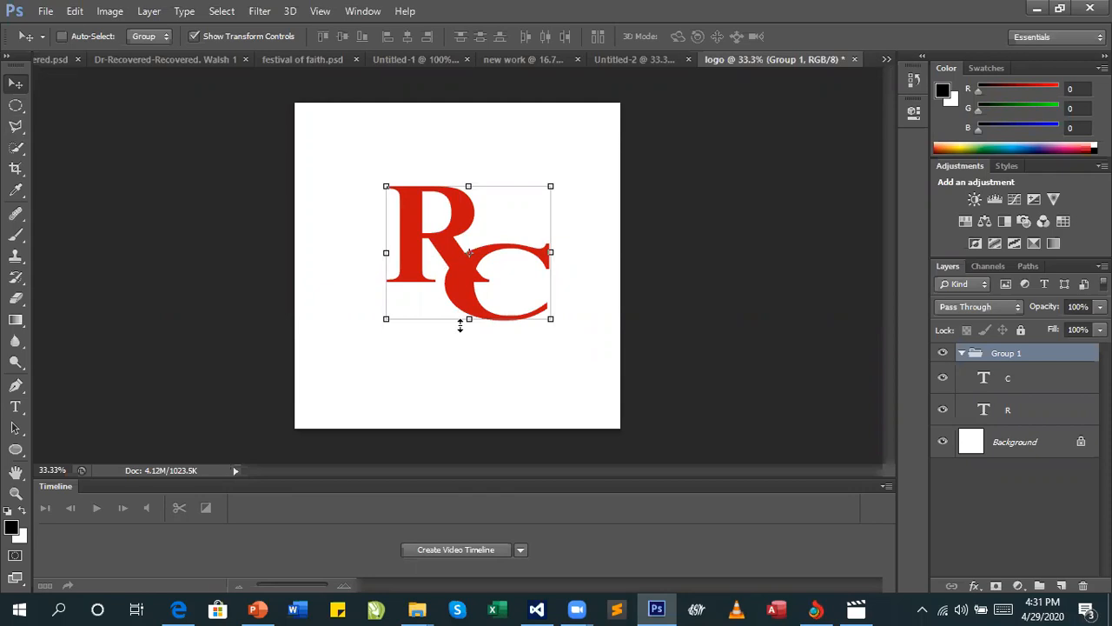
drag(483, 278, 482, 278)
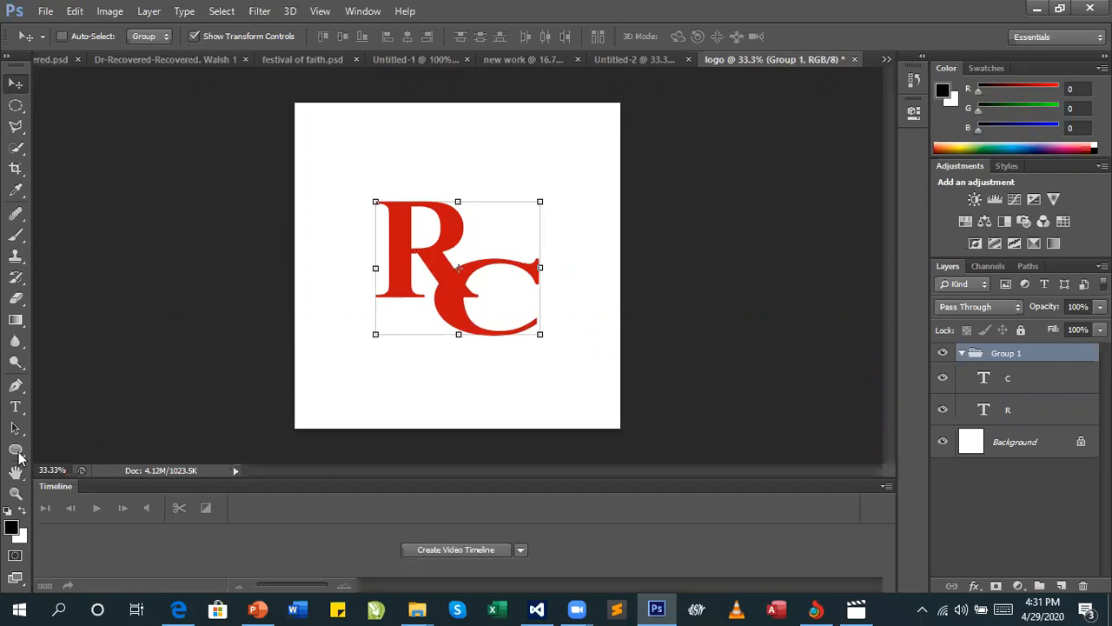
Draw an ellipse shape about 2.81 by 2.37 in around the RC monogram
click(15, 450)
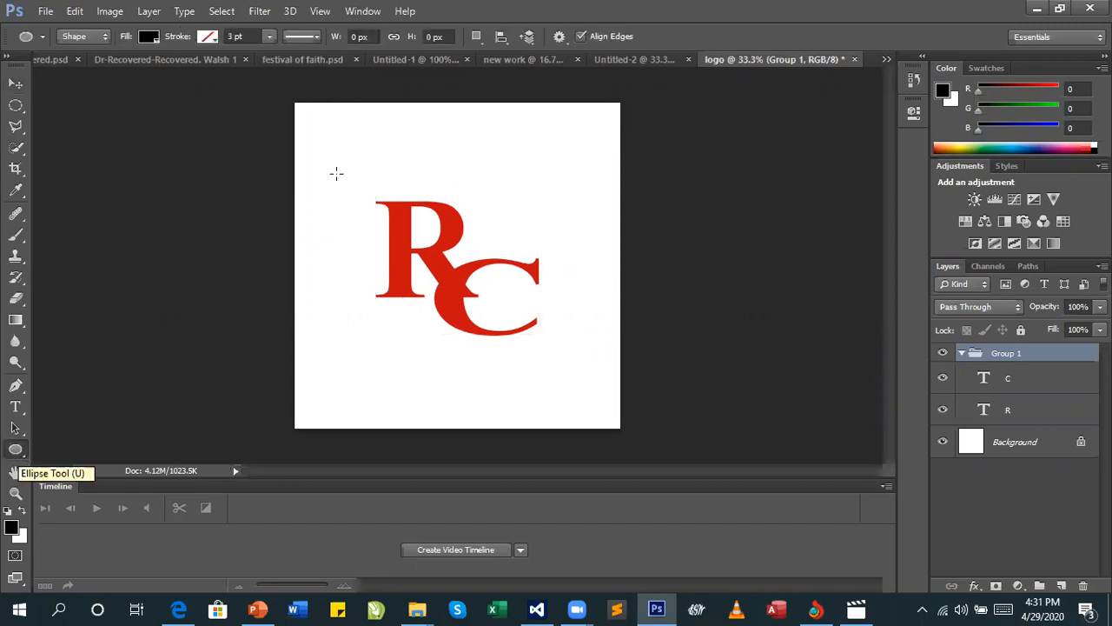
drag(338, 169, 564, 361)
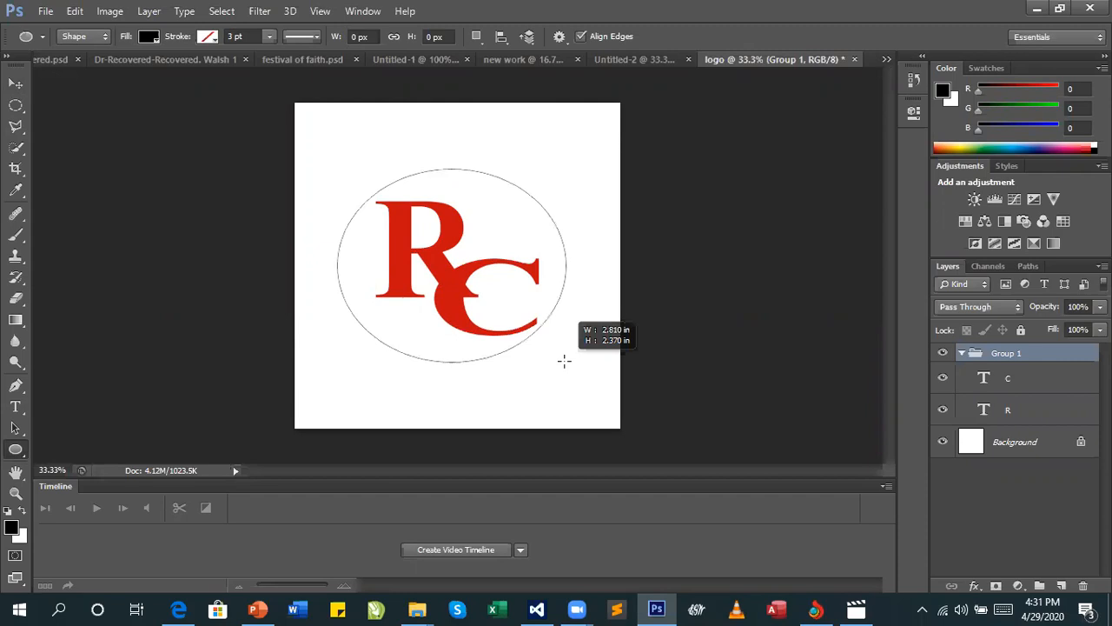
drag(564, 360, 564, 360)
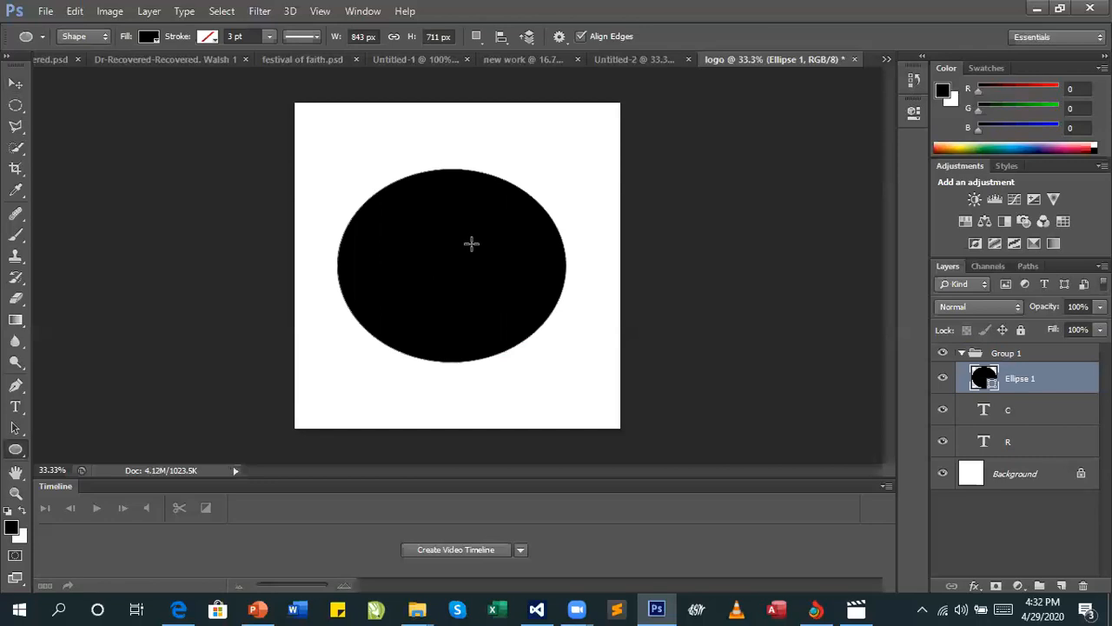
Remove the ellipse's fill and give it a thick black stroke
click(149, 39)
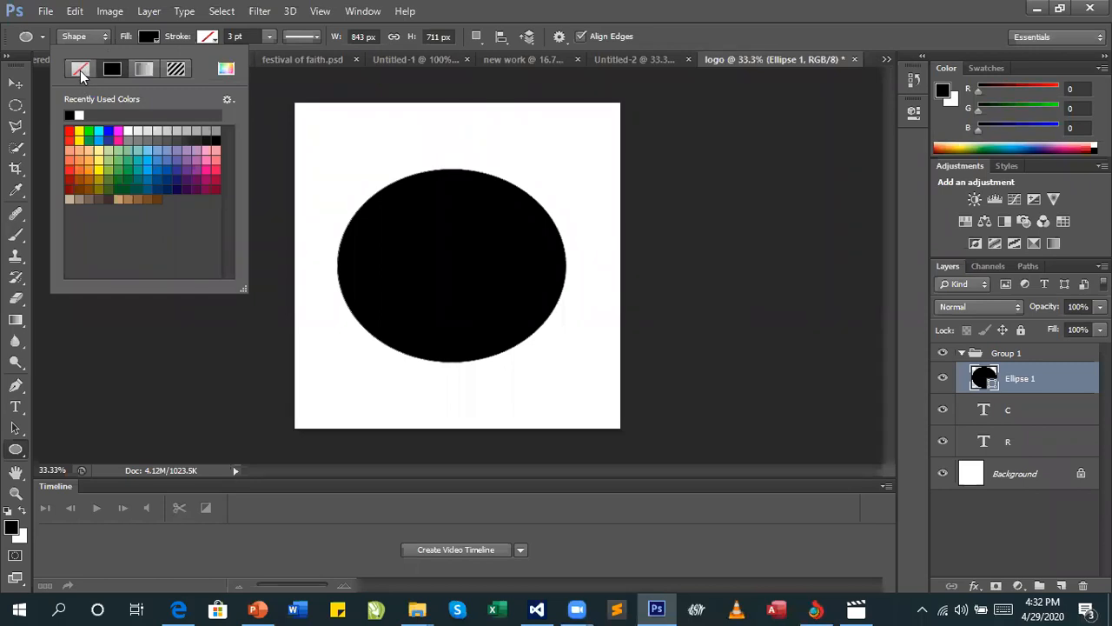
click(80, 69)
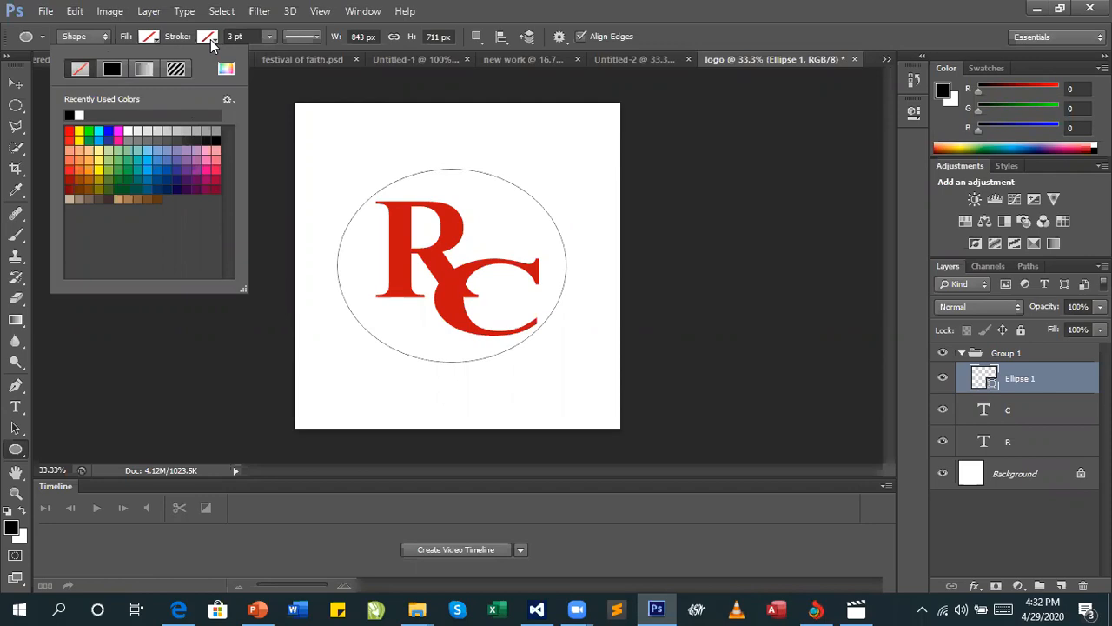
click(268, 39)
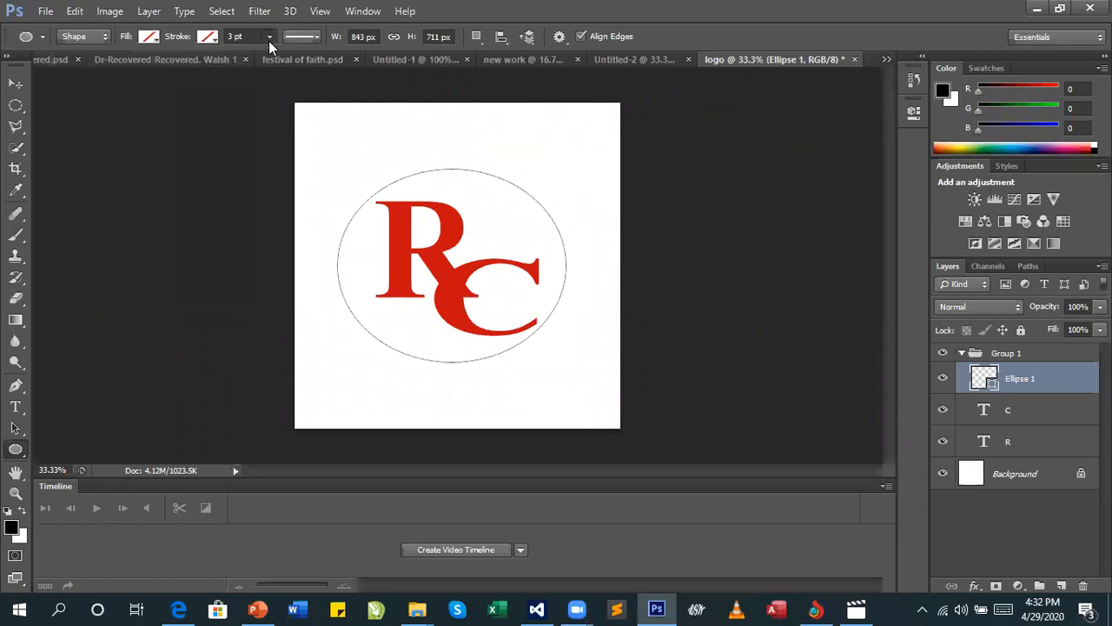
click(270, 54)
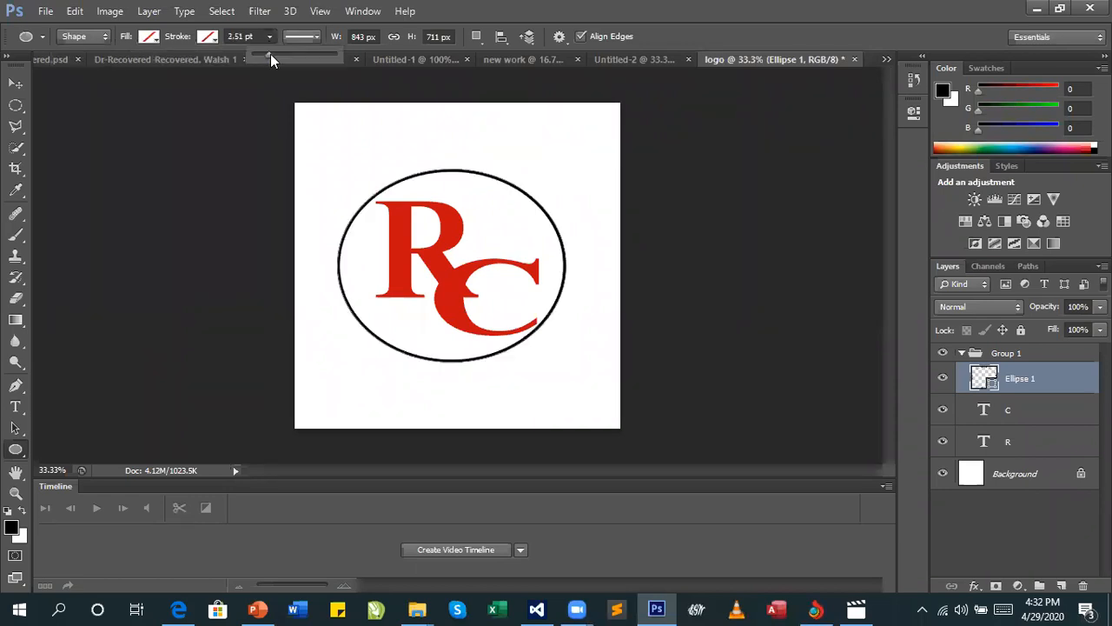
drag(270, 54, 278, 56)
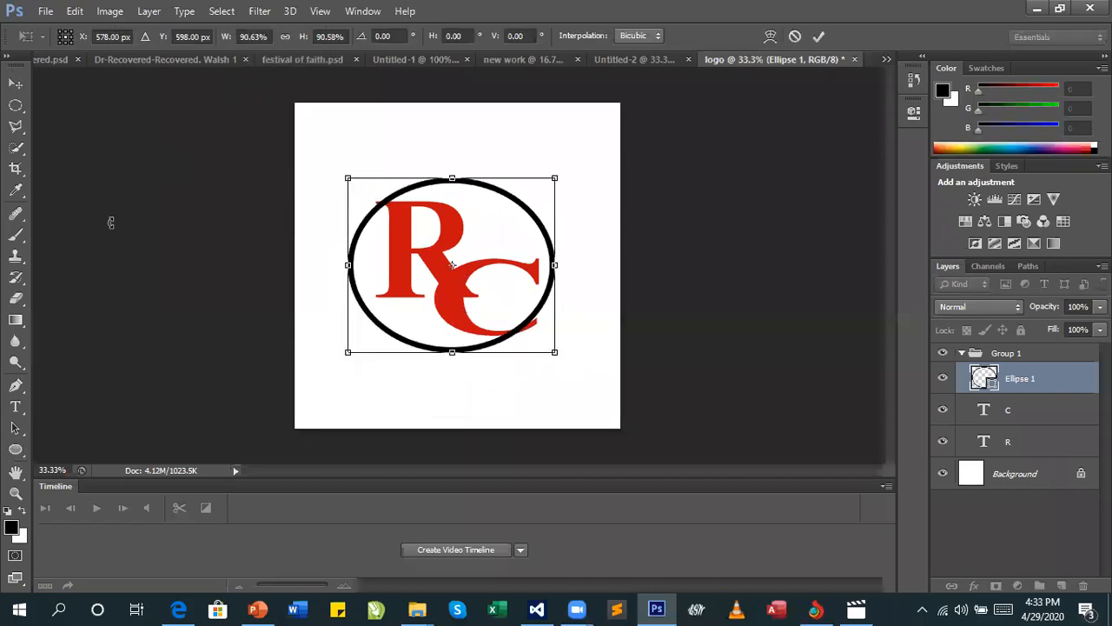
Apply the ellipse's scaling to about 91% and make a small elliptical selection where it crosses the R's upper-left serif
click(19, 106)
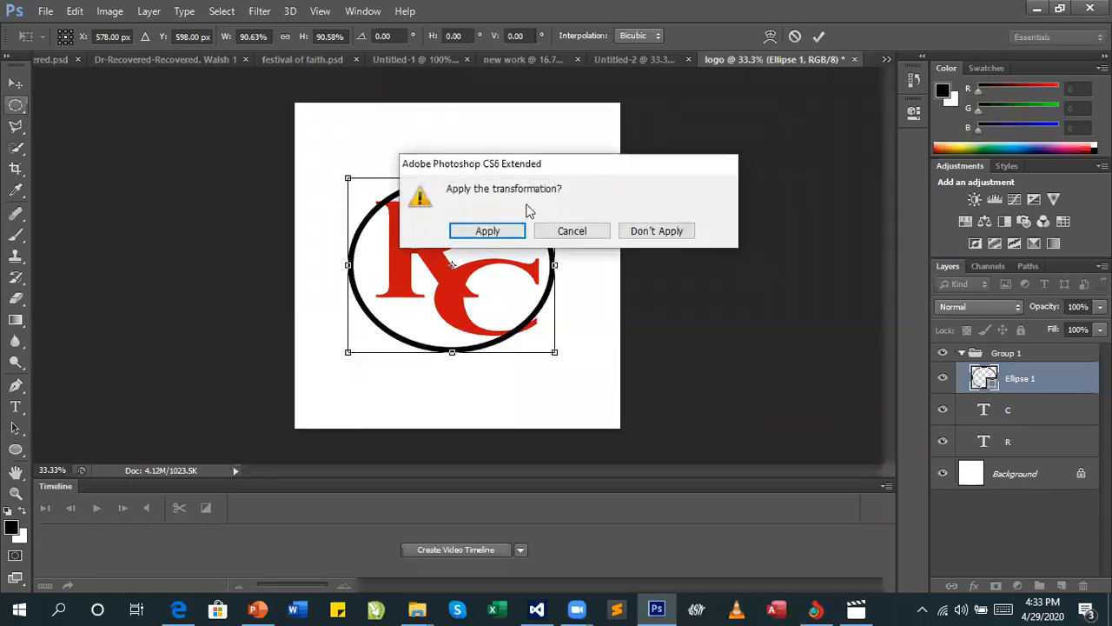
click(489, 231)
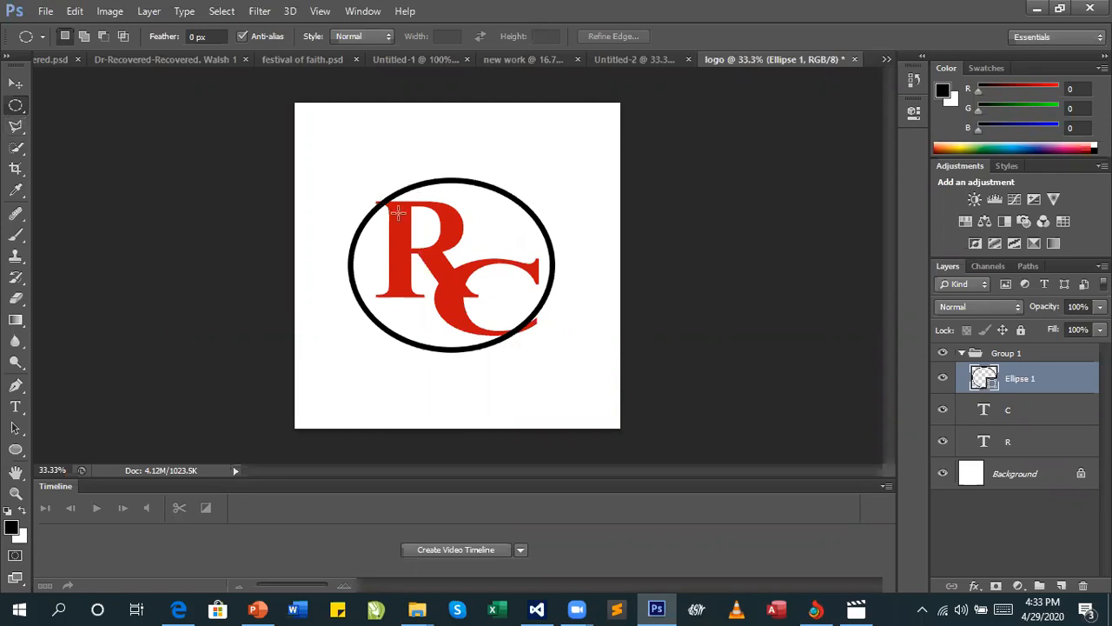
drag(398, 212, 398, 212)
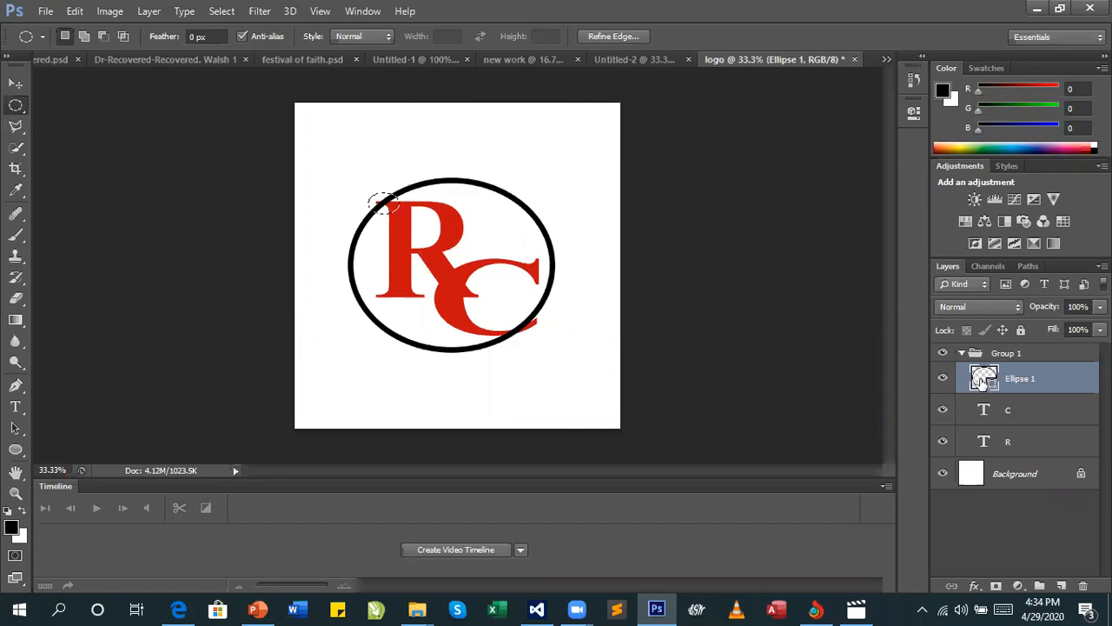
Rasterize the ellipse layer, clear the selected piece of outline at the R's upper-left serif, and remove the selection
right_click(1055, 379)
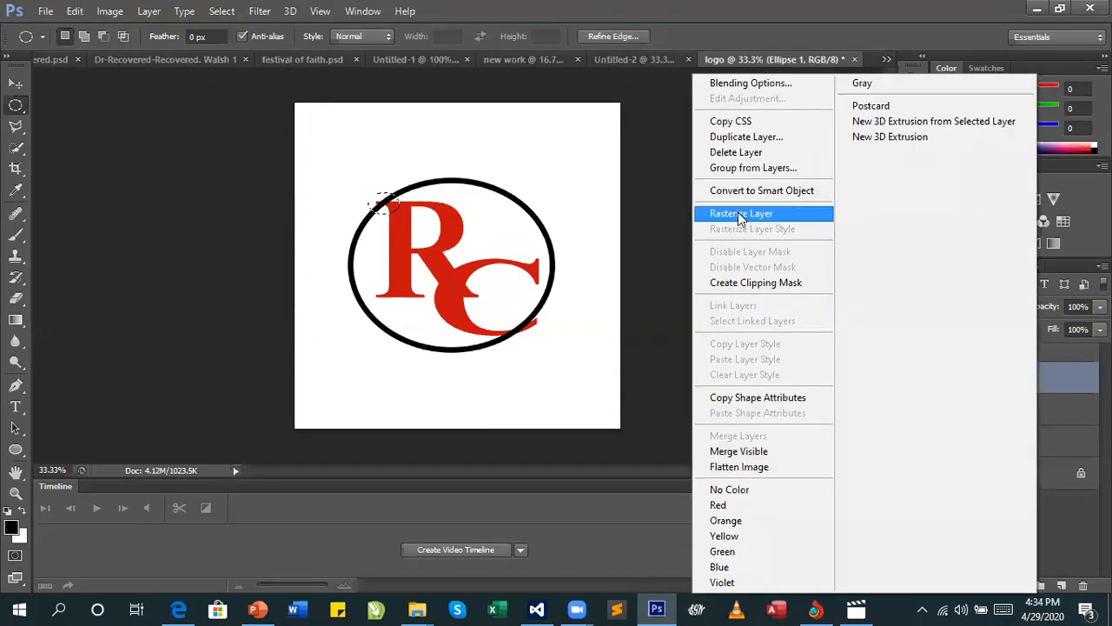
click(728, 219)
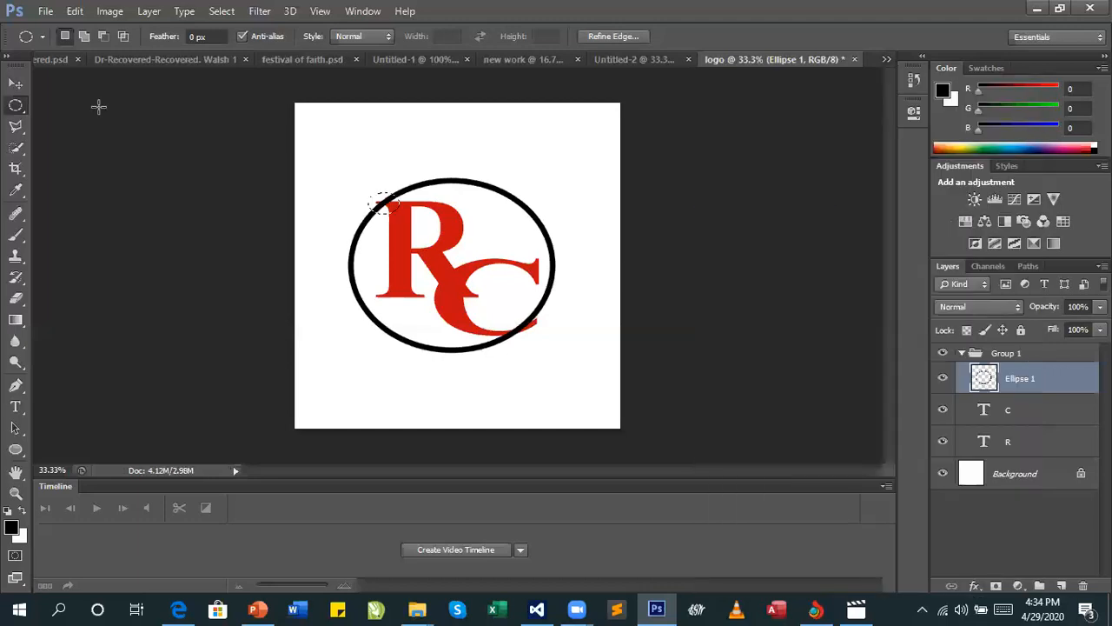
click(18, 87)
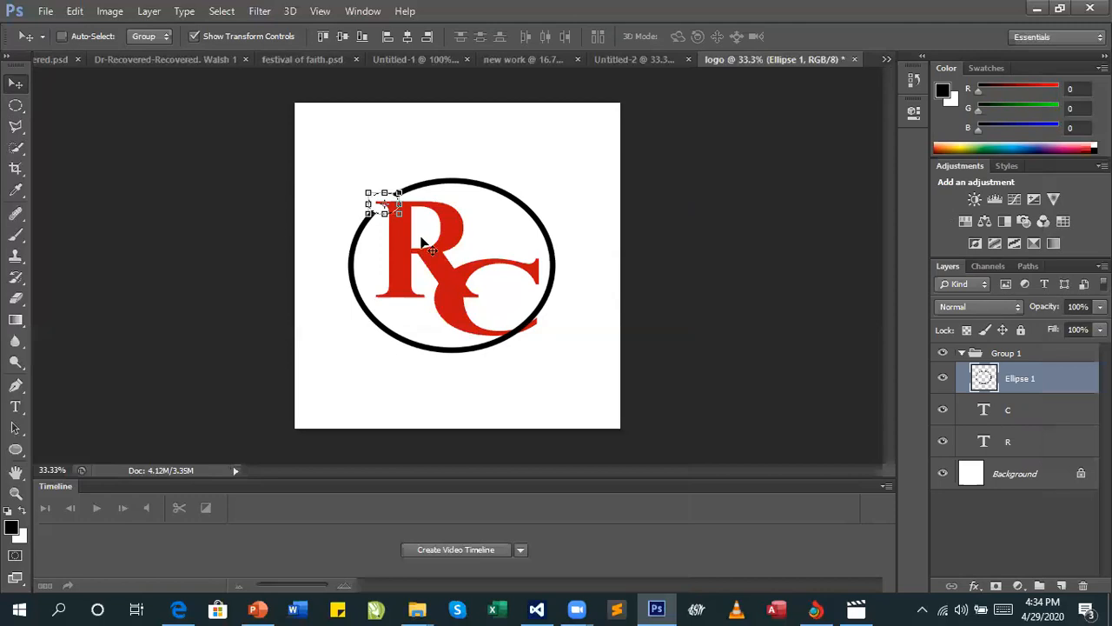
click(17, 107)
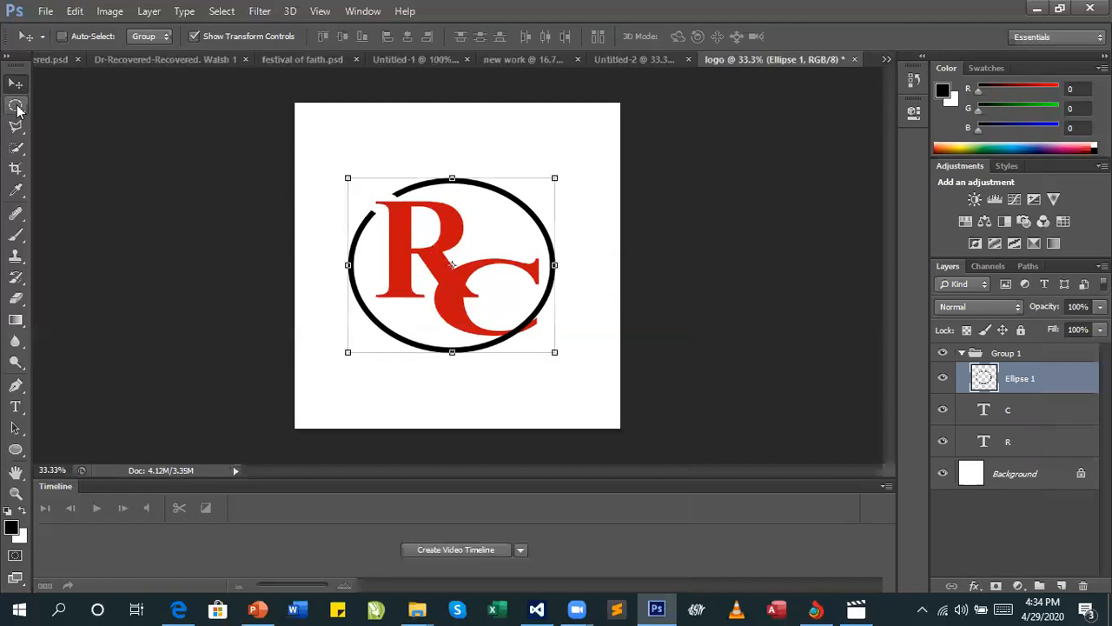
key(v)
Move the R about 0.13 in left and 0.08 in up toward the ellipse's gap, and nudge it slightly farther left
click(1019, 411)
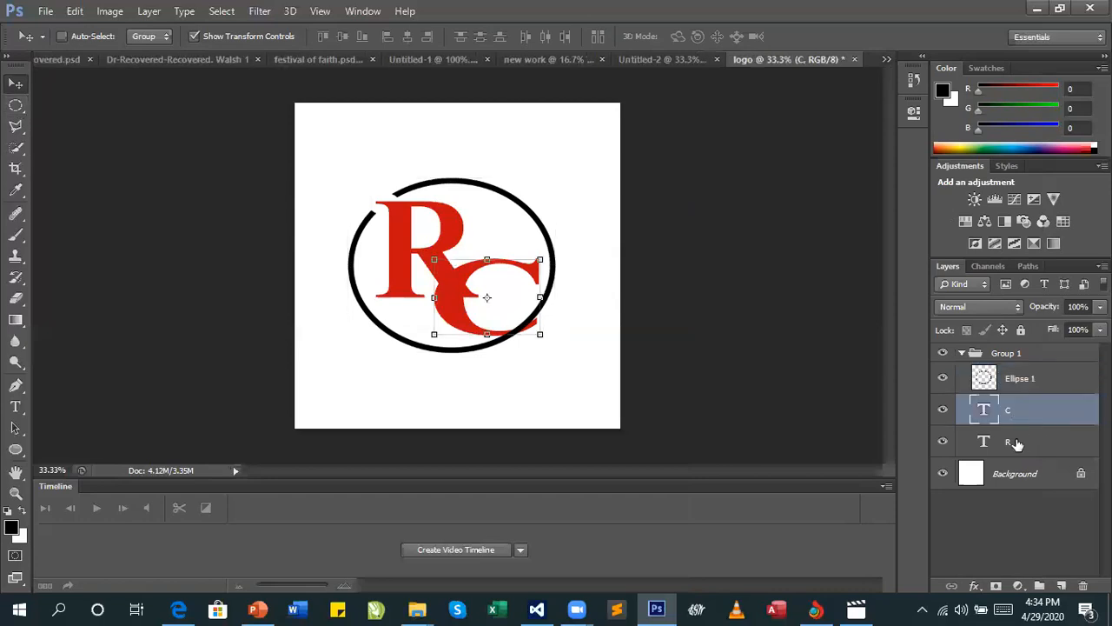
click(1015, 441)
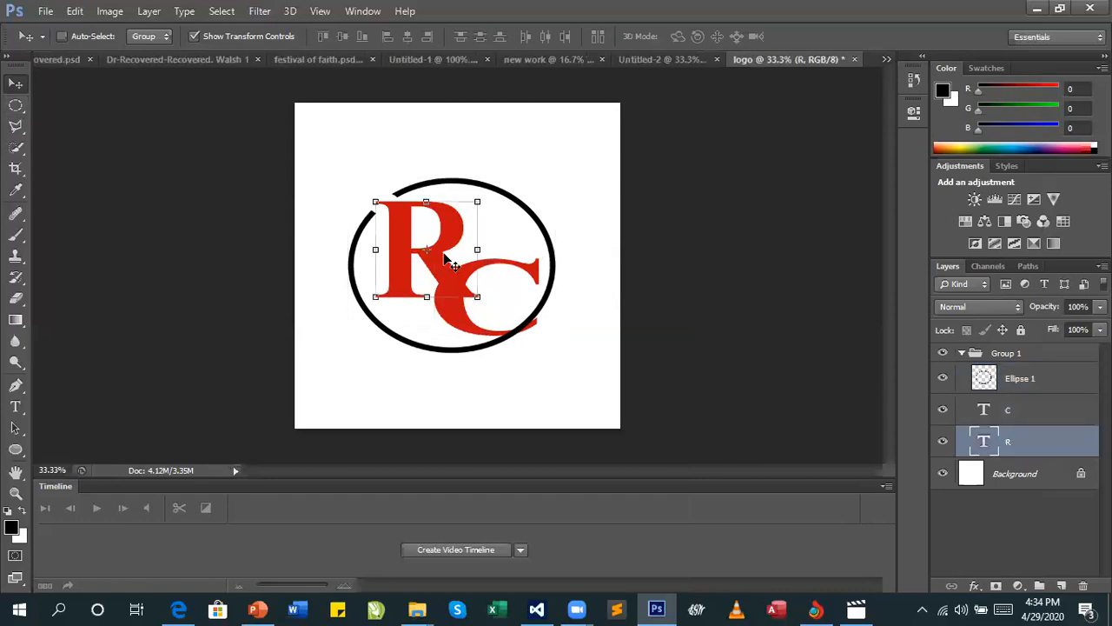
drag(445, 258, 433, 248)
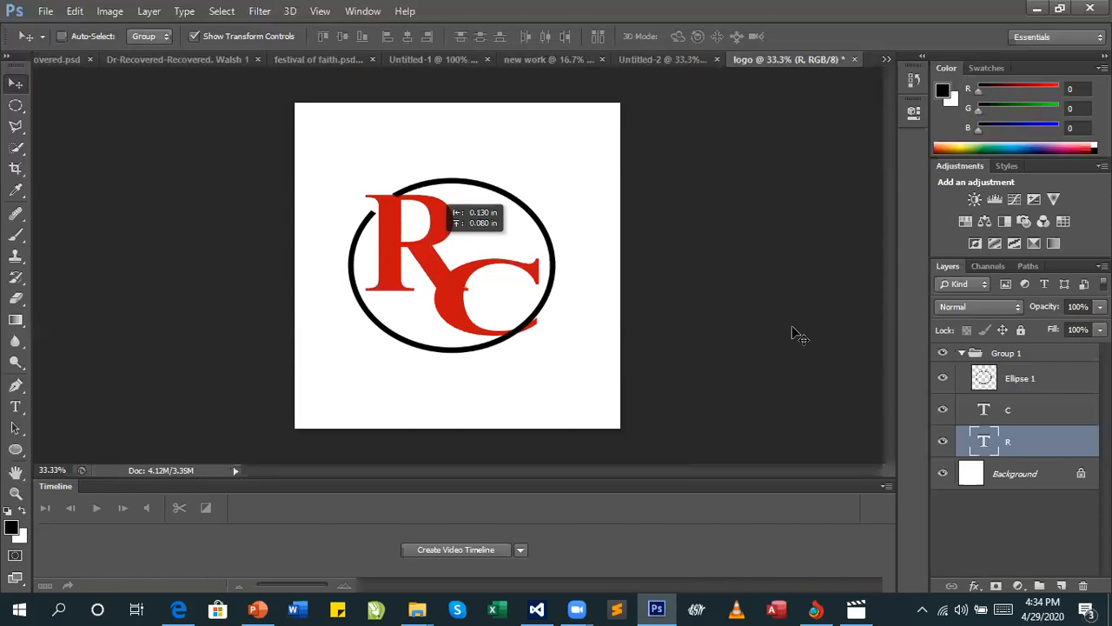
key(Left)
key(Left)
key(Left)
key(Left)
key(Left)
key(Left)
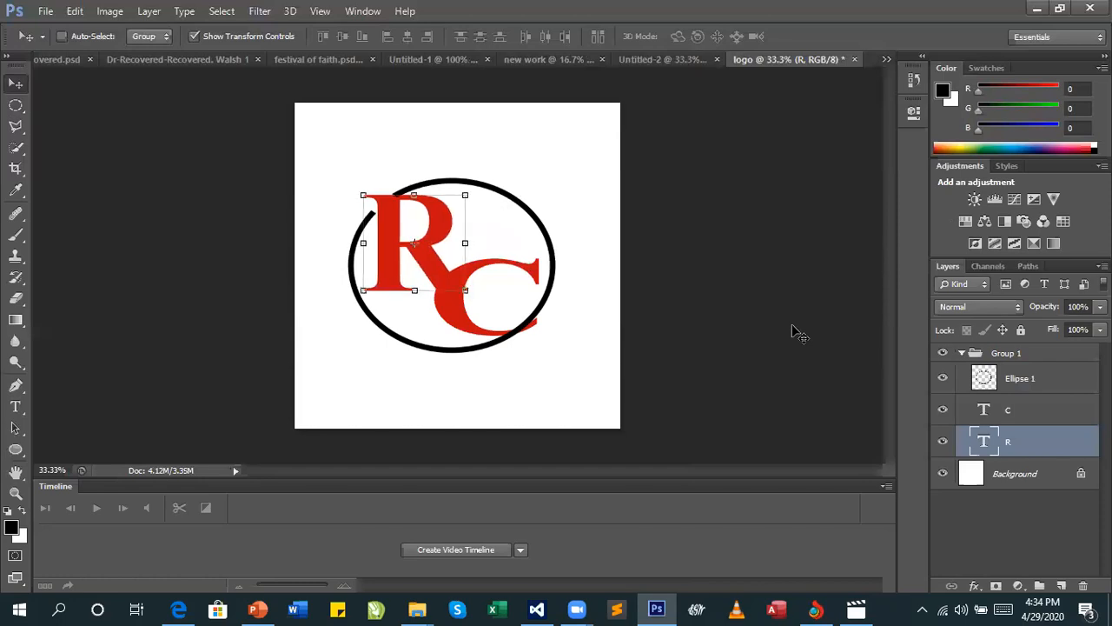
Nudge the R slightly down and to the right so its upper-left serif sits in the ellipse's gap
key(Down)
key(Down)
key(Down)
key(Down)
key(Down)
key(Down)
key(Down)
key(Down)
key(Down)
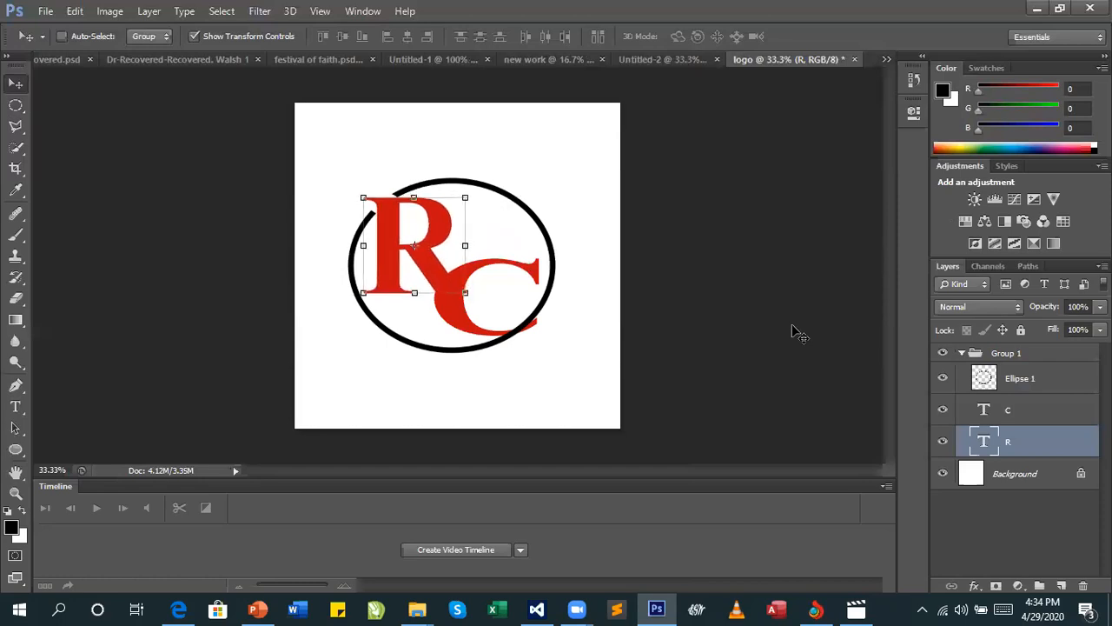
key(Right)
key(Right)
key(Right)
key(Right)
key(Right)
key(Right)
key(Right)
key(Right)
key(Right)
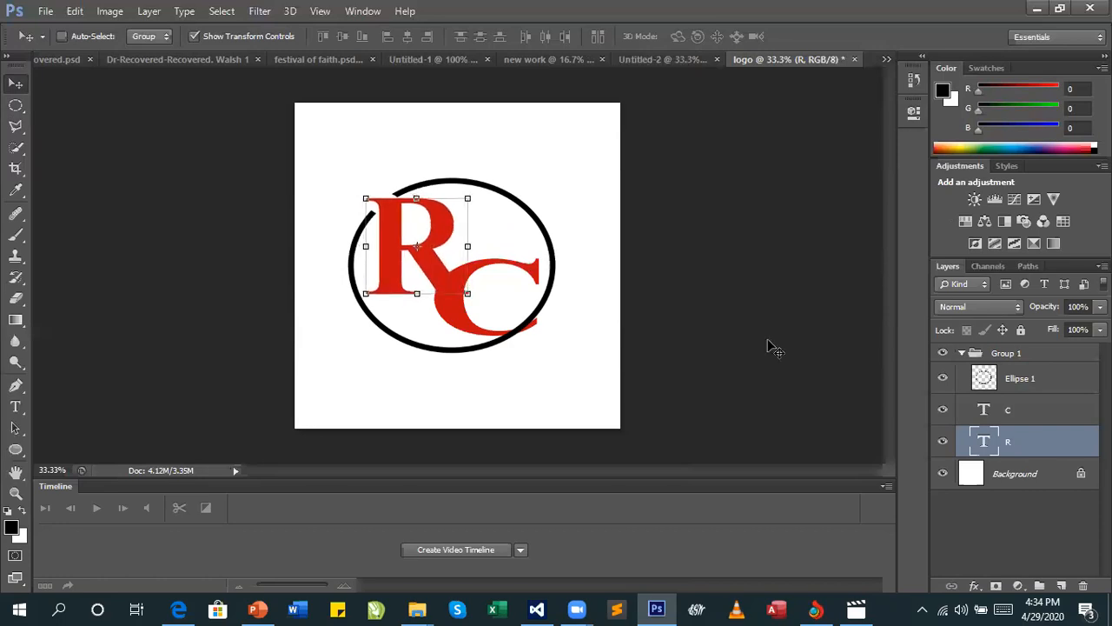
Try to stretch the R horizontally to about 107% width
click(473, 296)
drag(476, 298, 484, 298)
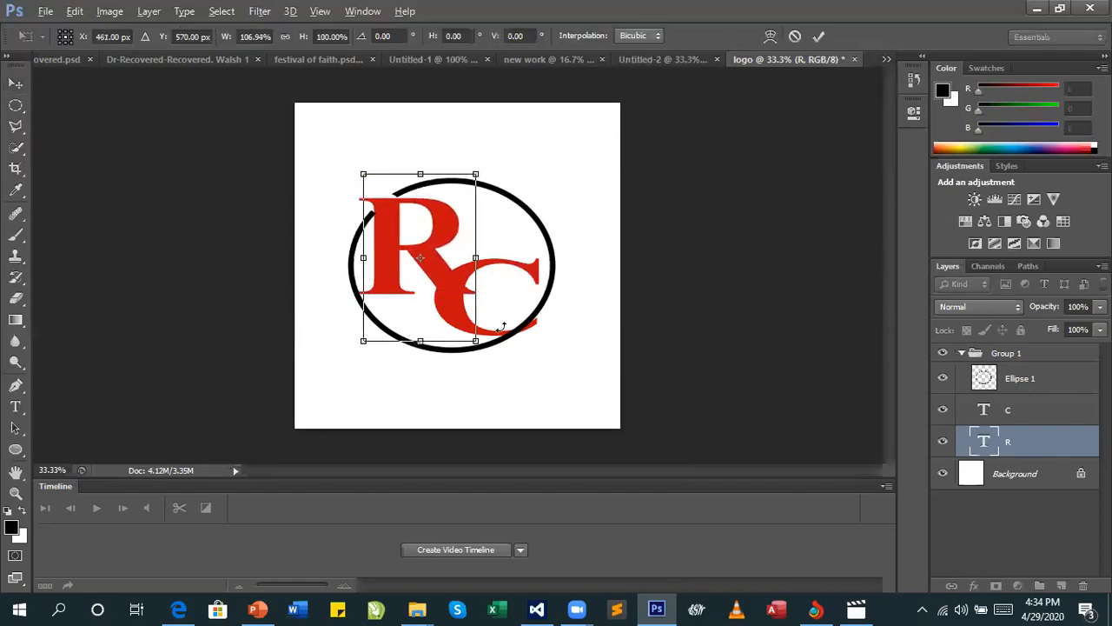
key(ctrl+z)
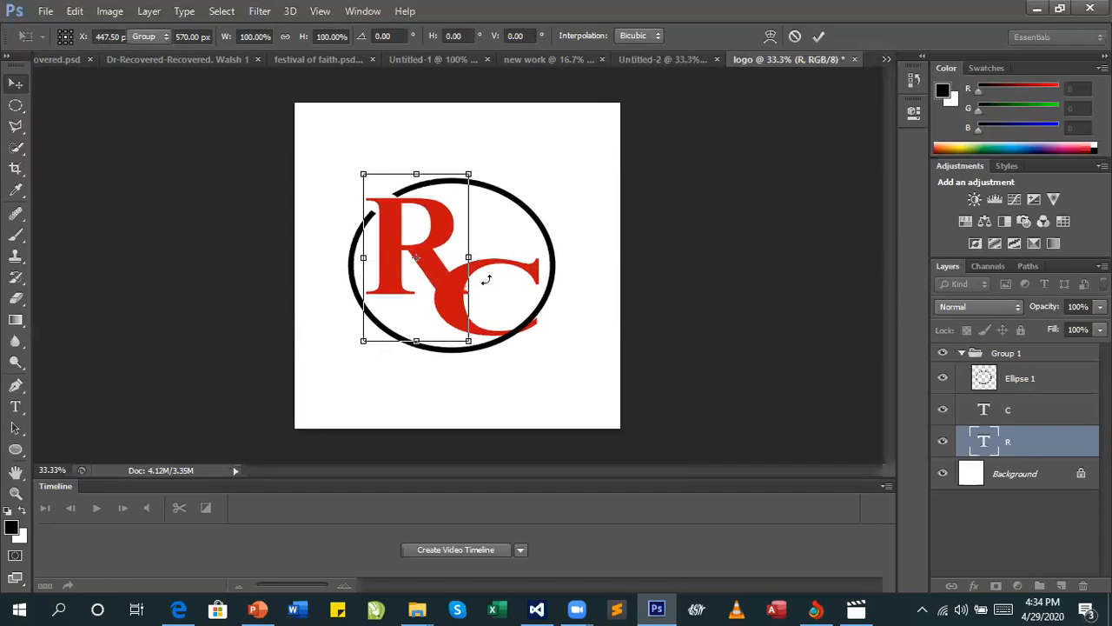
key(Return)
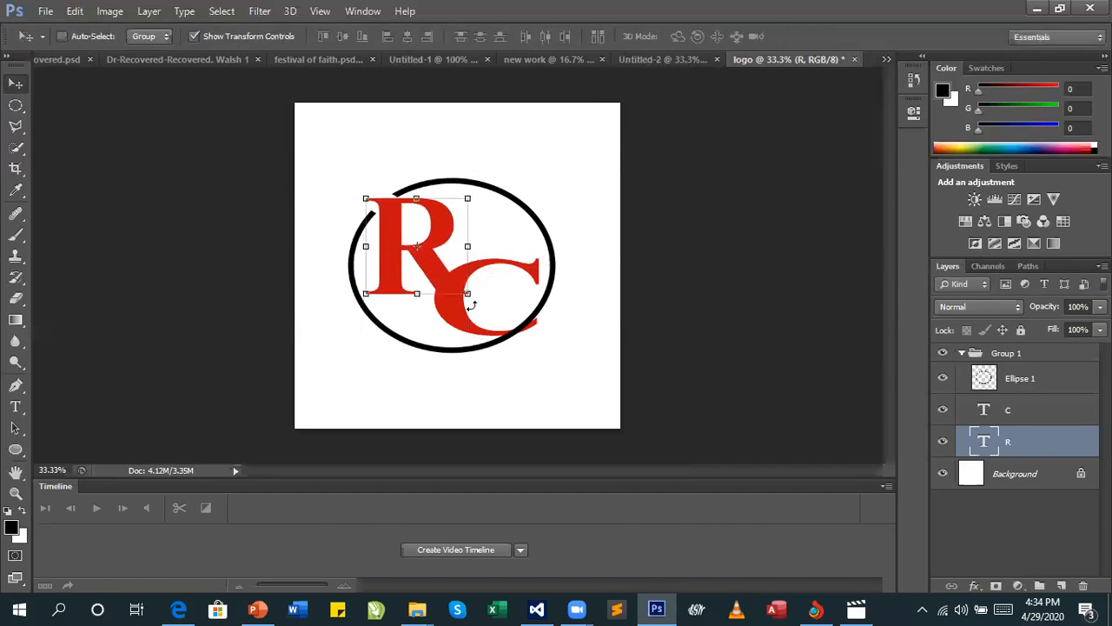
click(471, 306)
key(Return)
key(ctrl+t)
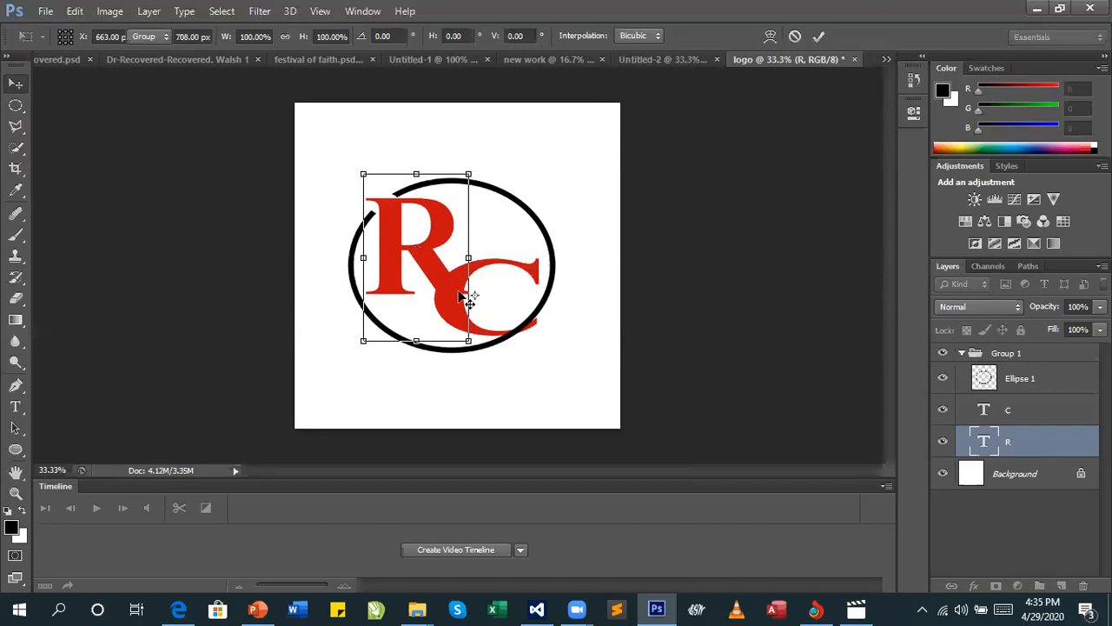
key(Return)
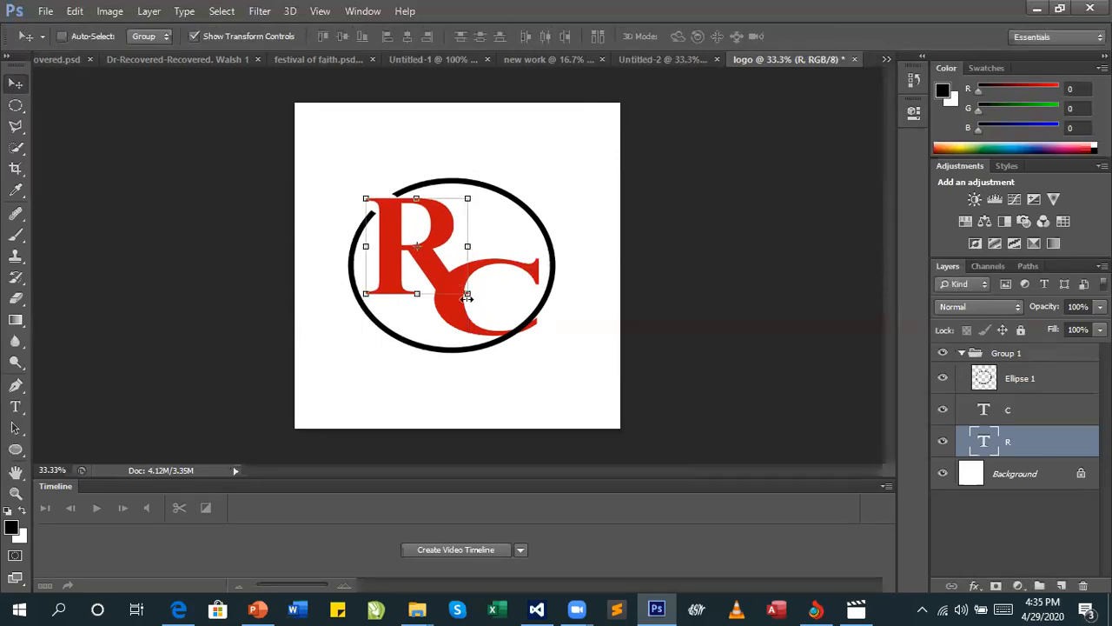
Enlarge the R from its center to about 109% in width and height and apply the transformation
click(467, 298)
drag(467, 298, 483, 297)
key(ctrl+z)
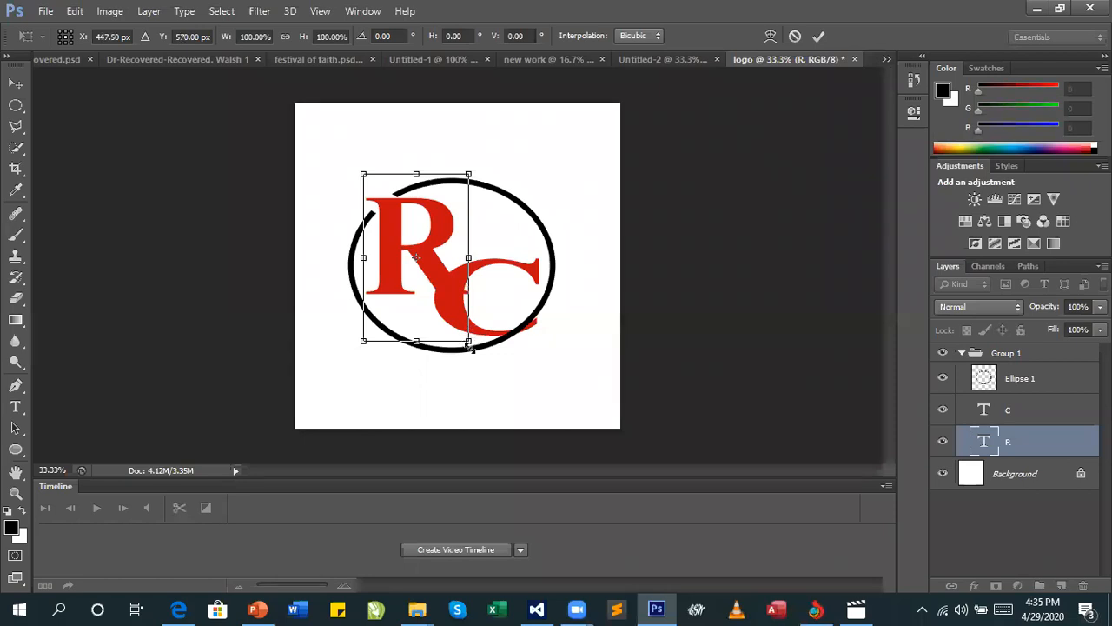
drag(470, 346, 461, 343)
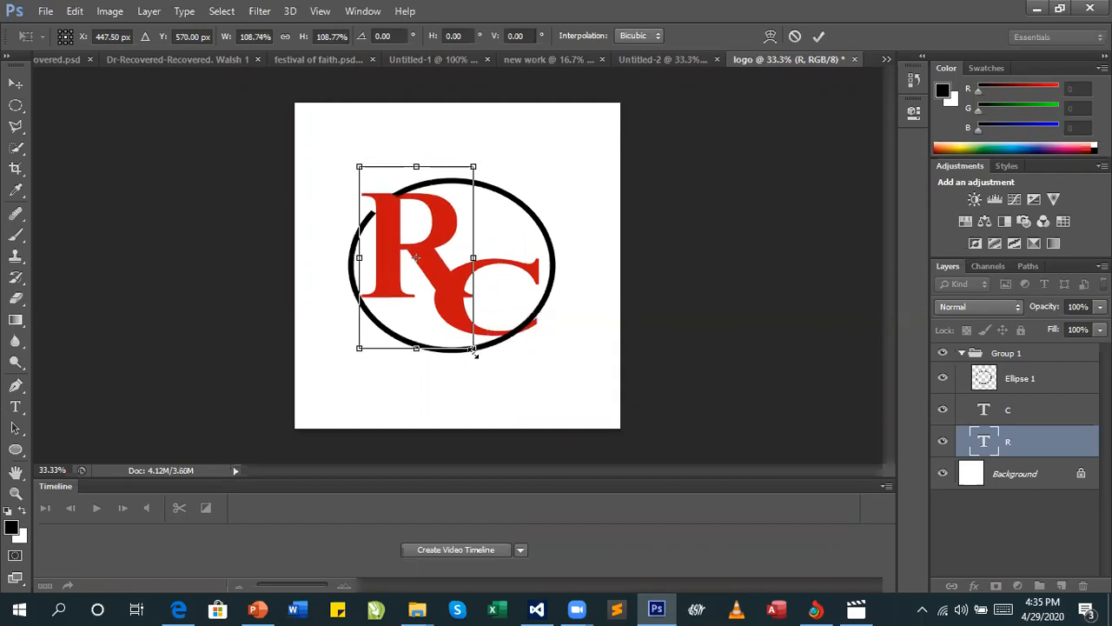
key(Return)
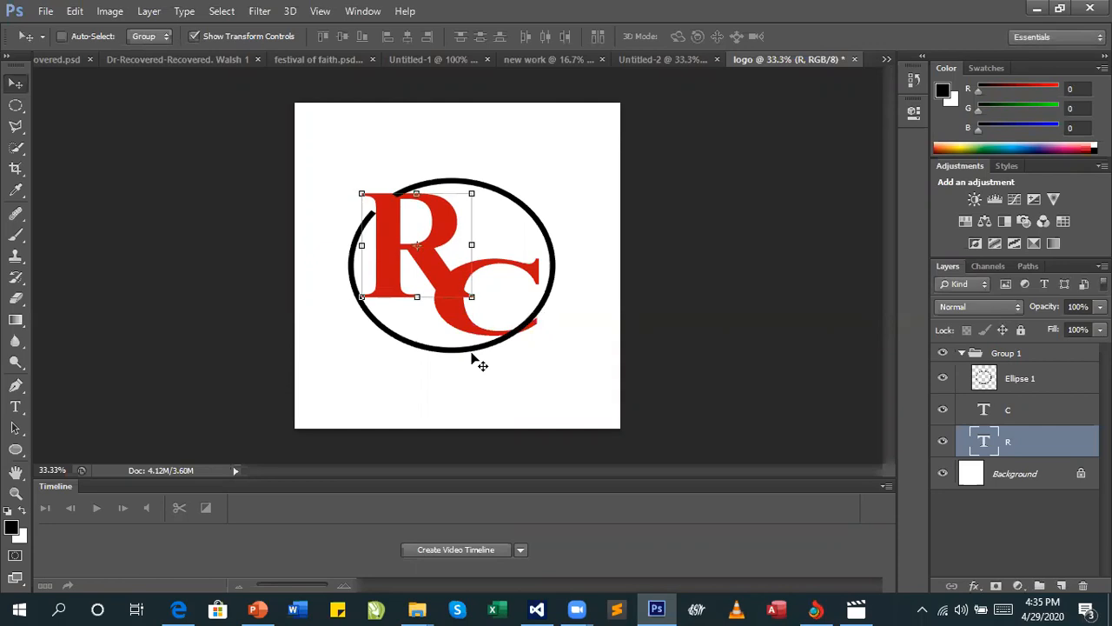
Nudge the enlarged R down and slightly right so its upper-left serif passes through the ellipse's gap
key(Down)
key(Down)
key(Down)
key(Down)
key(Down)
key(Down)
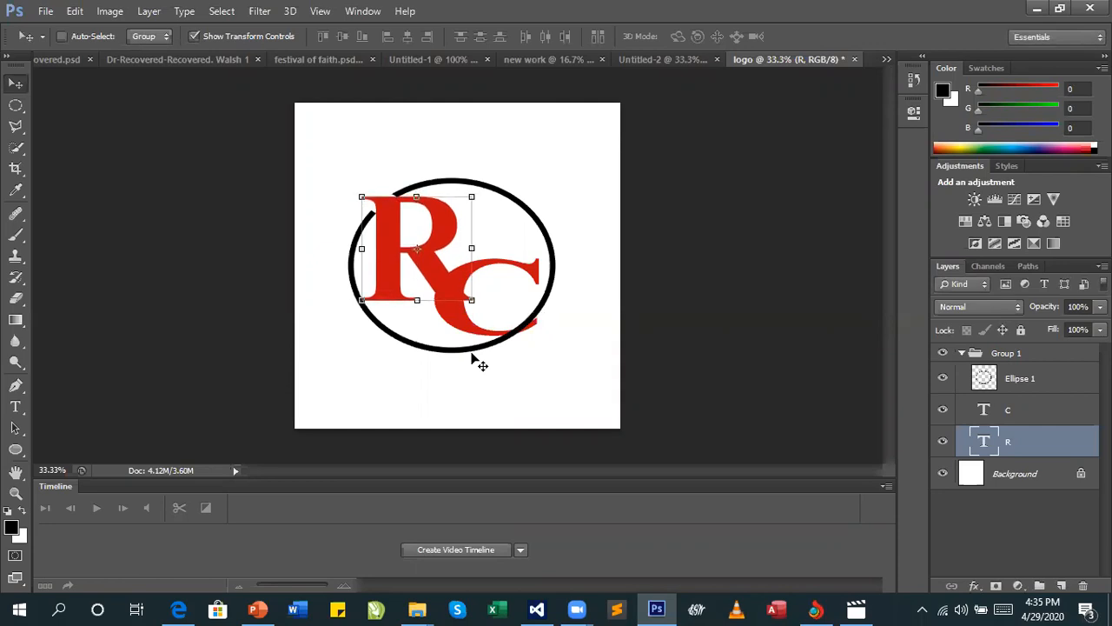
key(Right)
key(Right)
key(Right)
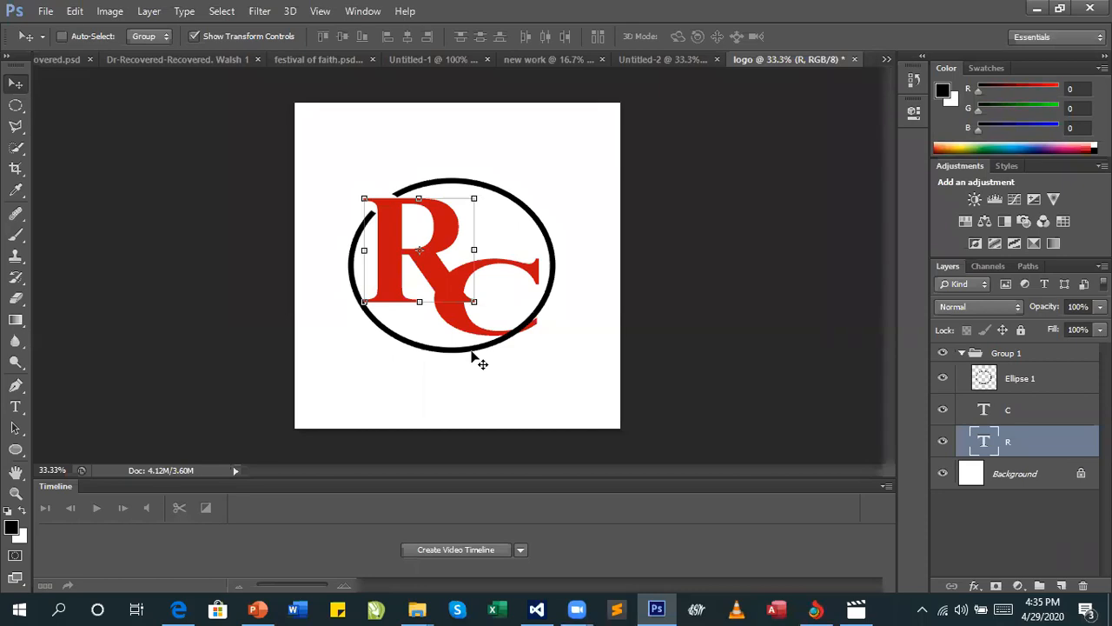
key(Right)
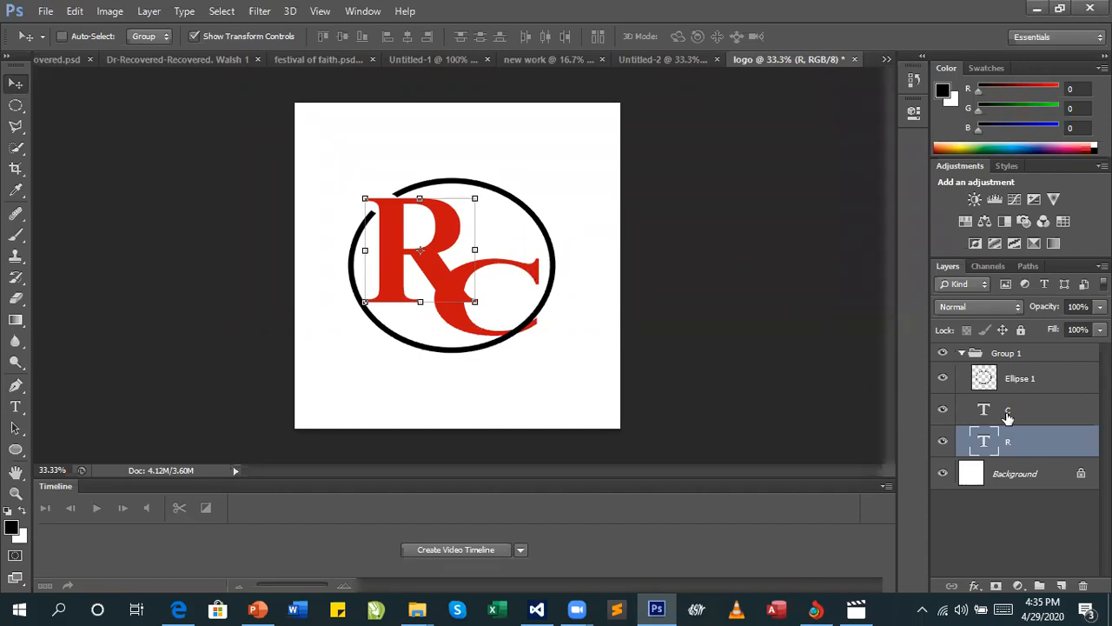
Move the C slightly up and left, with its transform center at about X 677.5 px, Y 733.5 px
ctrl+click(540, 335)
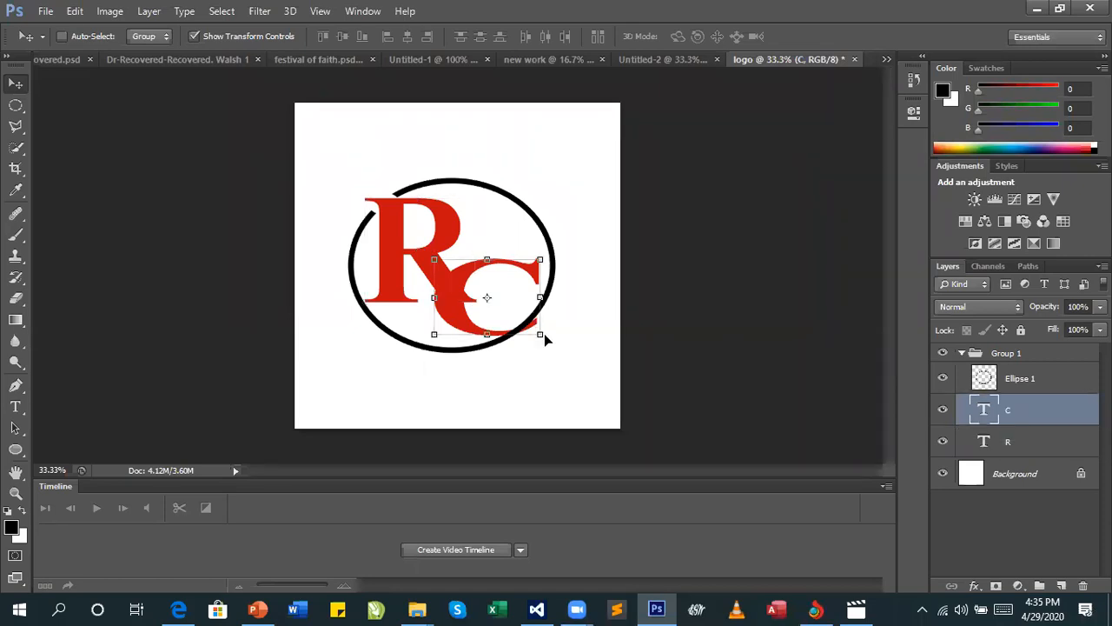
key(ctrl+t)
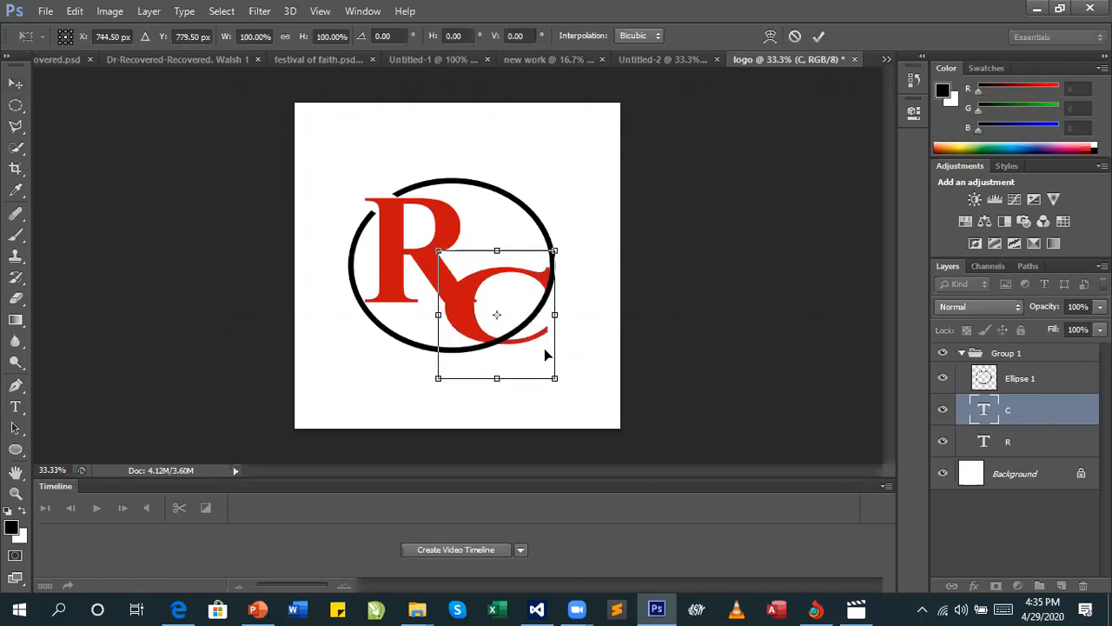
drag(530, 347, 529, 337)
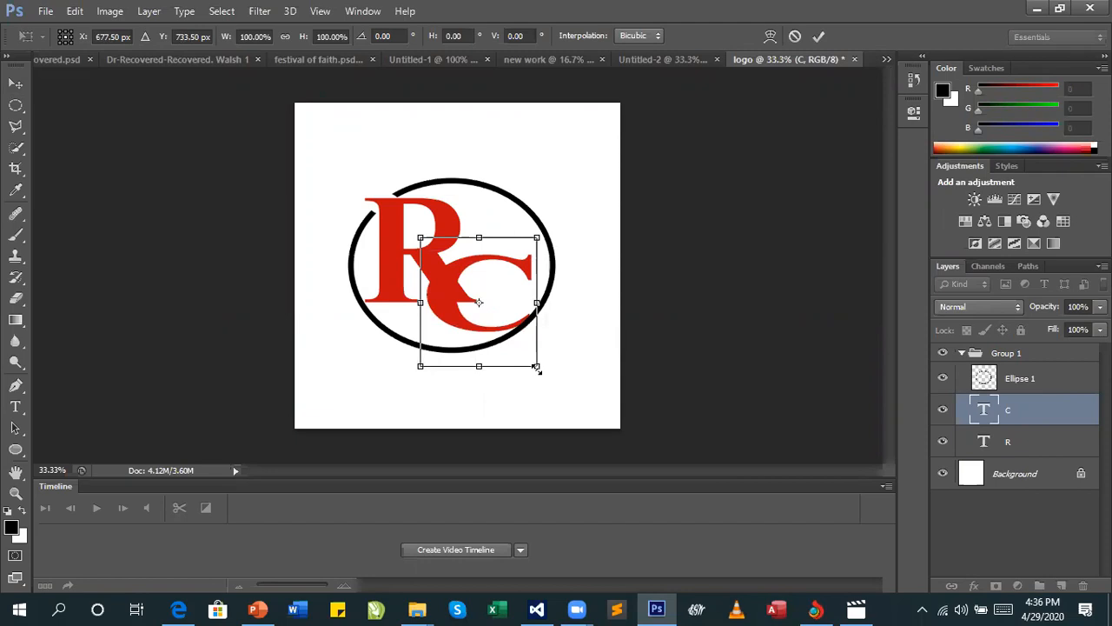
drag(536, 368, 533, 333)
key(Return)
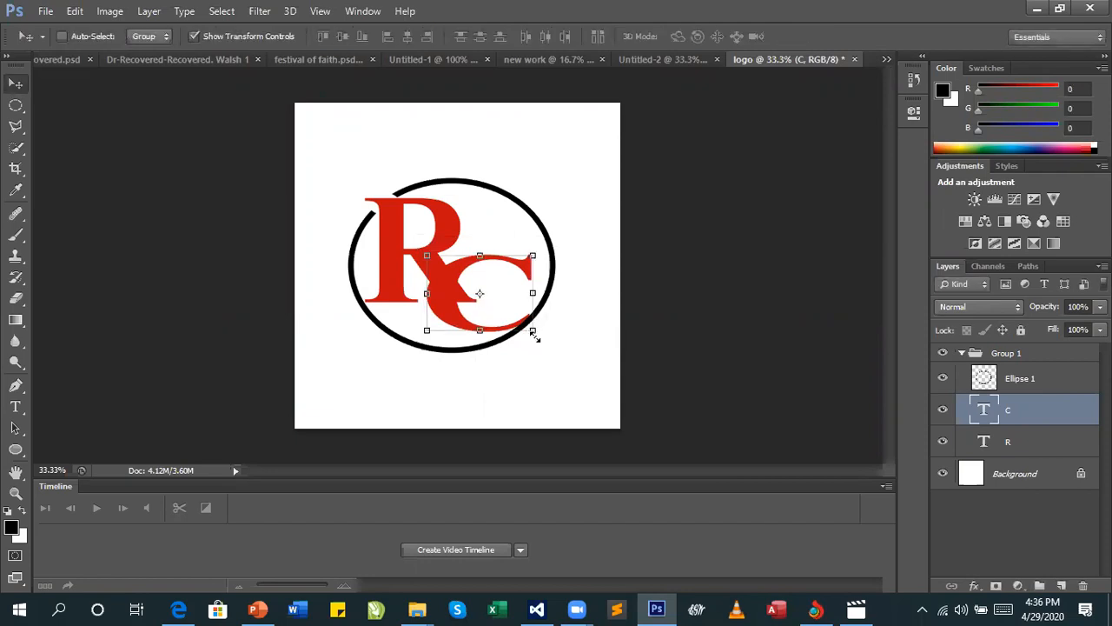
Enlarge the C to about 109% in width and height and shift it up and left to about X 666 px, Y 733.5 px
drag(540, 340, 548, 390)
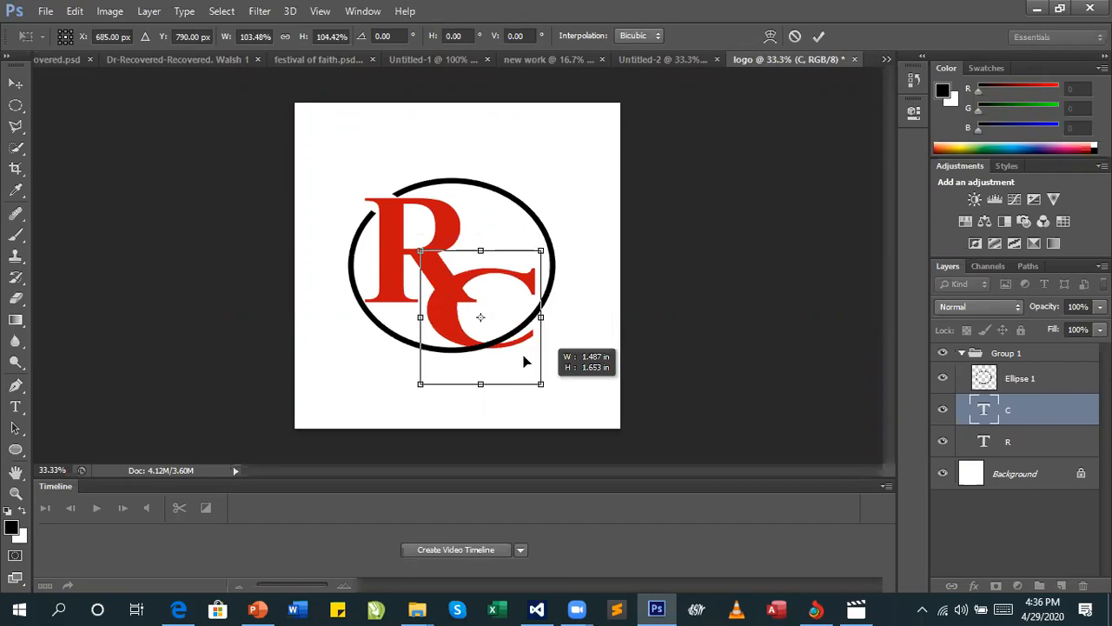
key(Up)
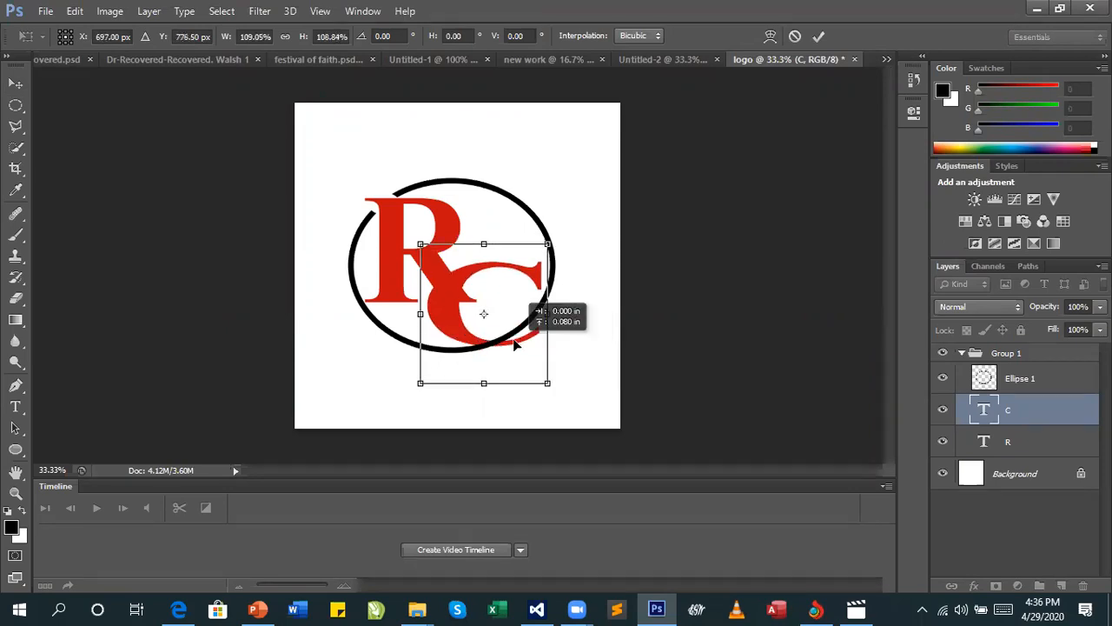
key(shift+Left)
key(shift+Left)
key(shift+Left)
key(shift+Up)
key(shift+Up)
key(shift+Up)
key(shift+Up)
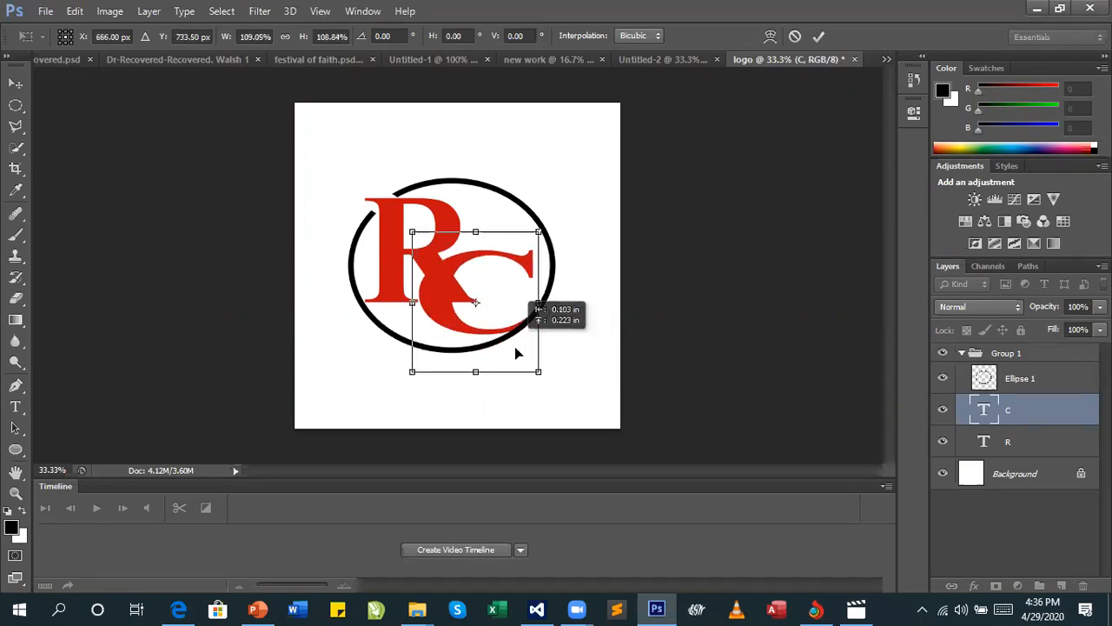
Lower the C to about Y 761.5 px, apply the transformation, and nudge it slightly right within the ellipse
key(shift+Down)
key(shift+Down)
key(Down)
key(shift+Down)
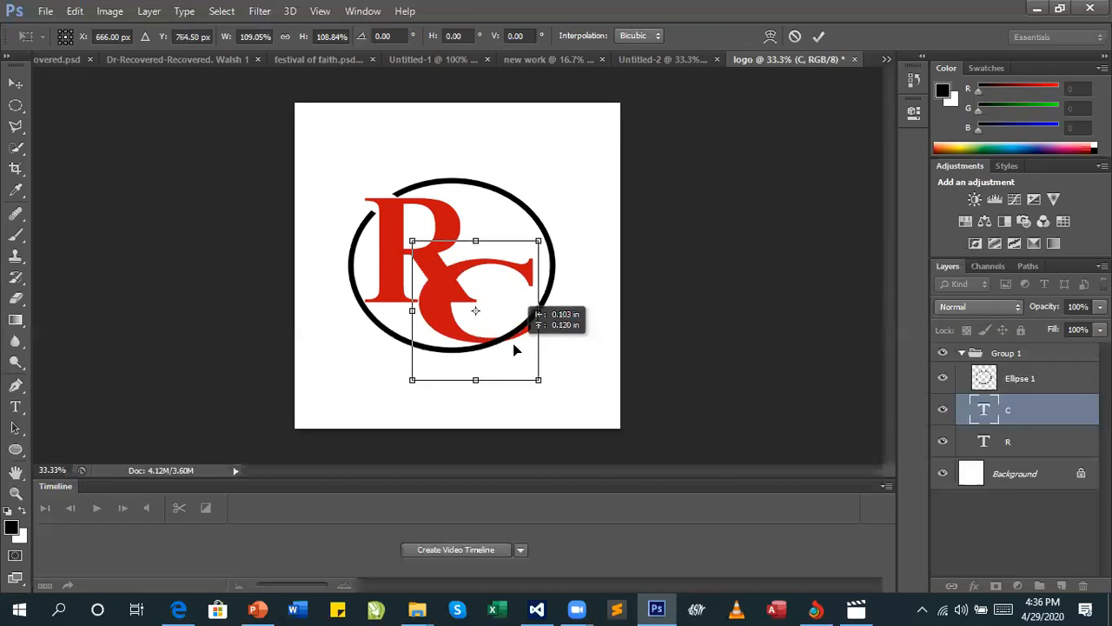
key(Up)
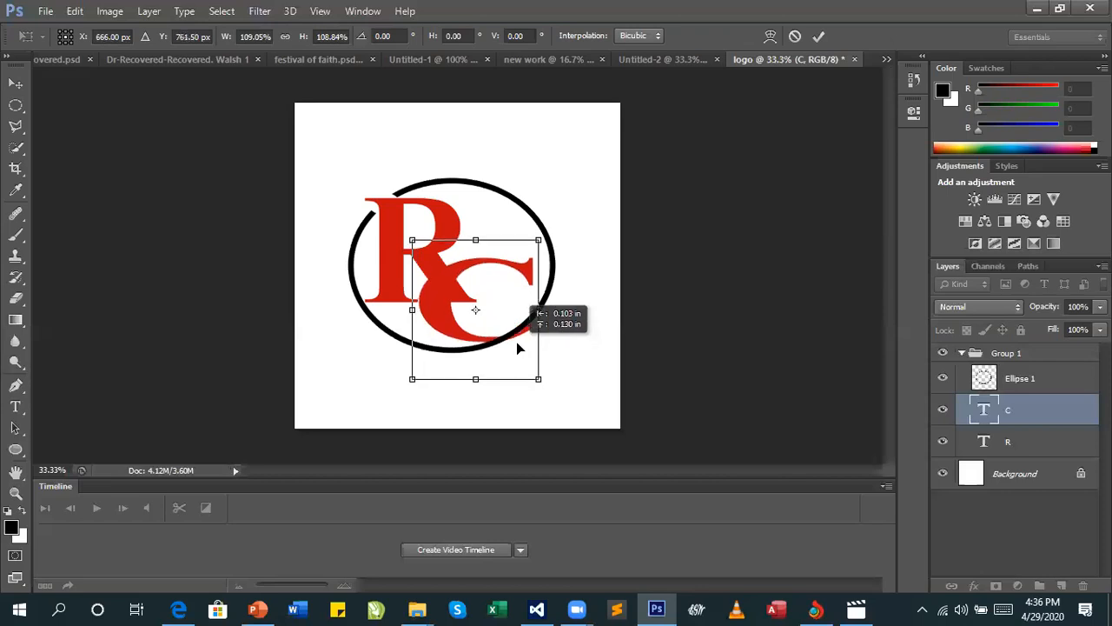
key(Return)
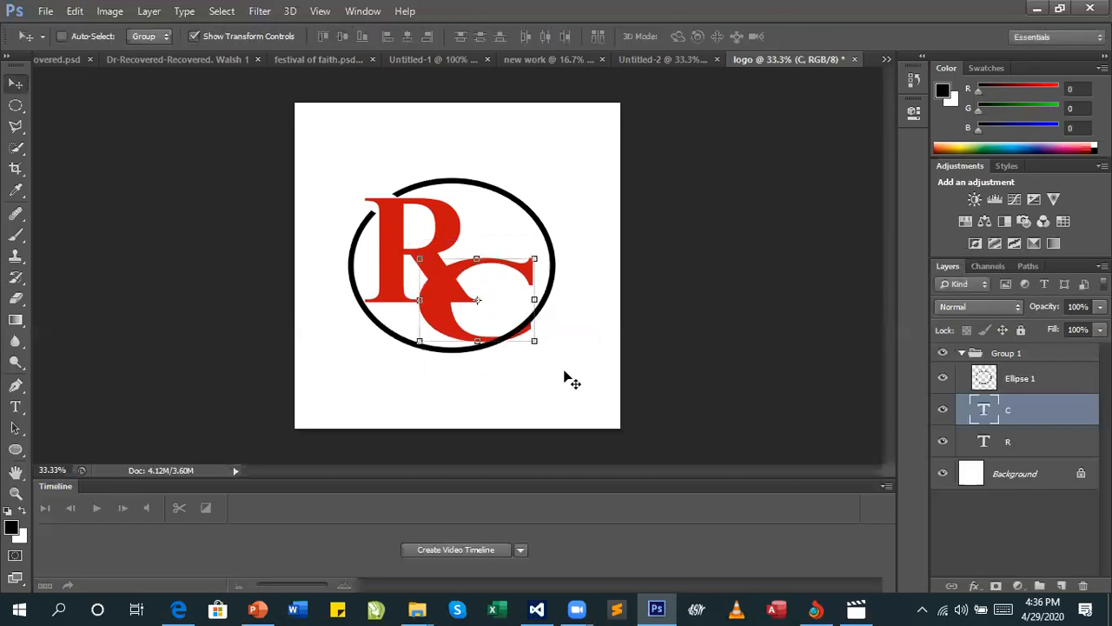
key(shift+Right)
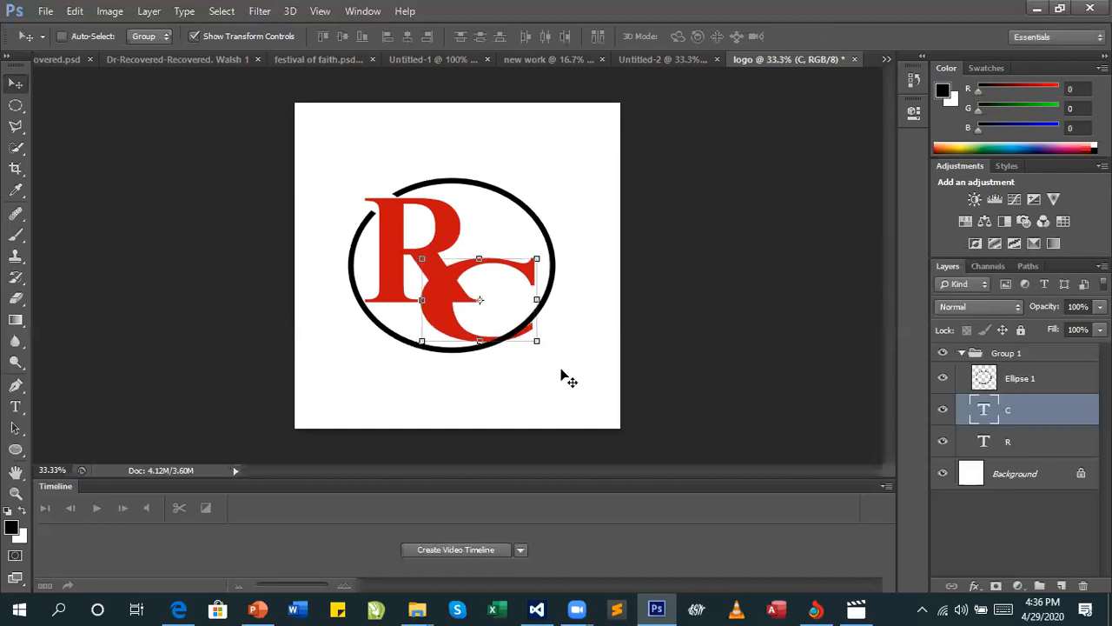
key(shift+Right)
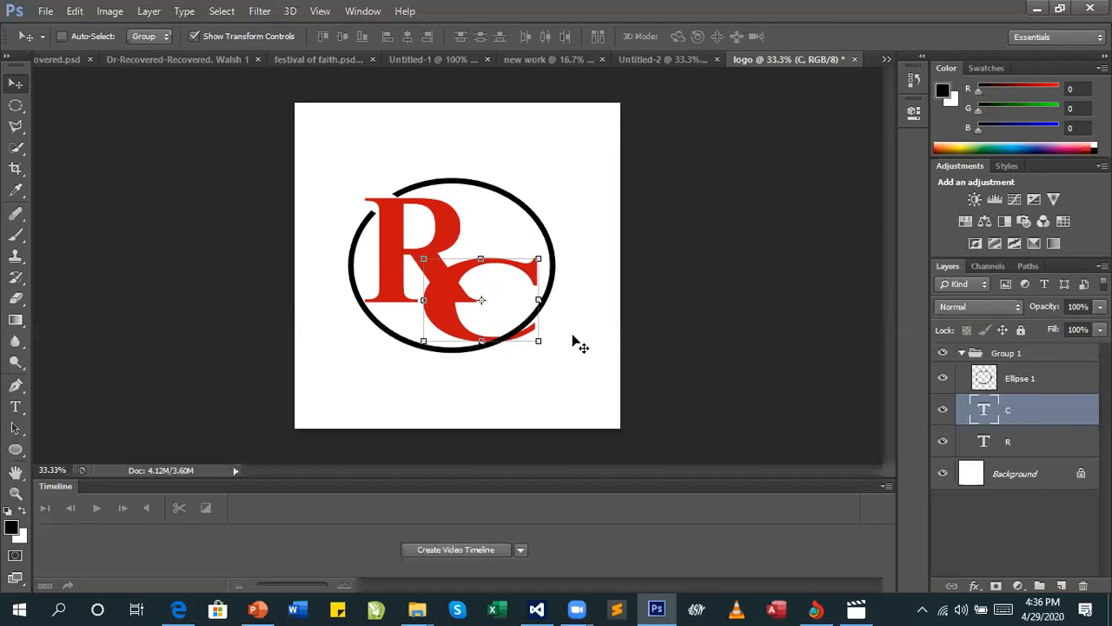
Cut a gap in the Ellipse 1 outline where the C's lower tail crosses it, using an elliptical selection, and deselect
click(1030, 383)
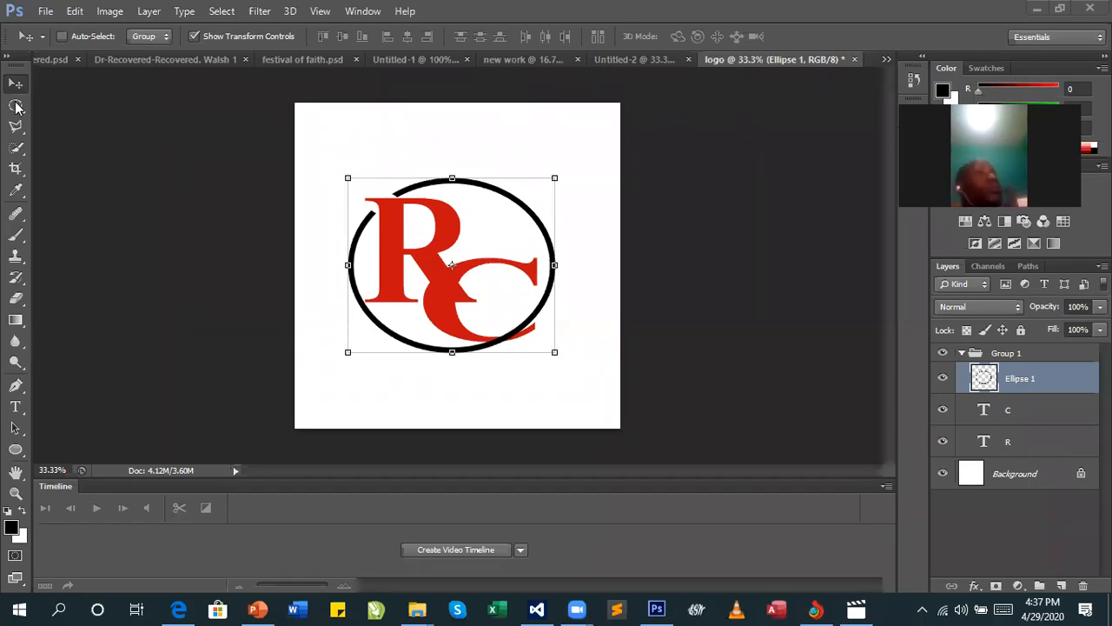
click(16, 106)
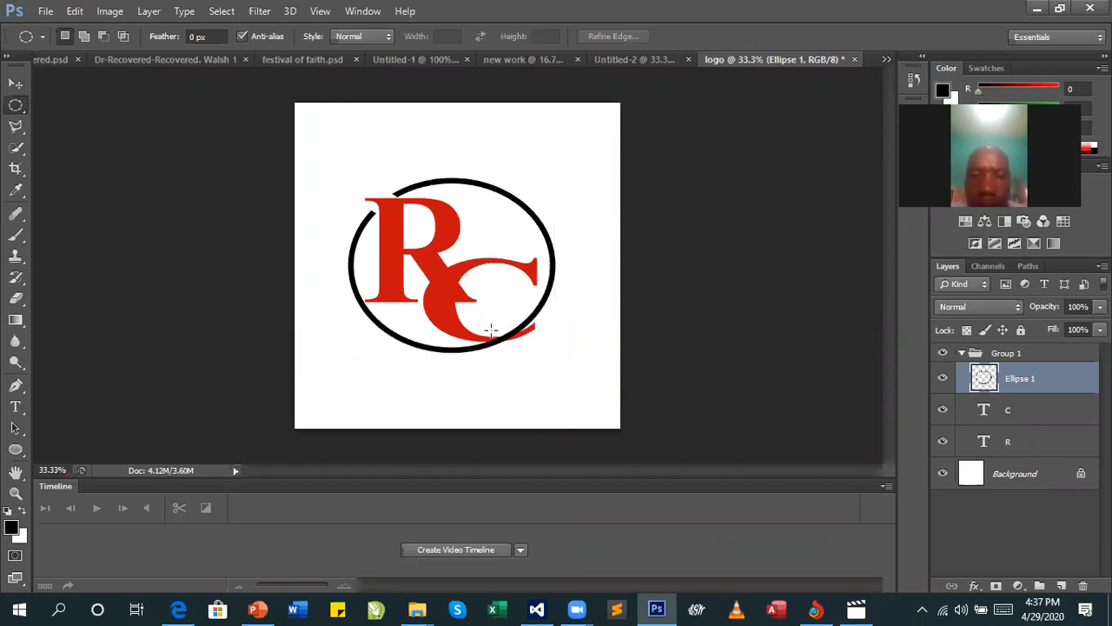
drag(500, 315, 520, 340)
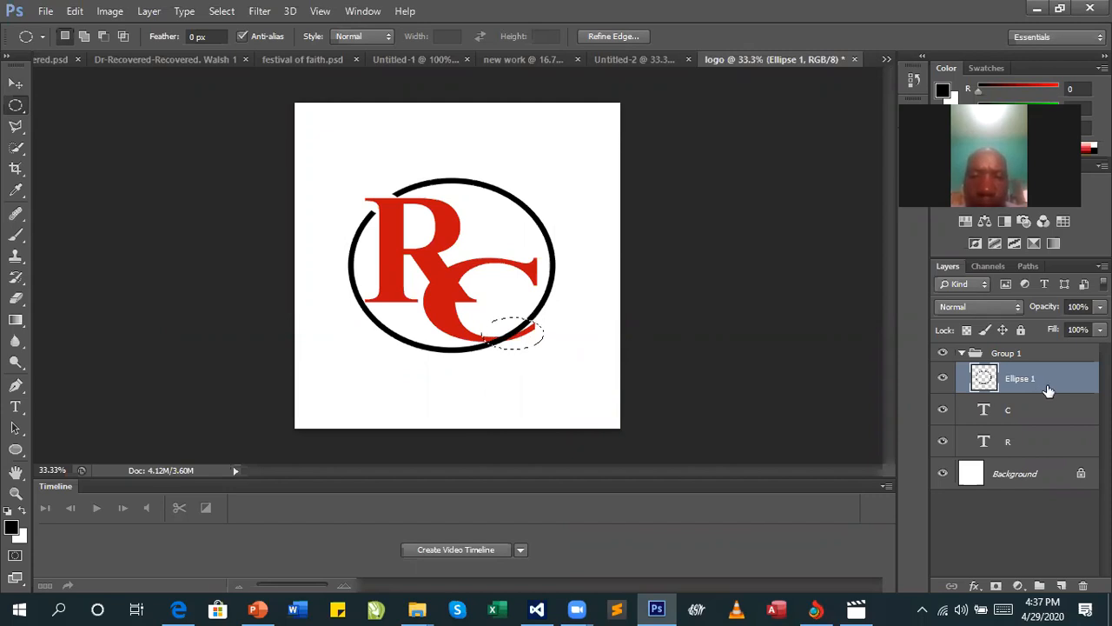
right_click(767, 228)
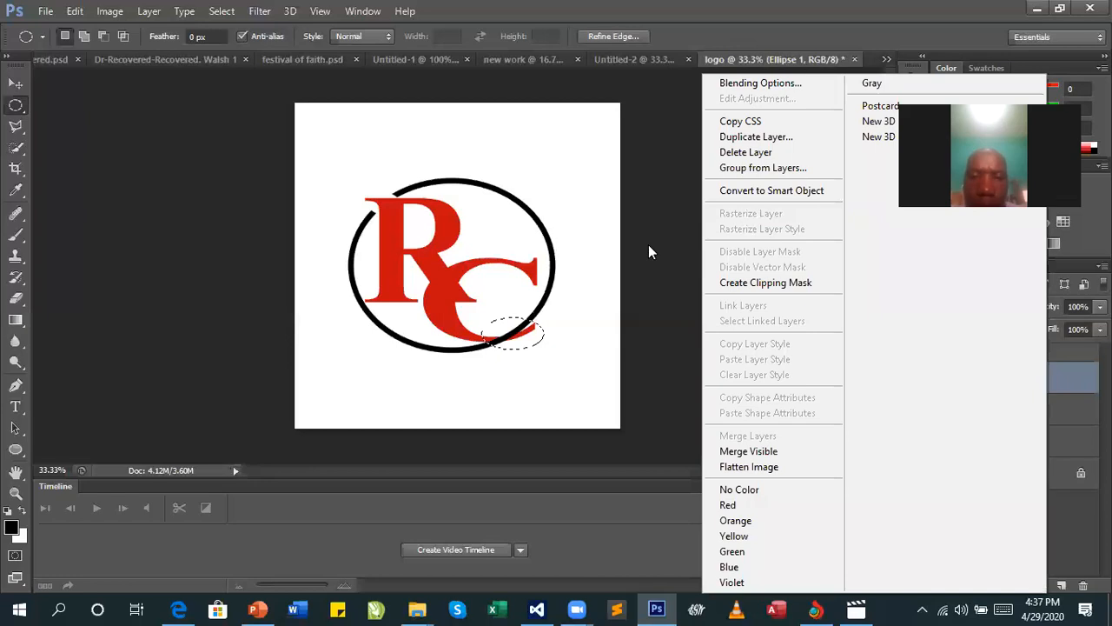
click(12, 91)
click(14, 86)
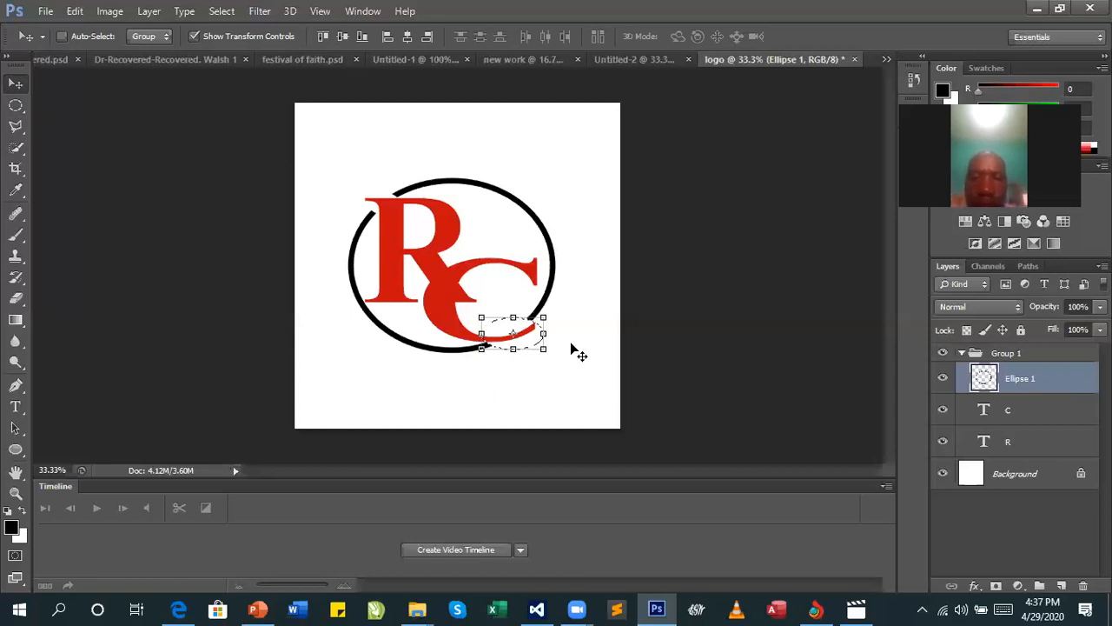
key(Delete)
key(ctrl+d)
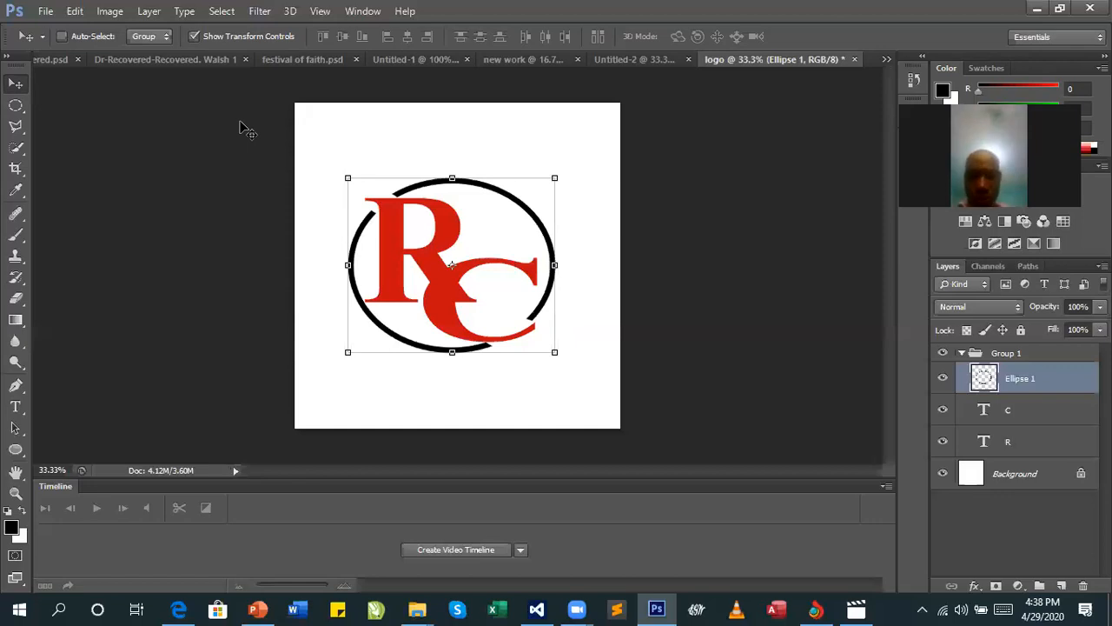
Start placing an image and browse the data 1 (D:) drive through the PROGRAMMING folder to the backgrounds folder
click(45, 11)
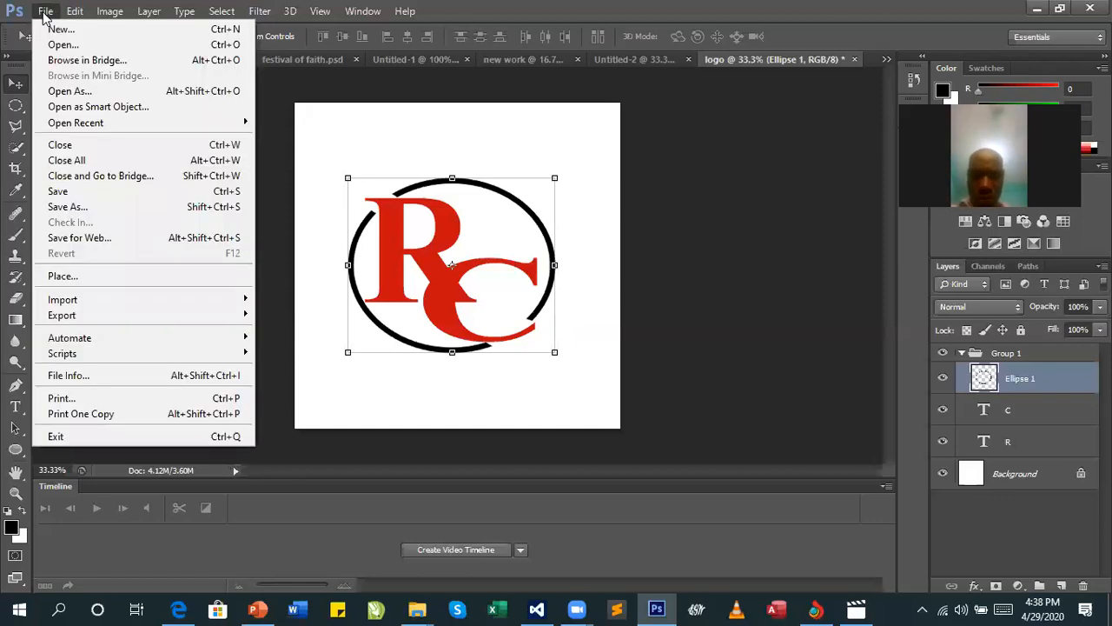
click(98, 280)
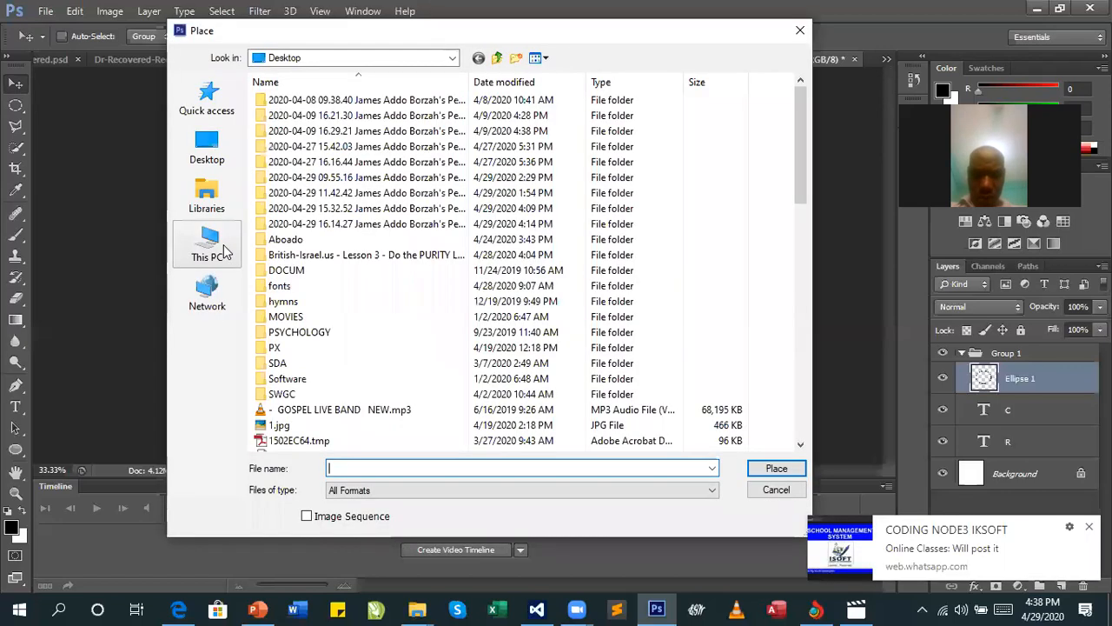
click(224, 251)
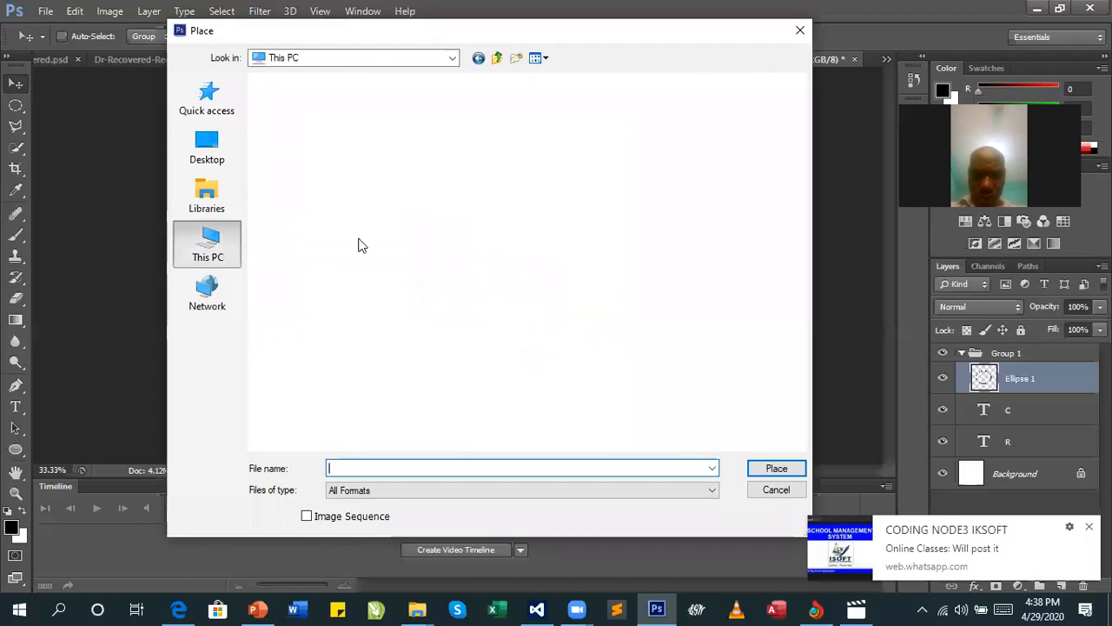
double_click(493, 302)
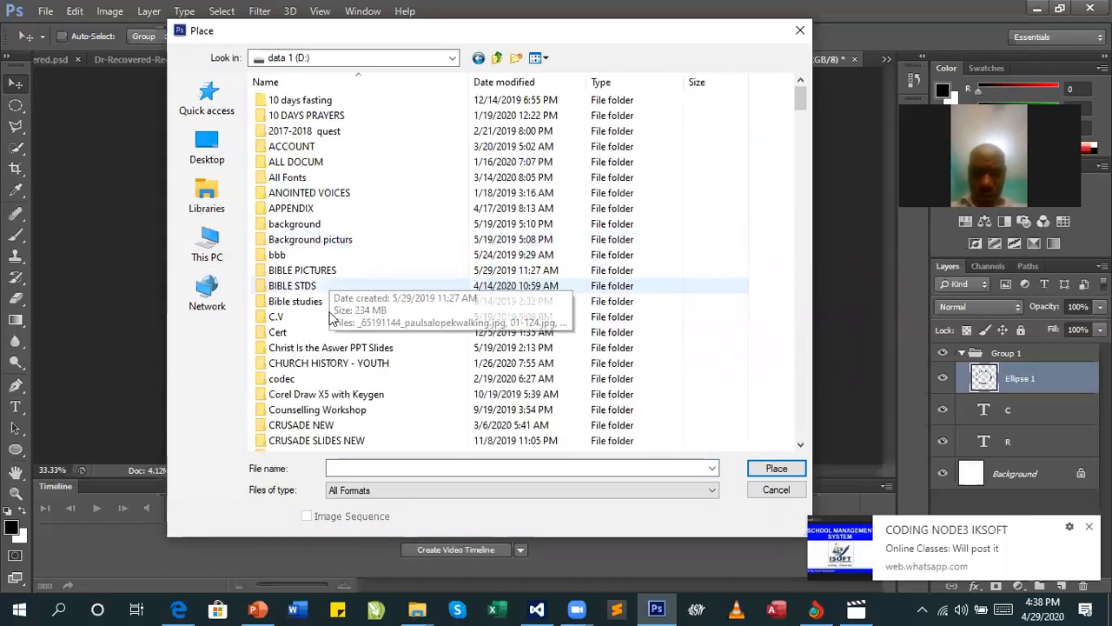
scroll(330, 319, down, 2)
scroll(331, 320, down, 3)
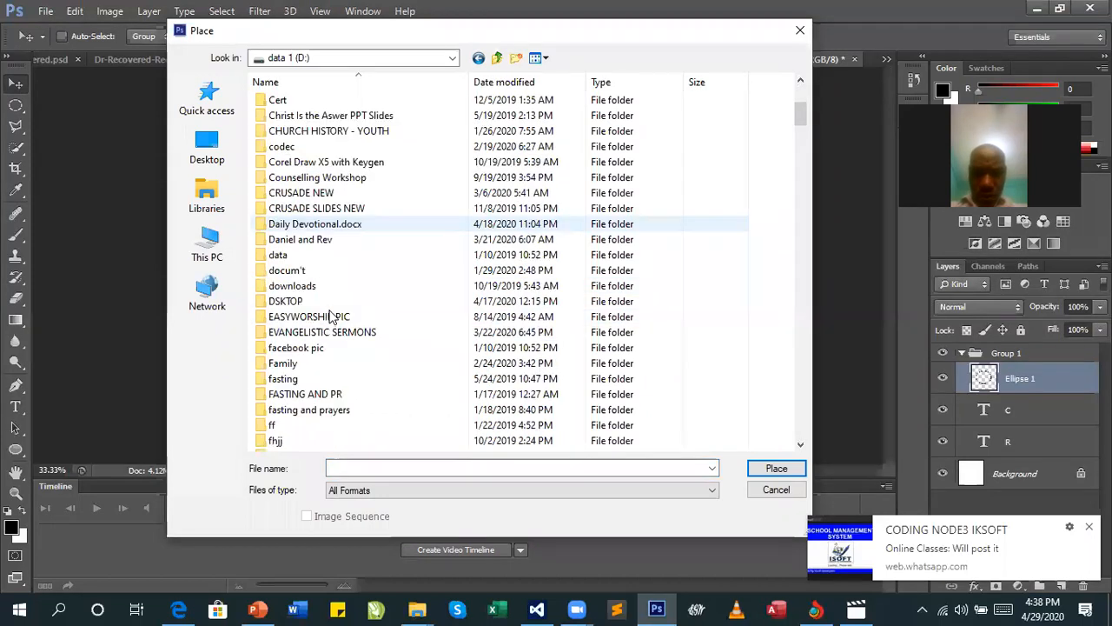
scroll(330, 316, down, 6)
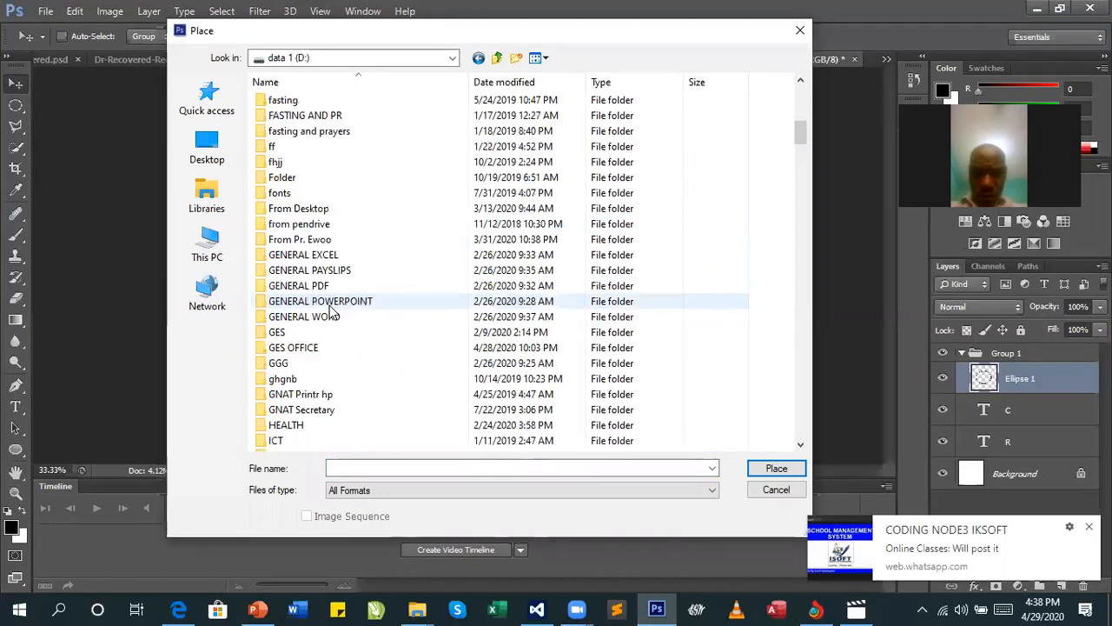
scroll(331, 315, down, 7)
scroll(328, 298, down, 1)
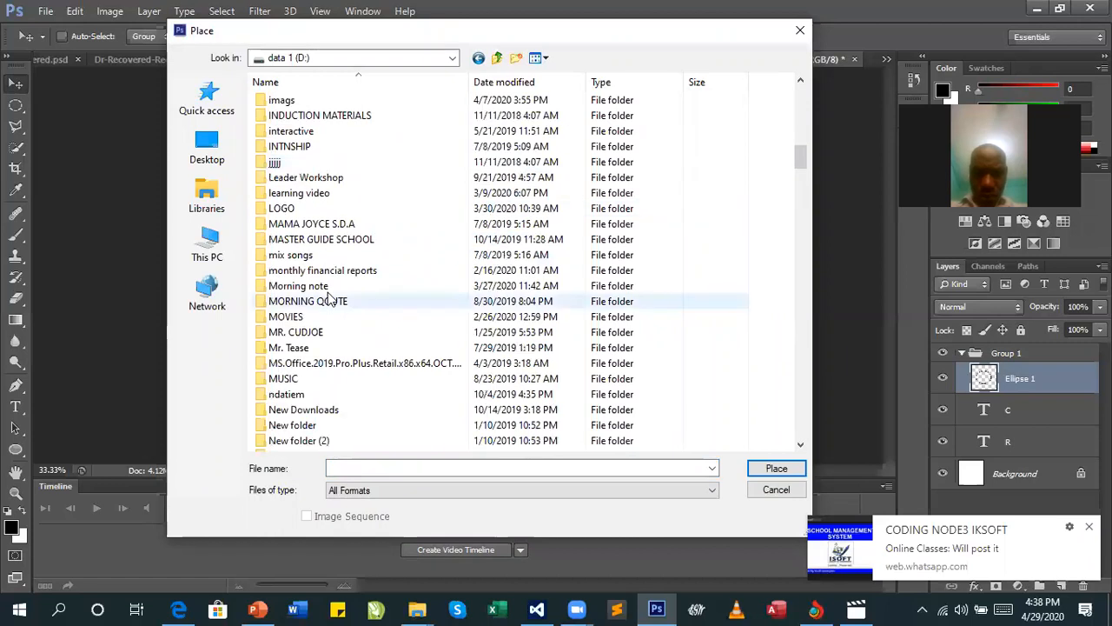
scroll(331, 298, up, 7)
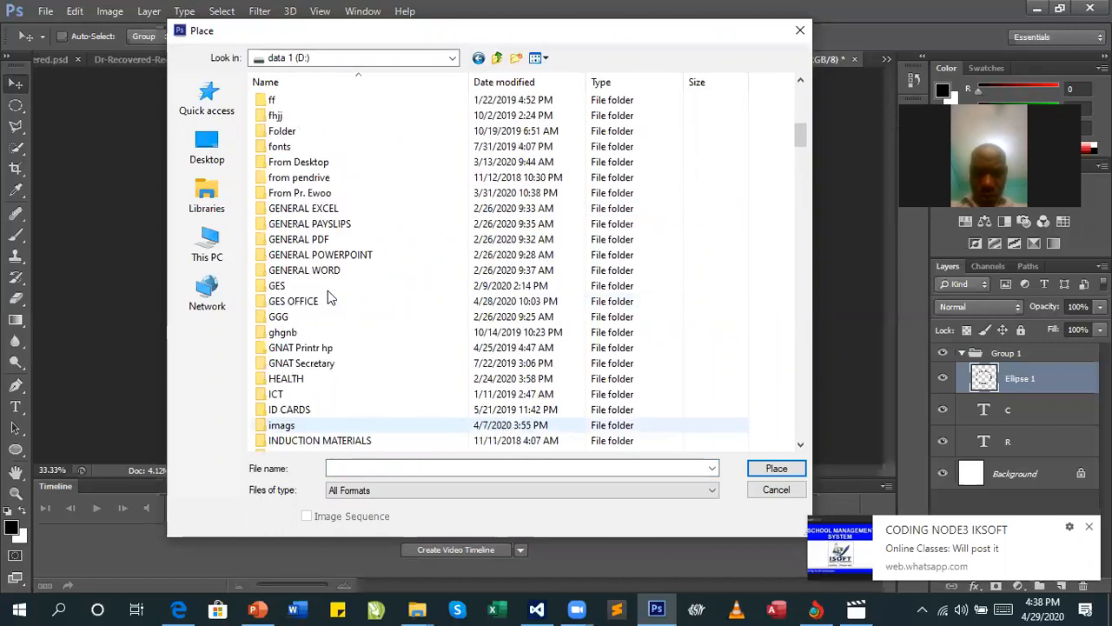
scroll(340, 221, down, 16)
double_click(330, 223)
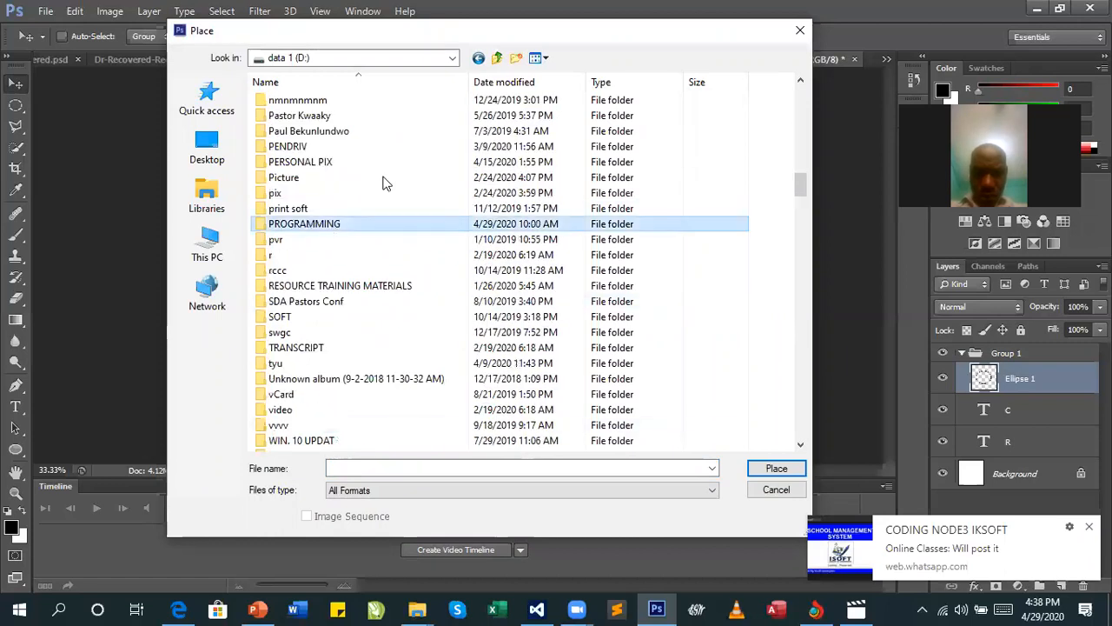
double_click(363, 141)
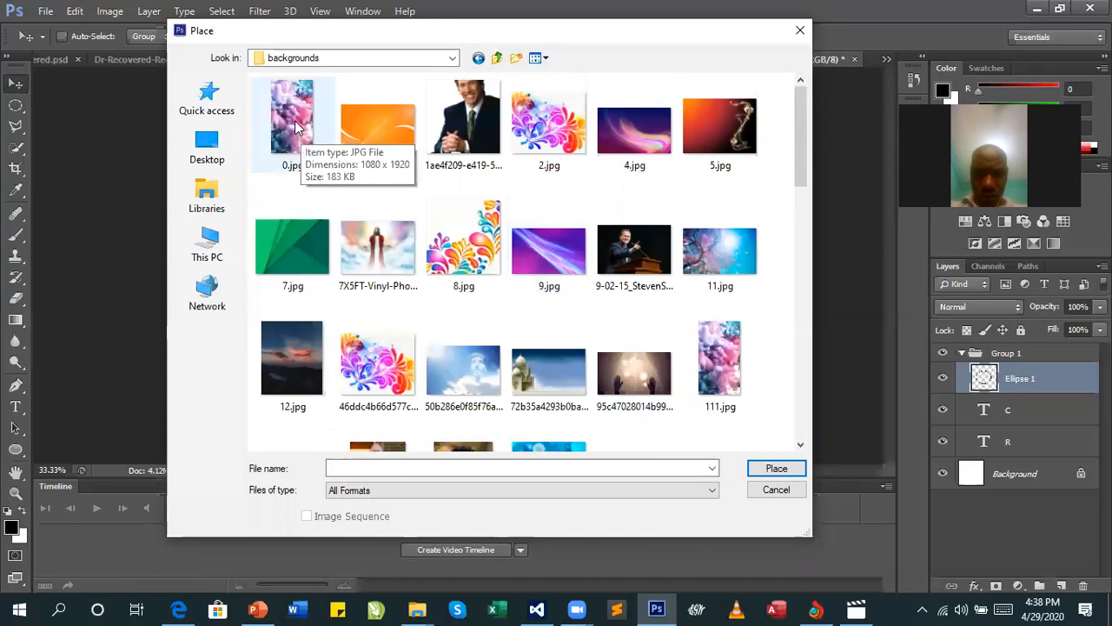
Place 0.jpg above the Ellipse 1 layer at 15% width and height
click(295, 121)
key(Return)
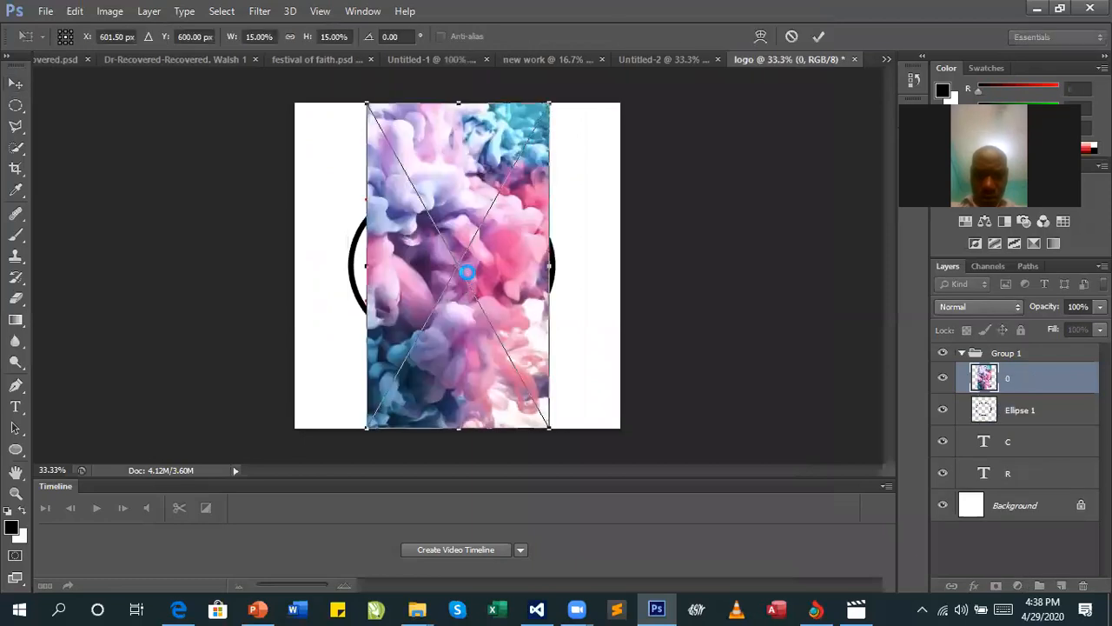
key(Return)
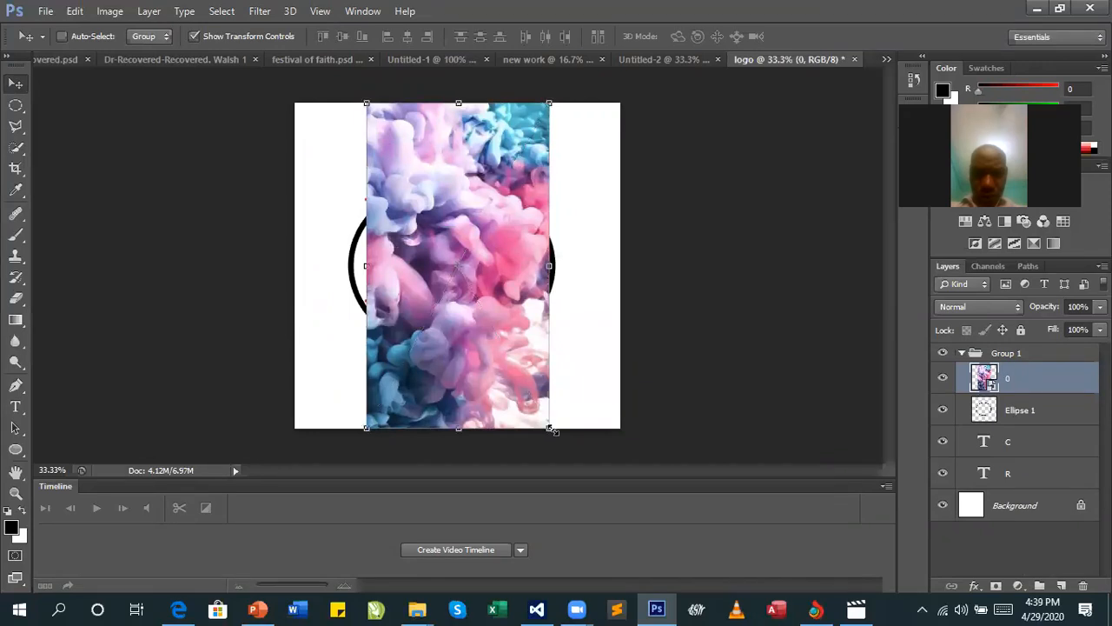
Scale the placed image to about 18% width and 16.6% height, centered at about X 602.5 px, Y 663 px, to cover the logo
click(564, 440)
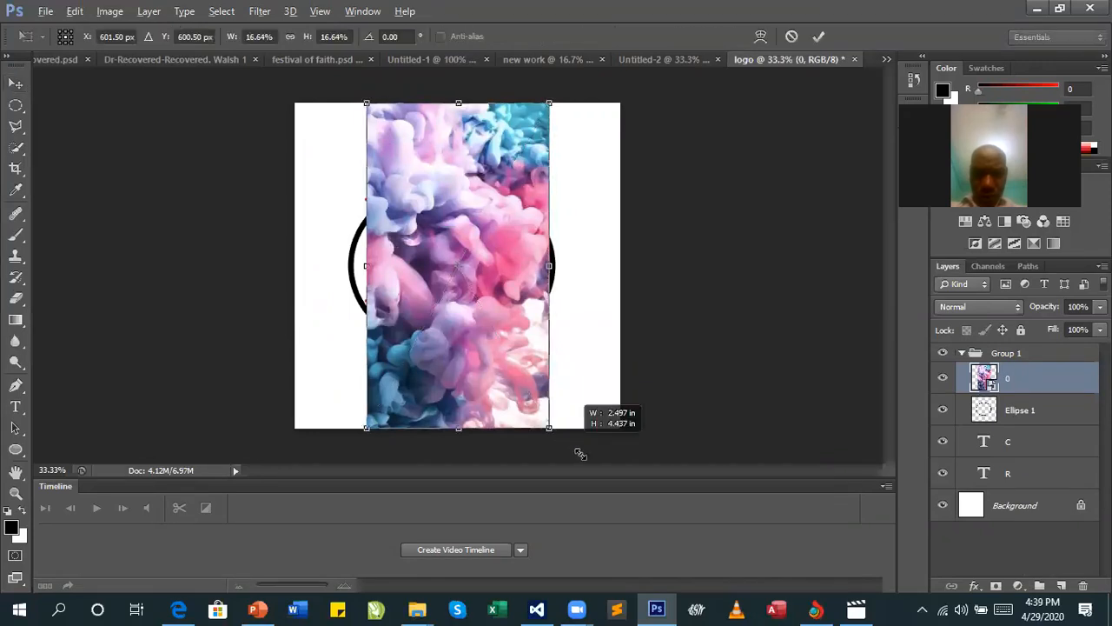
drag(581, 453, 591, 411)
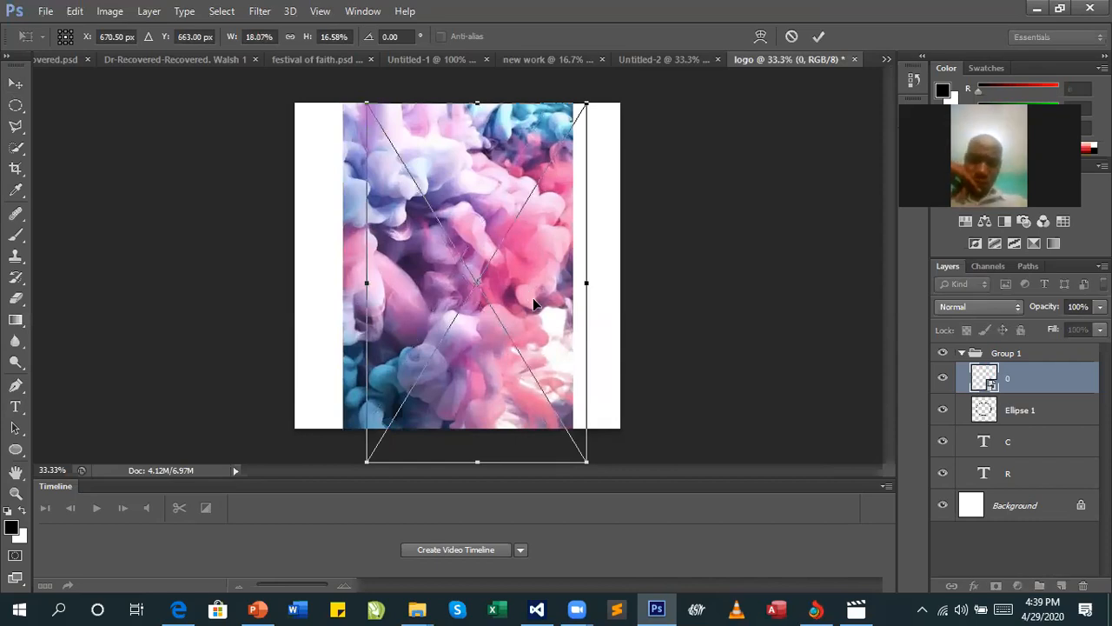
drag(524, 301, 516, 303)
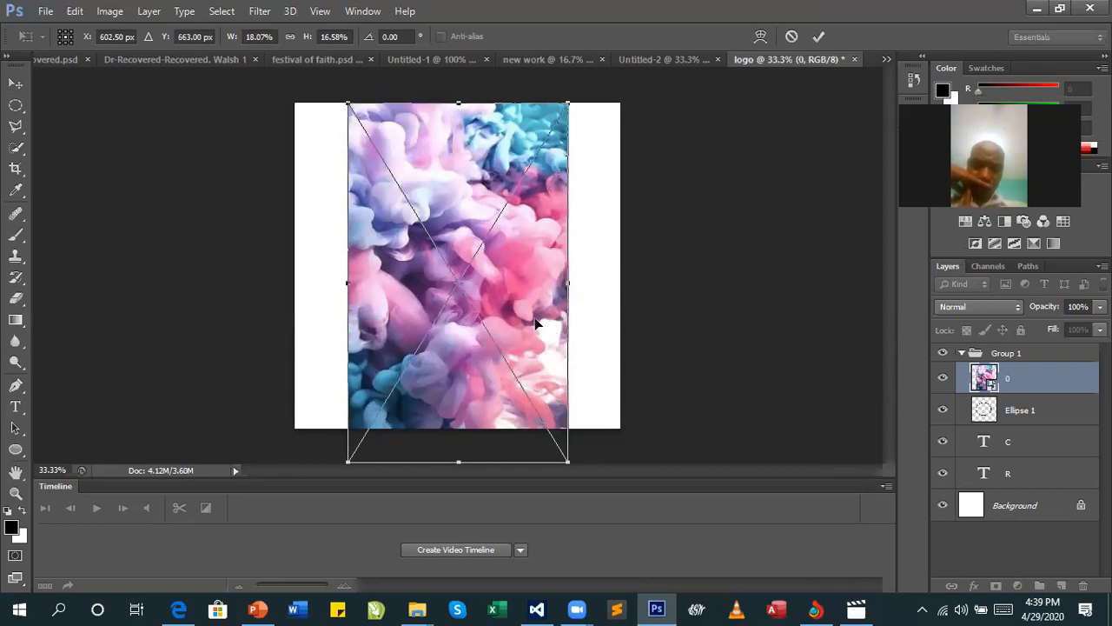
key(Return)
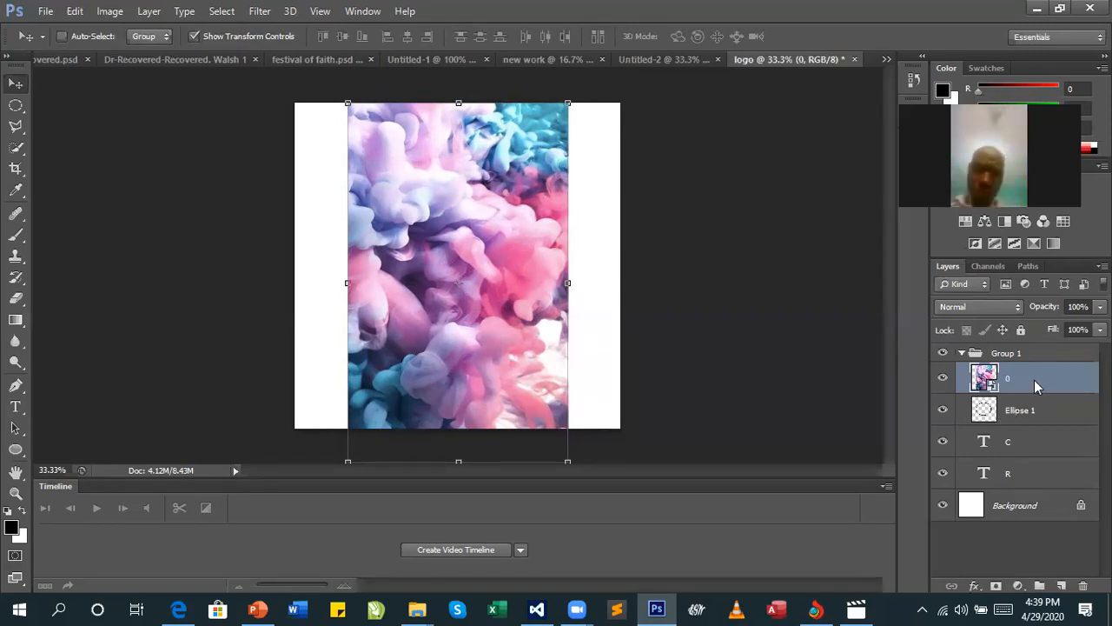
Create a clipping mask that clips the colorful smoke image to the Ellipse 1 outline
right_click(1036, 385)
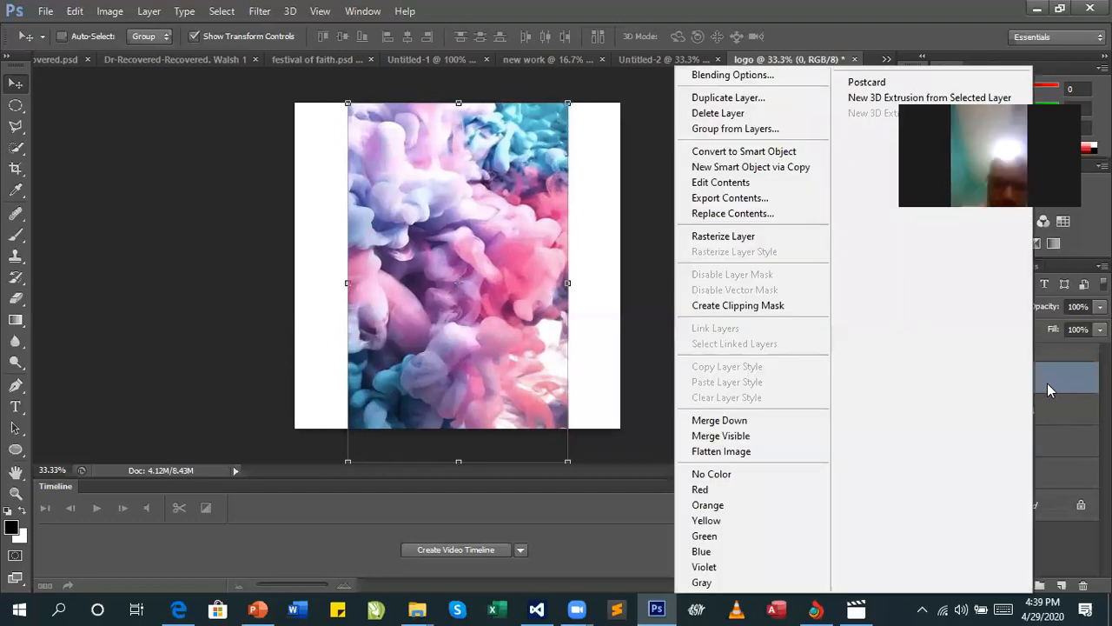
right_click(1049, 380)
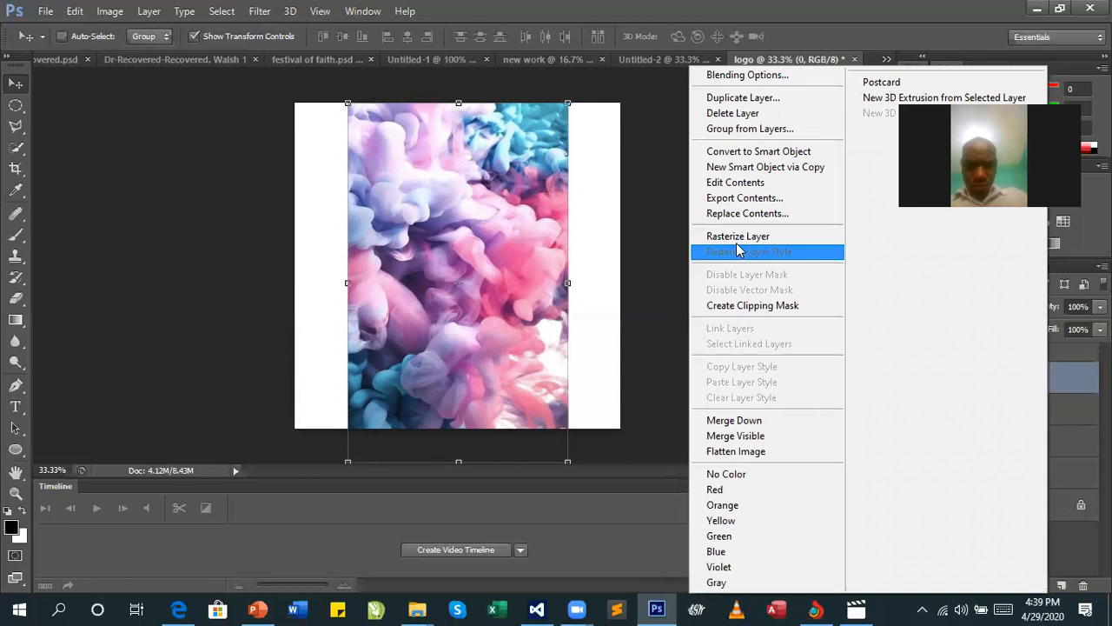
click(721, 315)
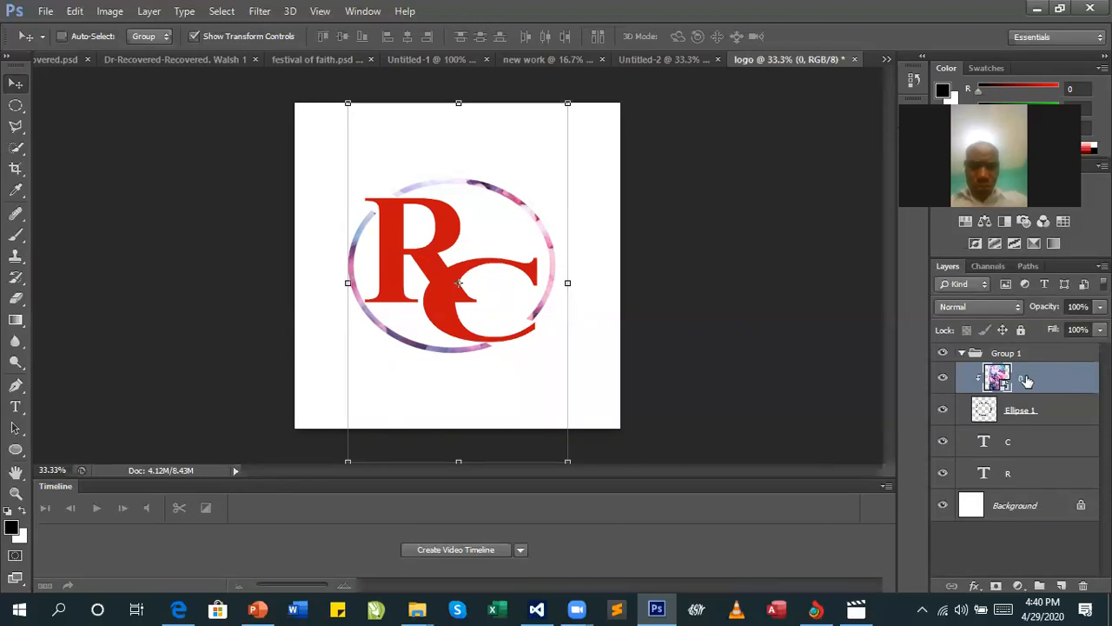
Duplicate the smoke image layer, place the copy directly above the R text layer, and clip it to the R
key(ctrl+j)
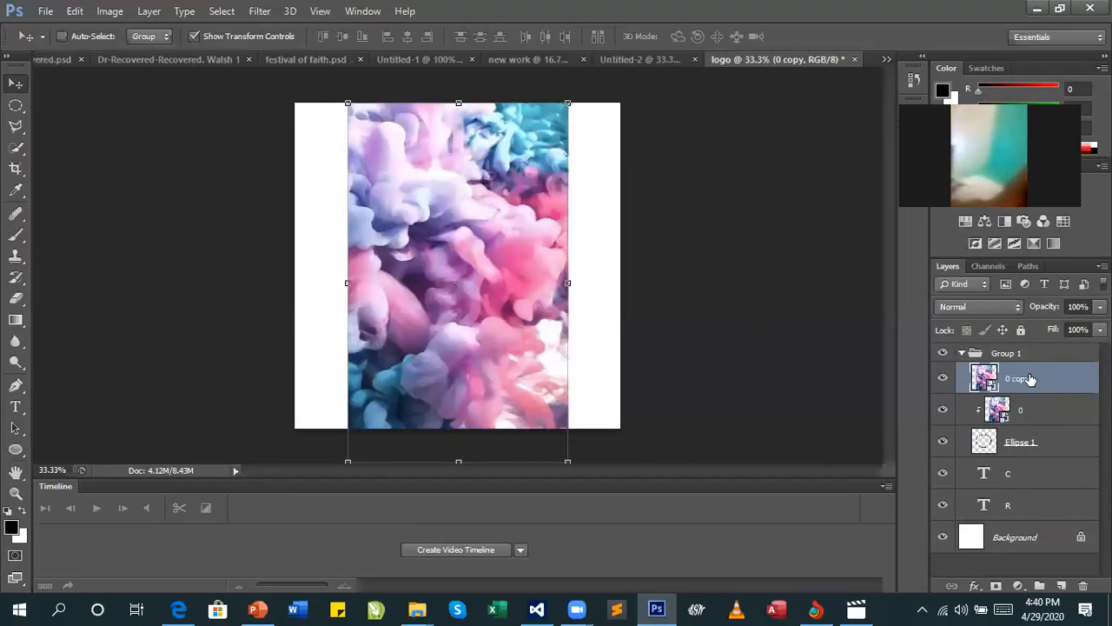
drag(1017, 380, 1013, 454)
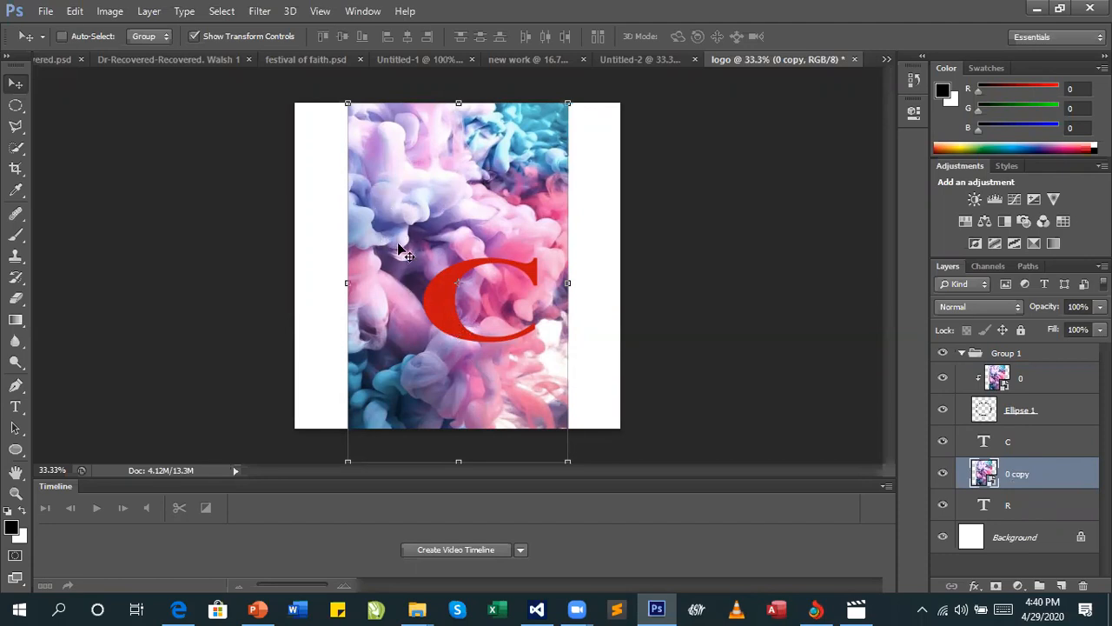
right_click(1025, 475)
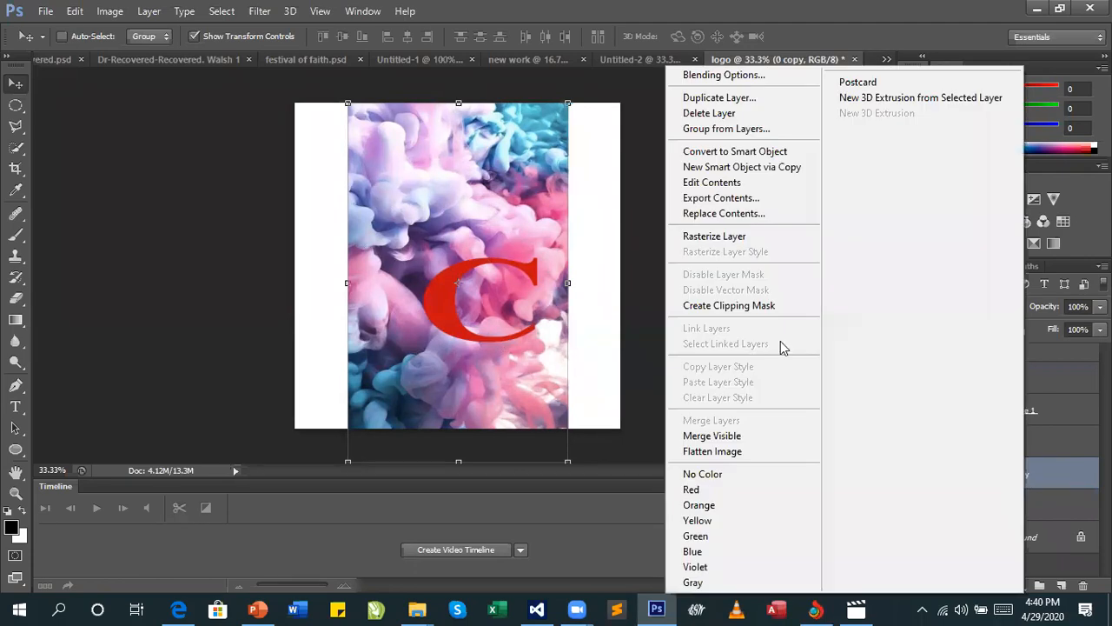
click(743, 314)
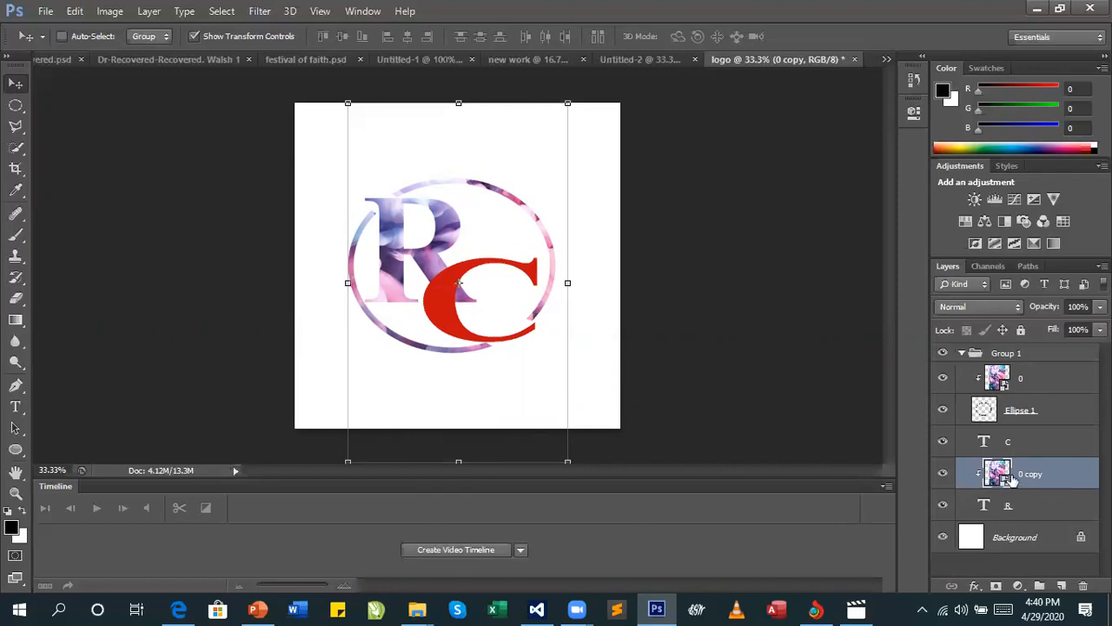
Duplicate the R's smoke image layer, place the new copy directly above the C text layer, and clip it to the C
key(ctrl+j)
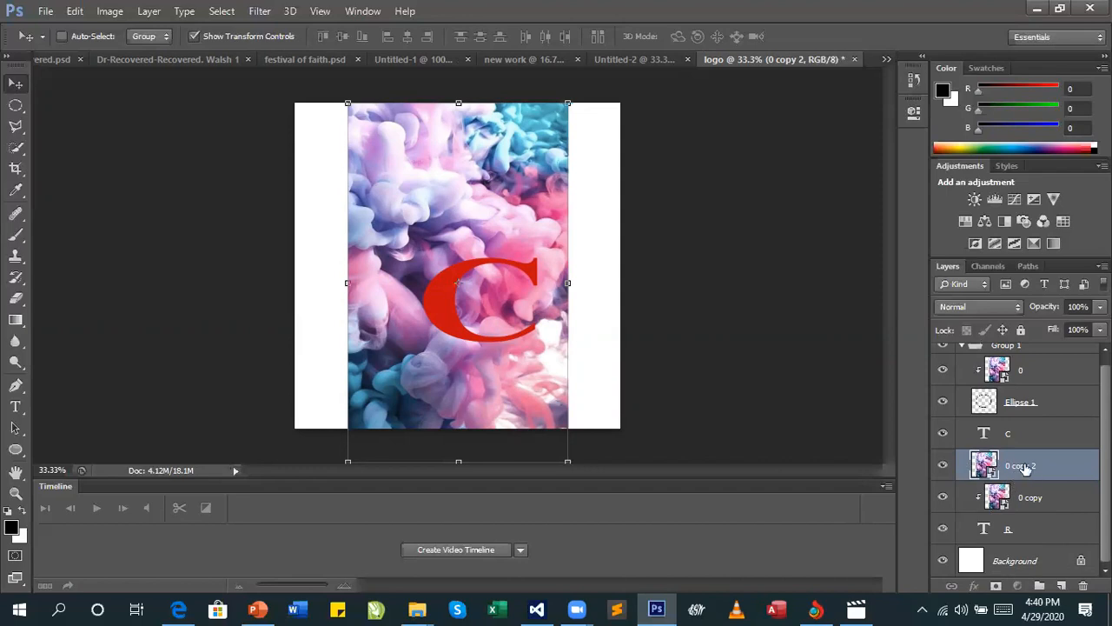
drag(1021, 416, 1023, 425)
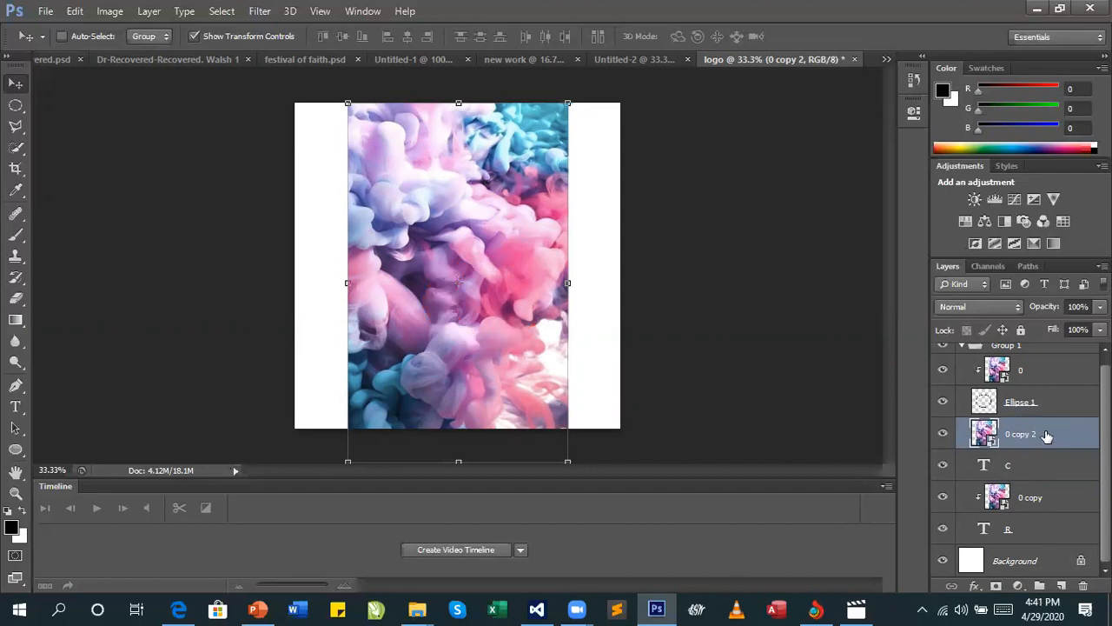
right_click(1047, 430)
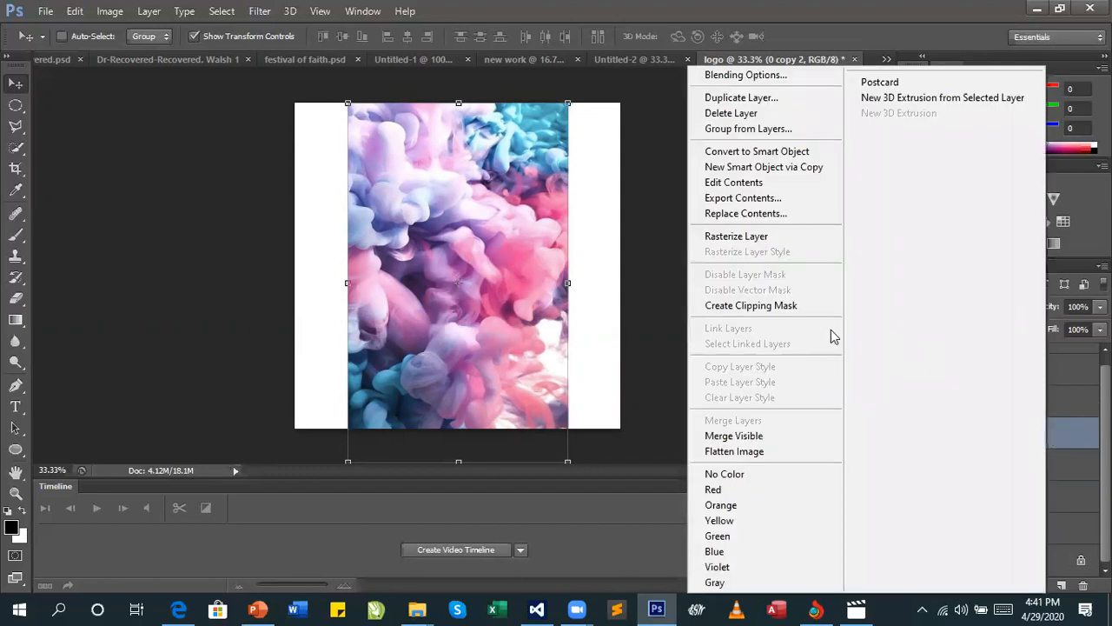
click(752, 306)
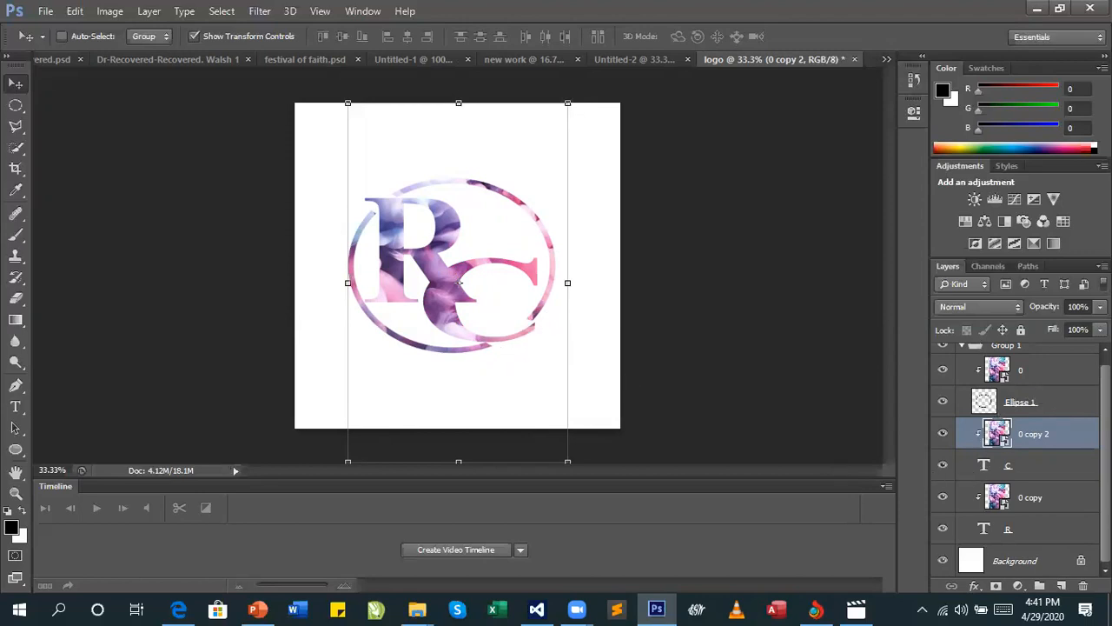
Collapse Group 1 and add a Bevel & Emboss layer style to the whole group
scroll(1087, 375, up, 1)
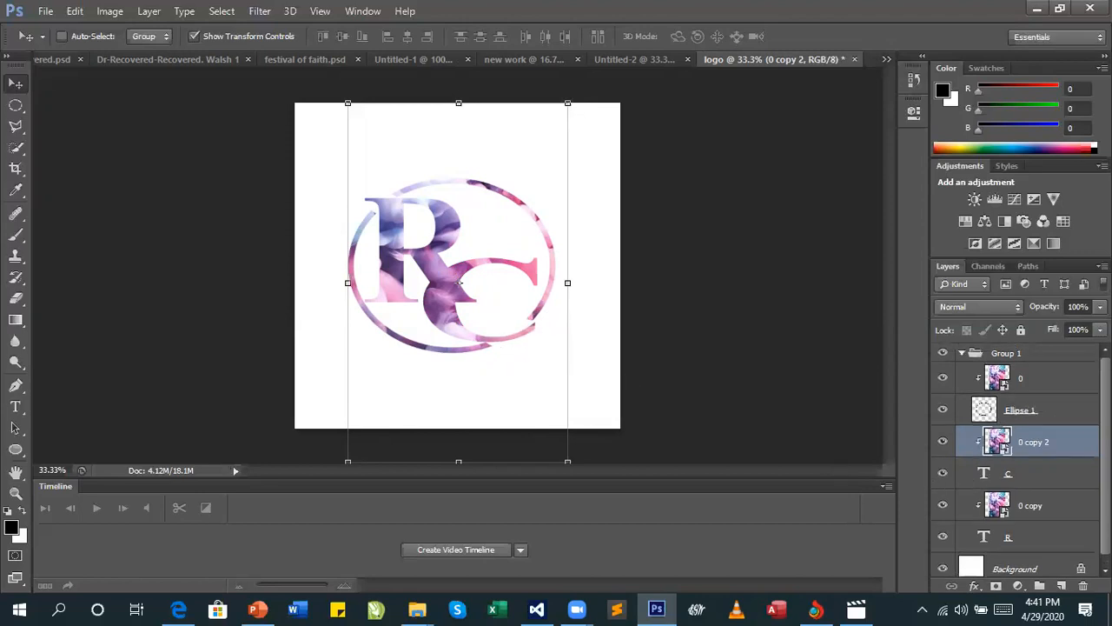
click(975, 356)
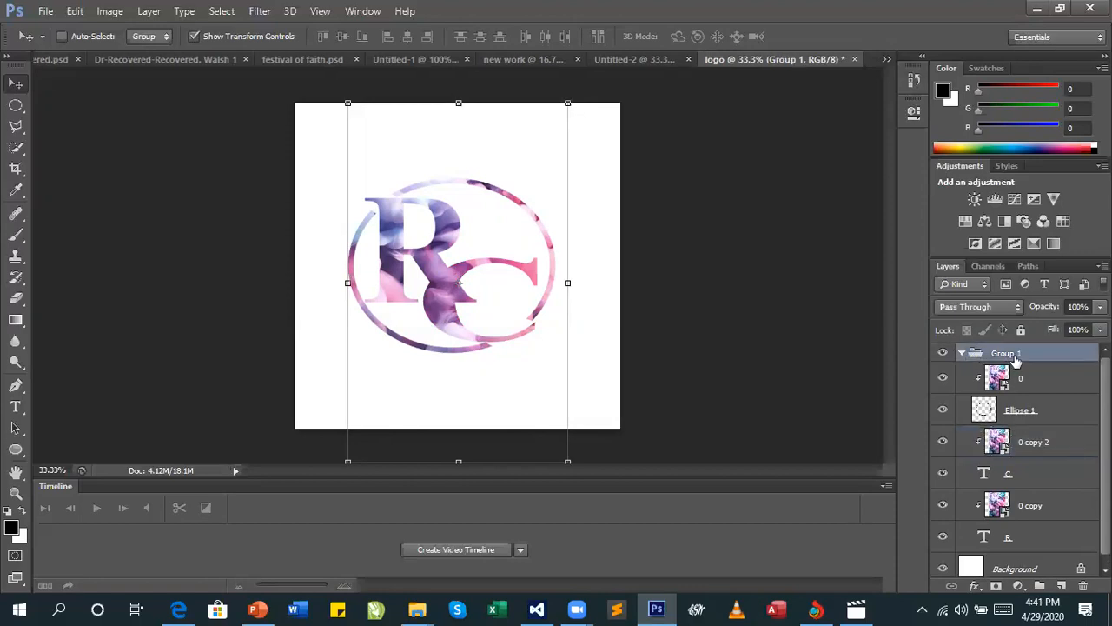
click(962, 353)
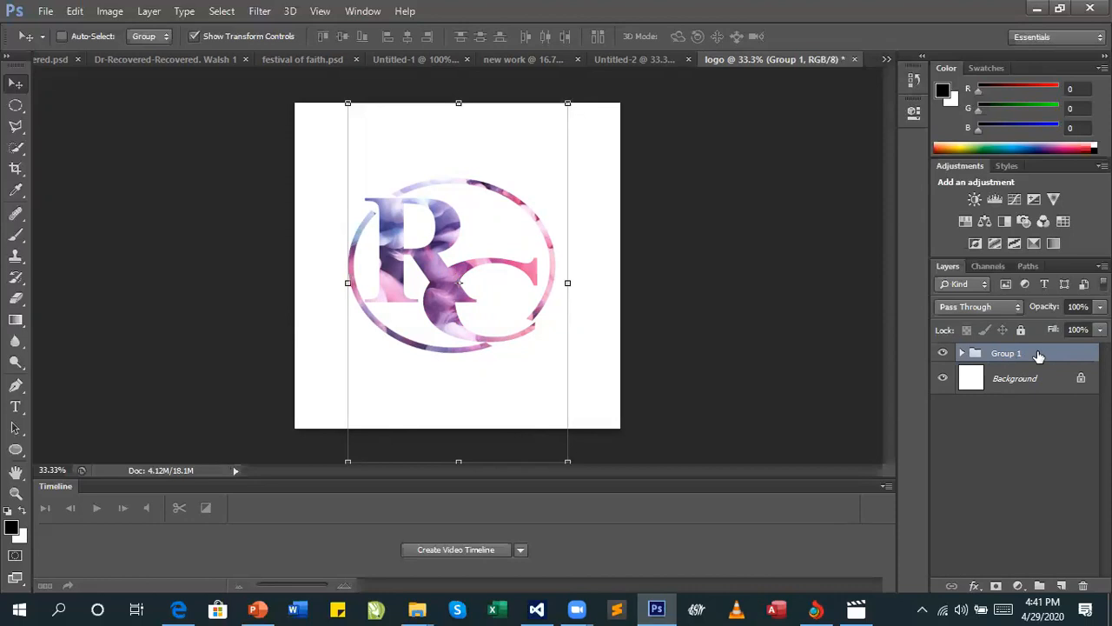
double_click(1038, 355)
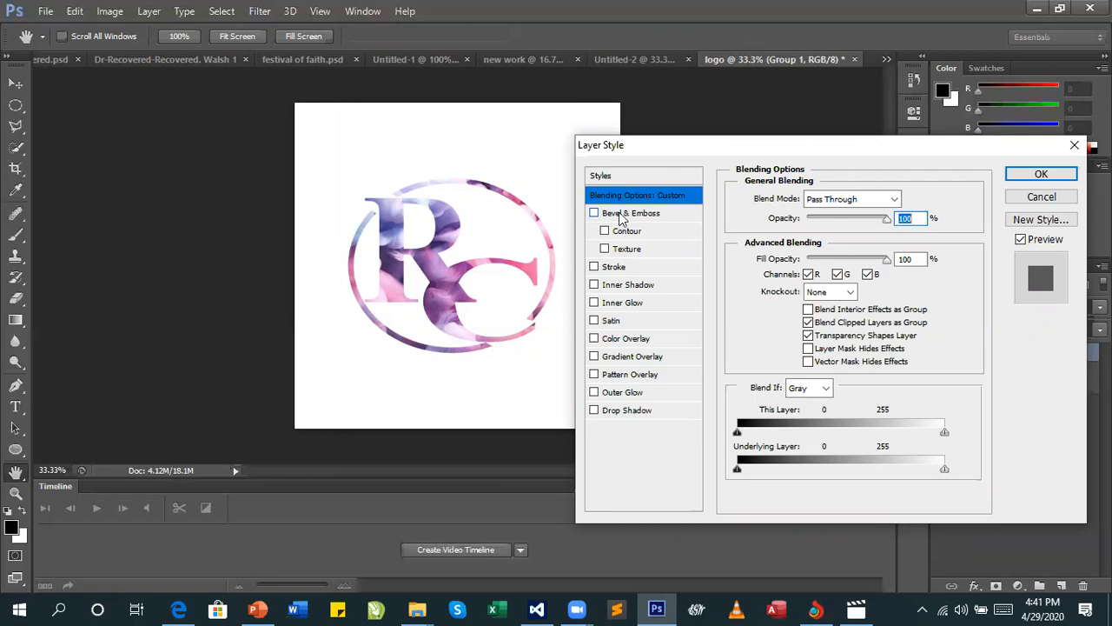
click(652, 219)
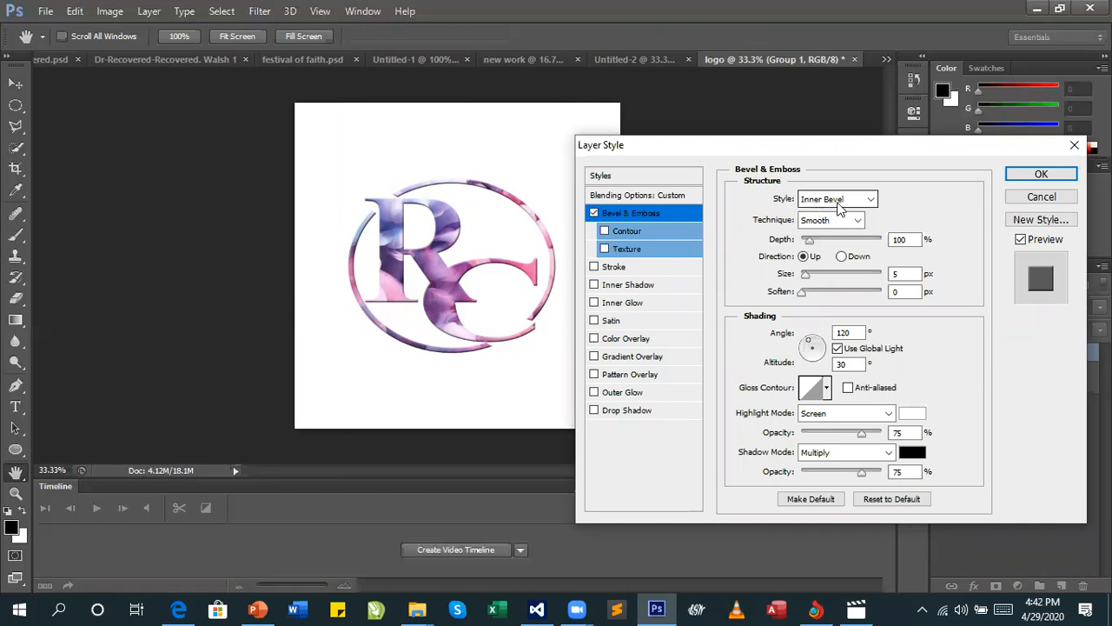
Set Group 1's bevel to the Emboss style with a size of 21 px and soften of 1 px, and apply it
click(806, 275)
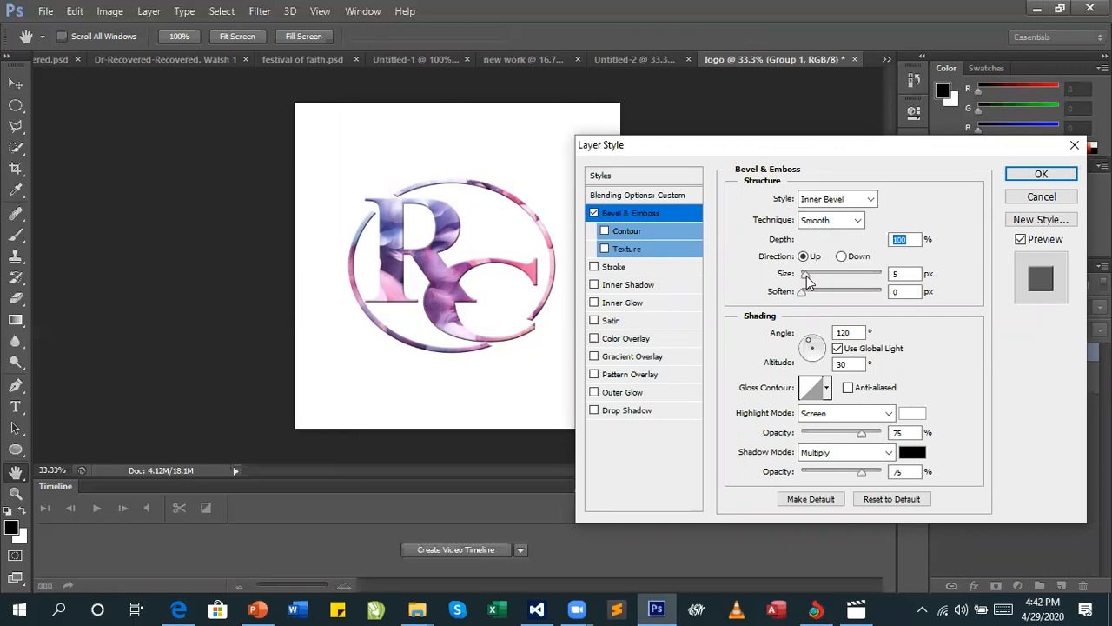
key(Tab)
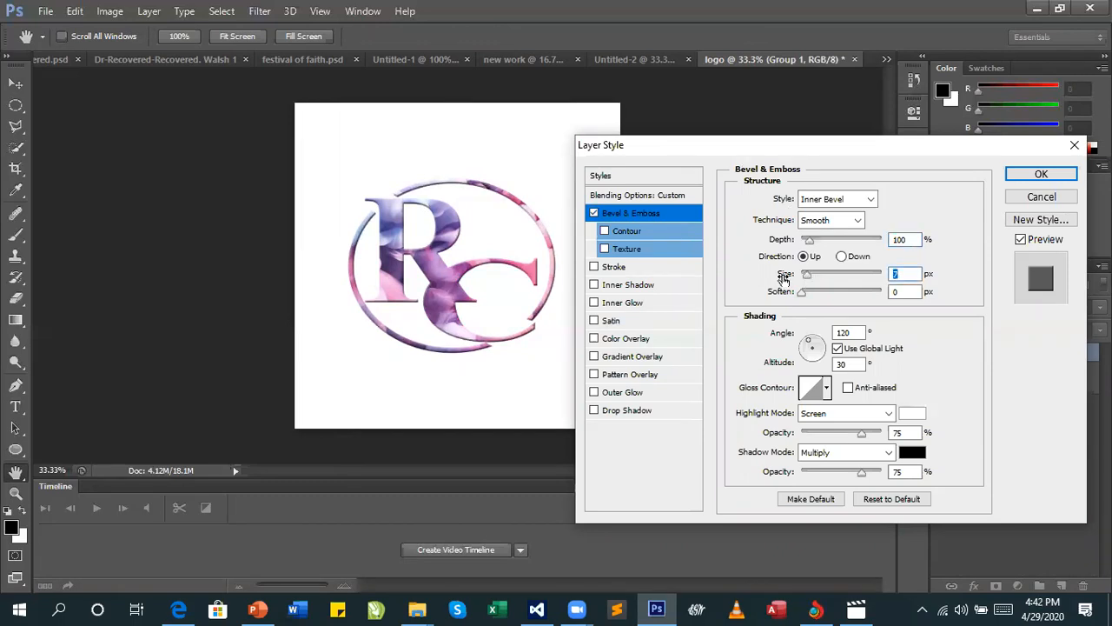
click(839, 206)
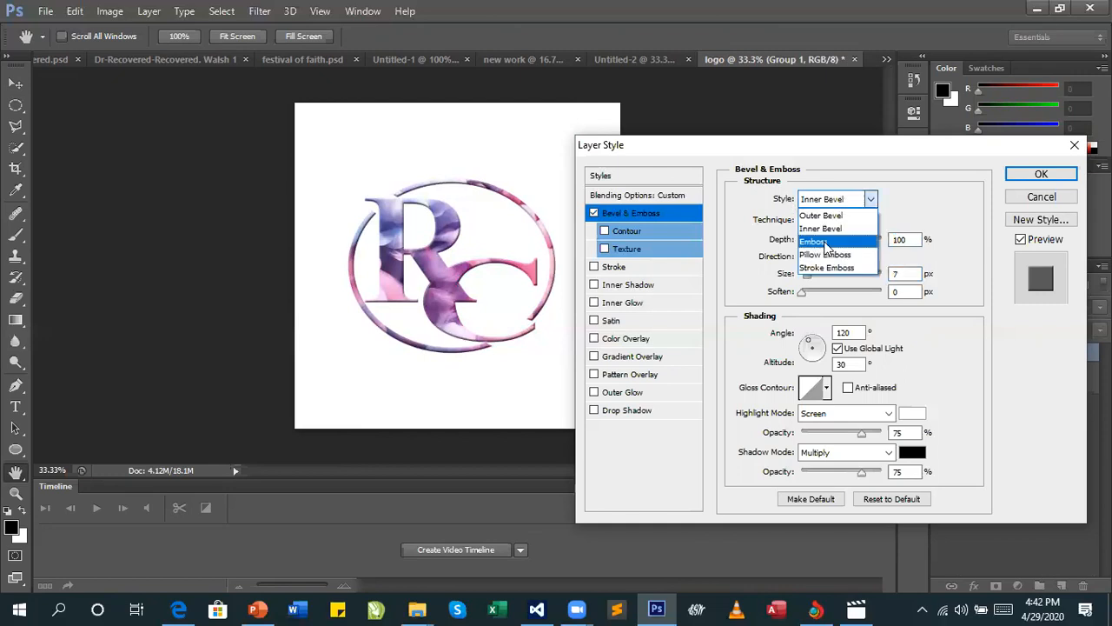
click(825, 242)
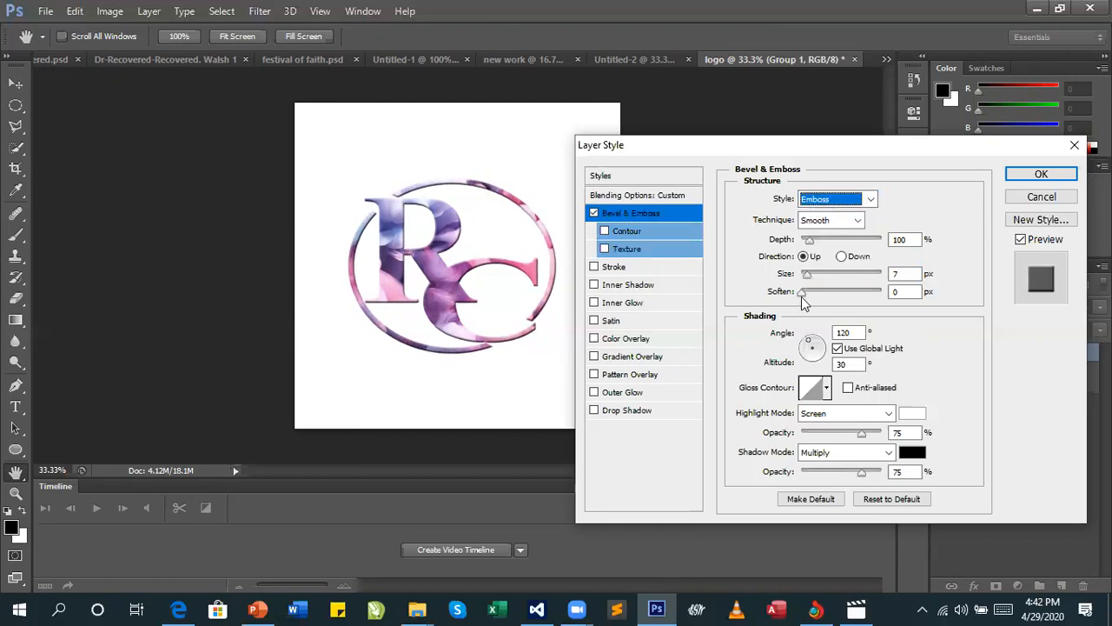
drag(808, 278, 814, 279)
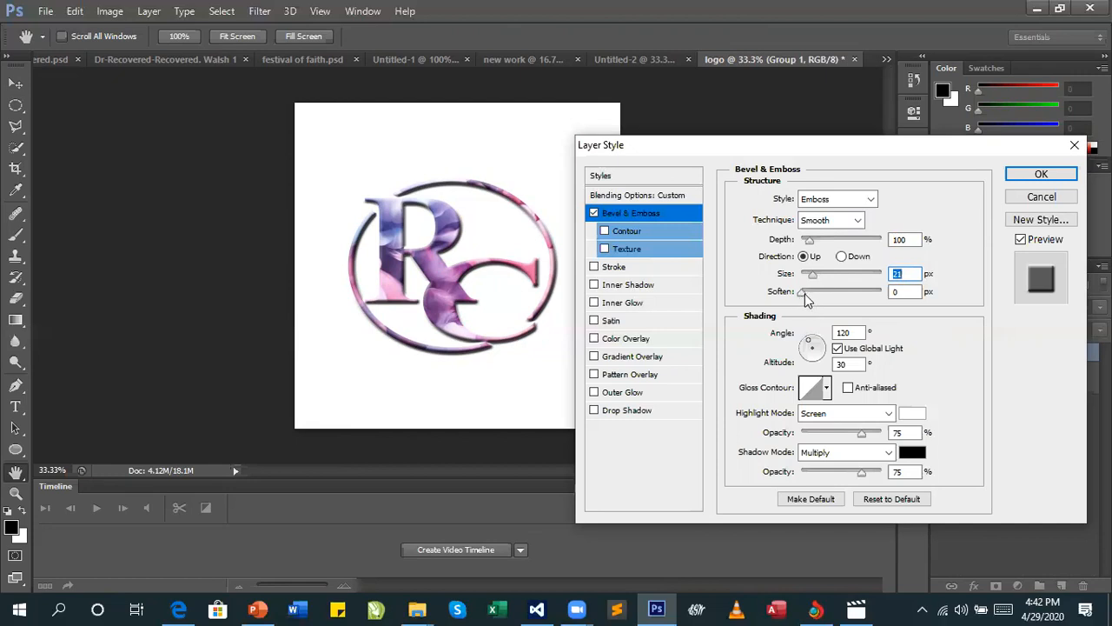
click(804, 293)
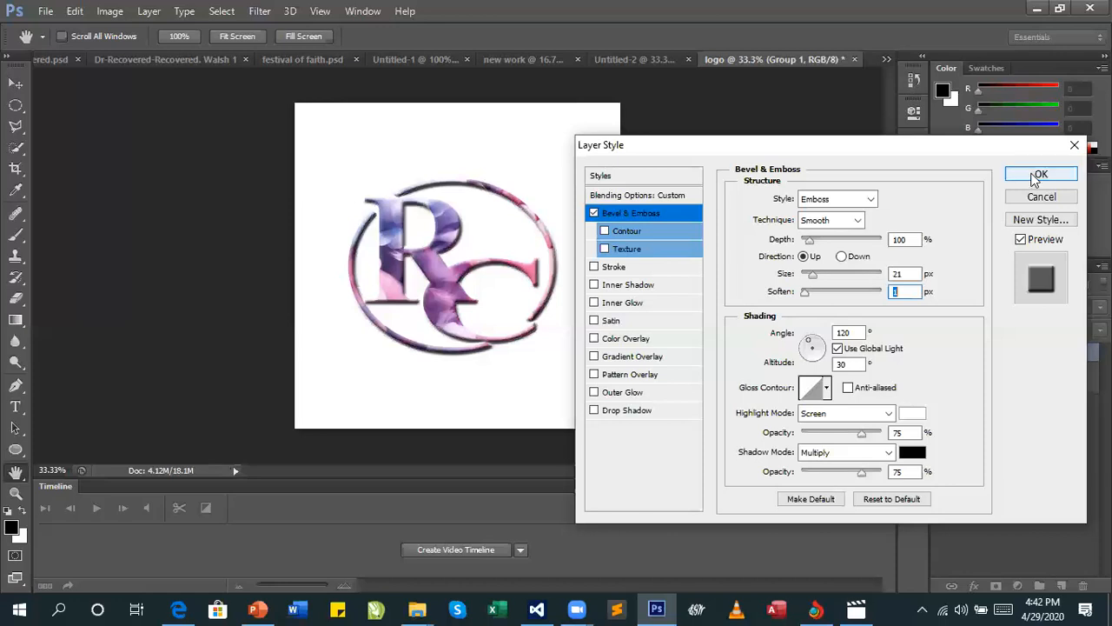
text(1)
key(Return)
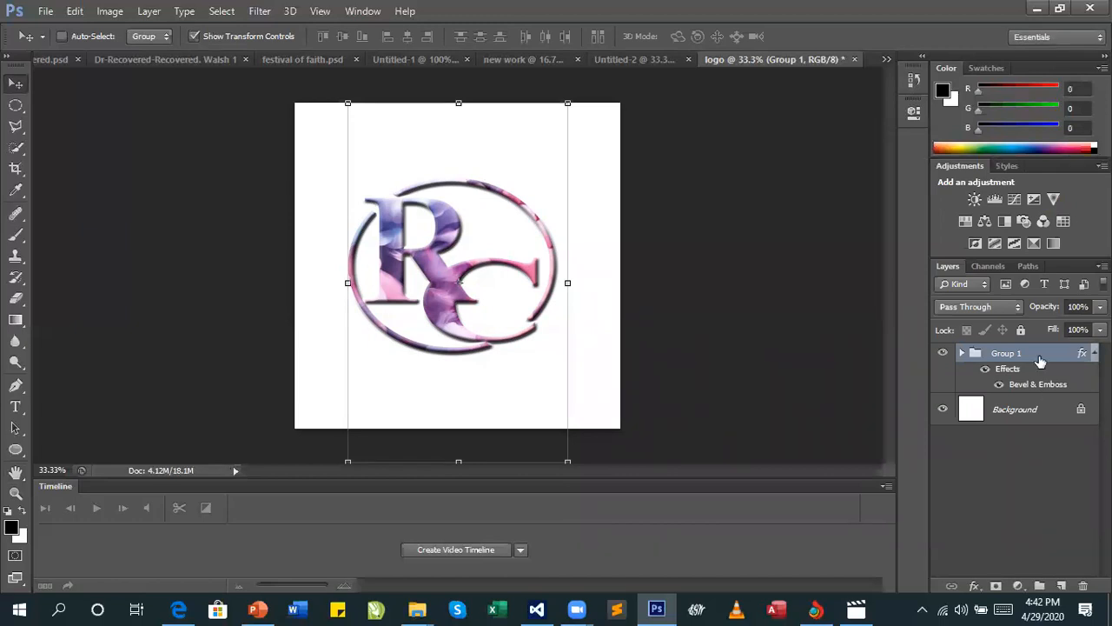
Expand Group 1, select the R text layer, and rasterize it for use with the Eraser tool
click(962, 354)
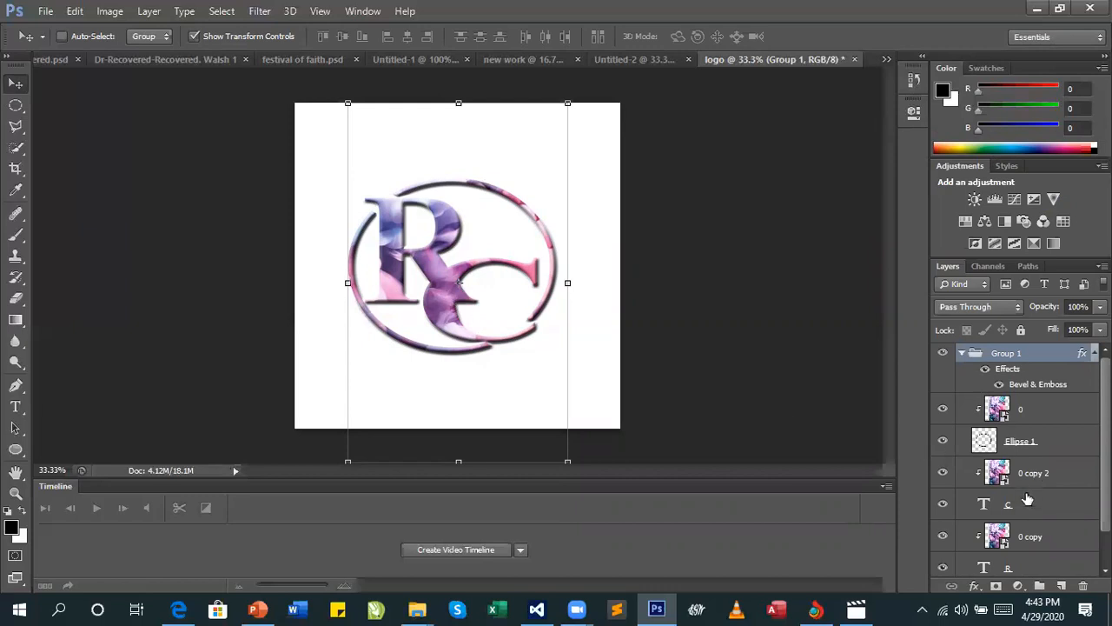
scroll(1026, 463, down, 1)
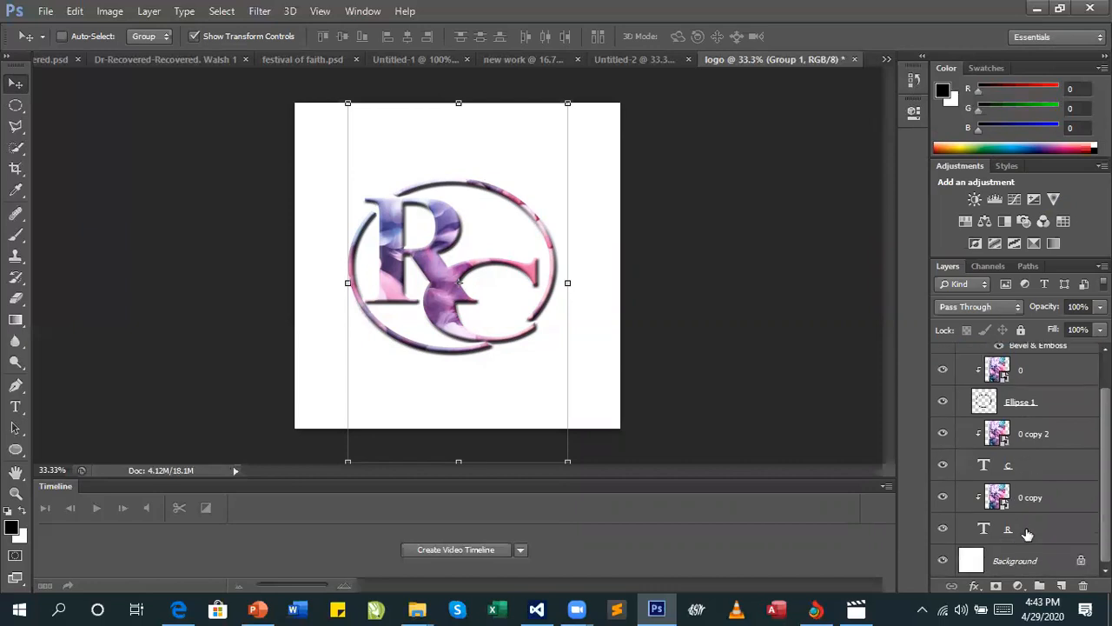
ctrl+click(425, 263)
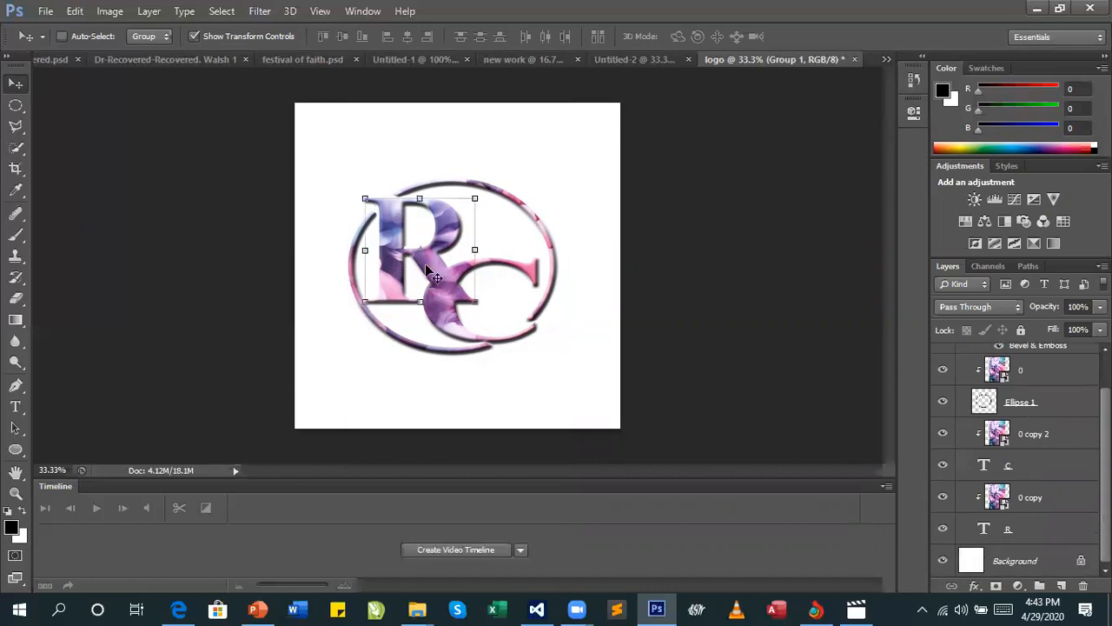
click(18, 303)
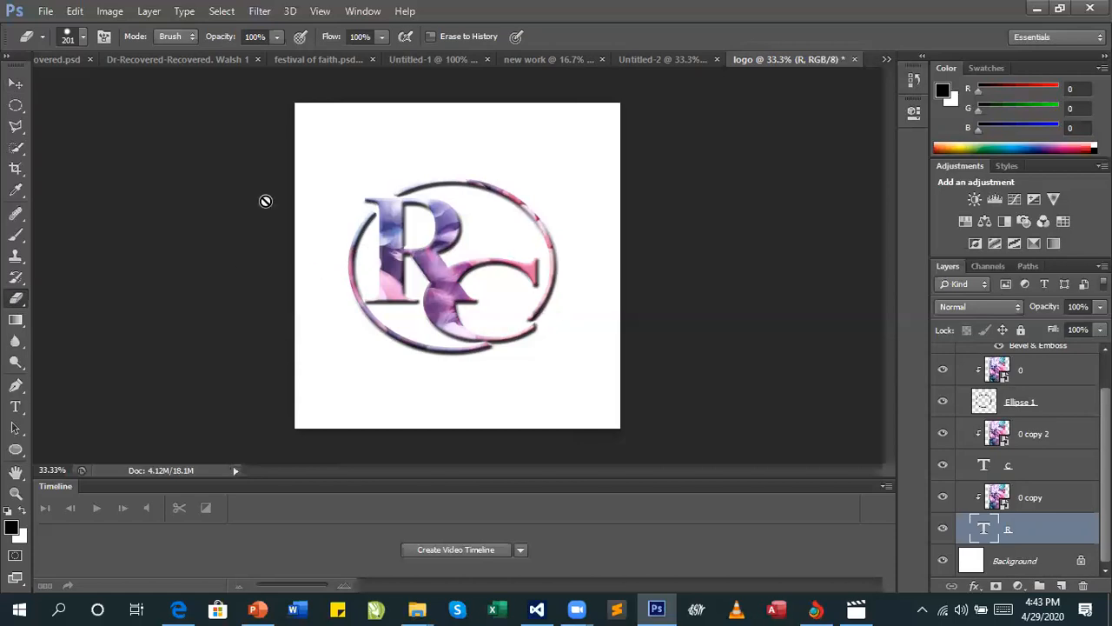
click(81, 37)
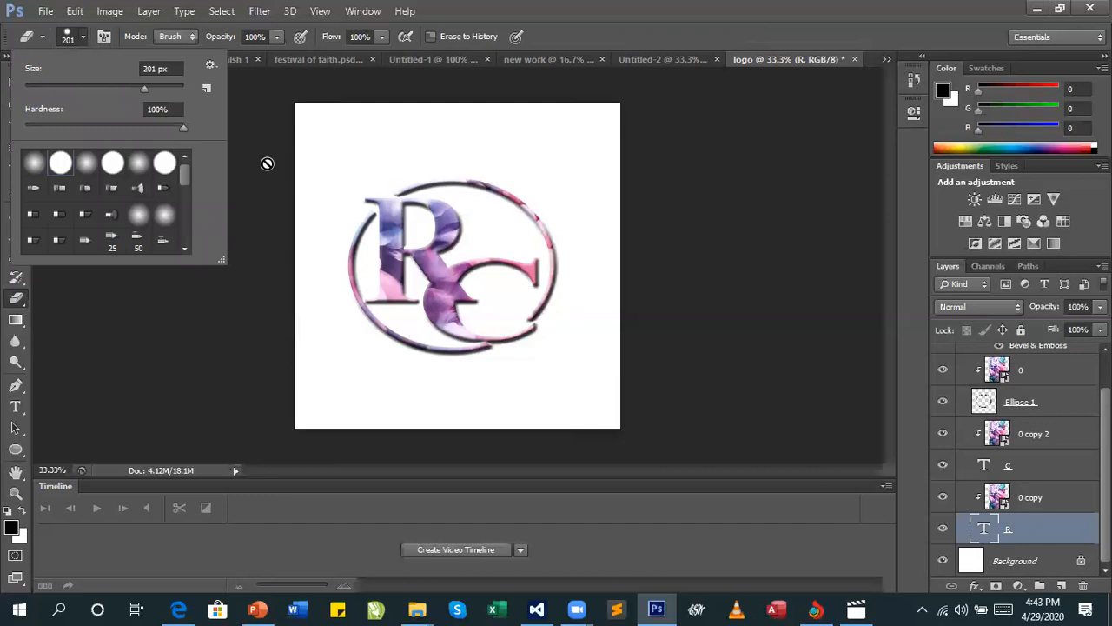
click(81, 35)
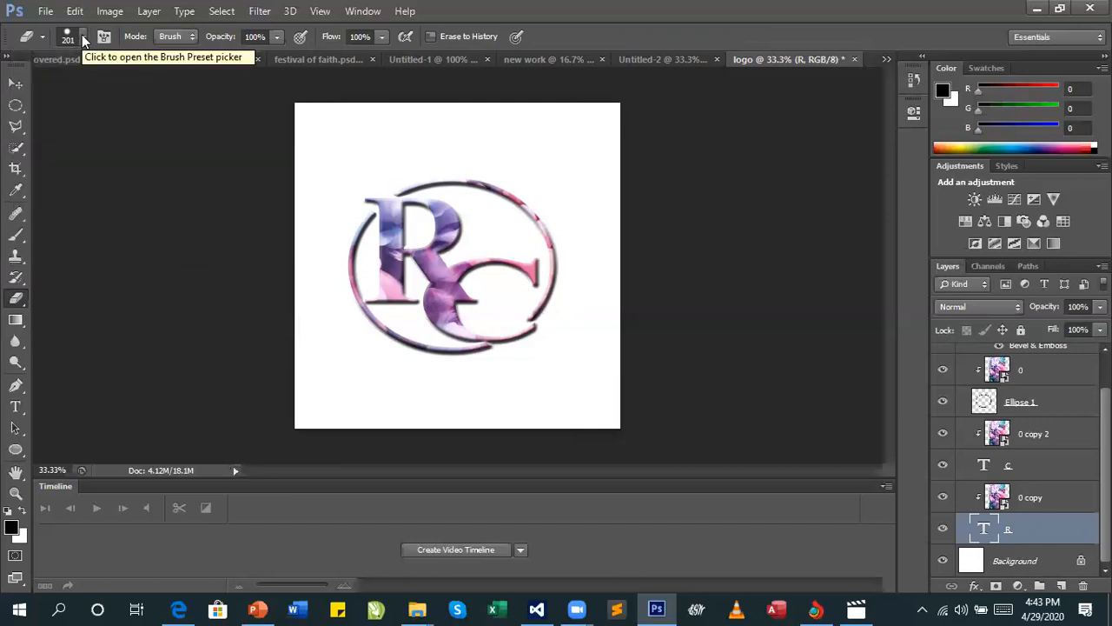
click(67, 37)
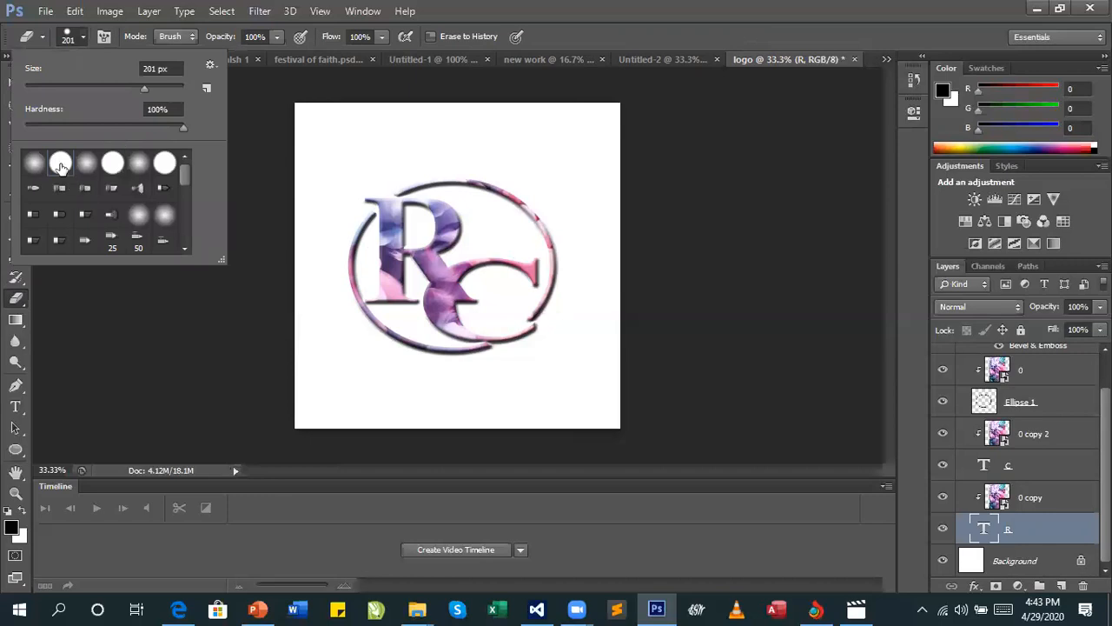
click(342, 180)
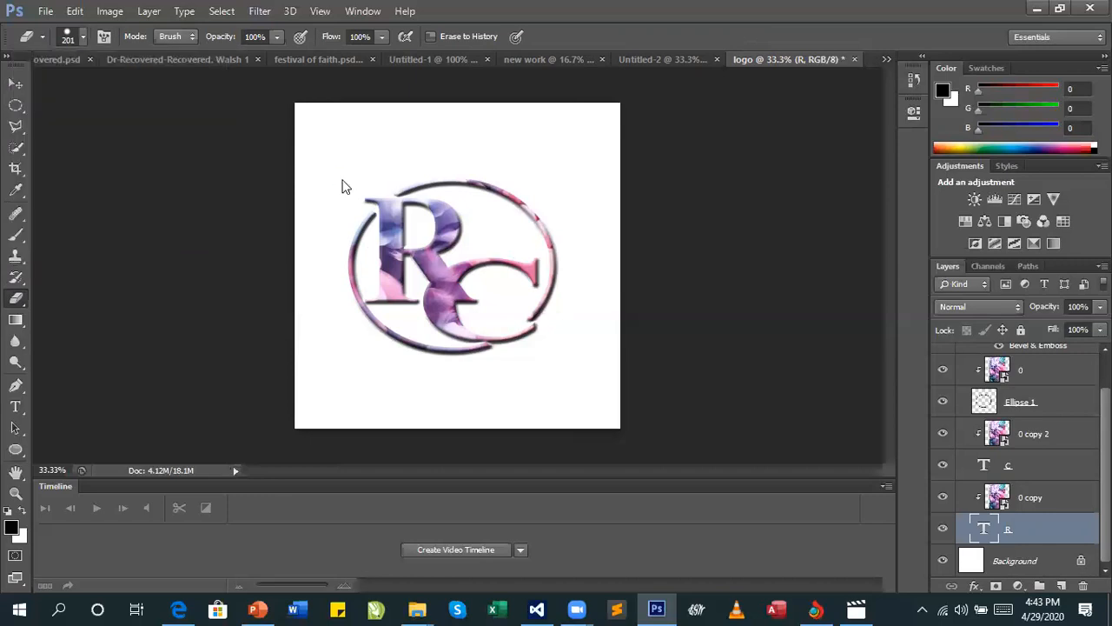
click(343, 181)
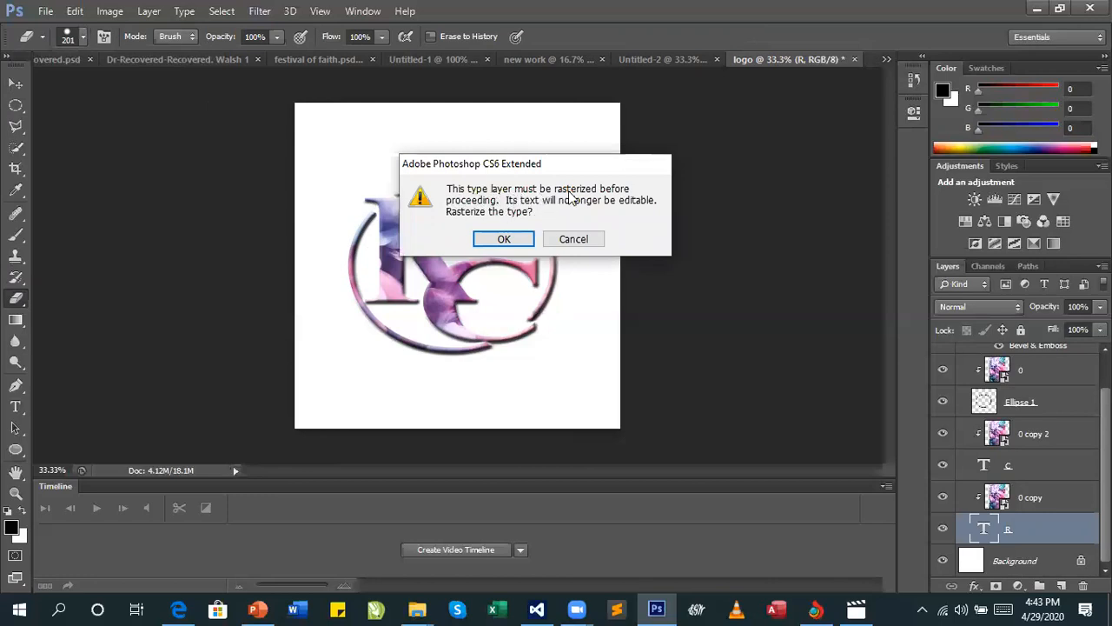
click(508, 239)
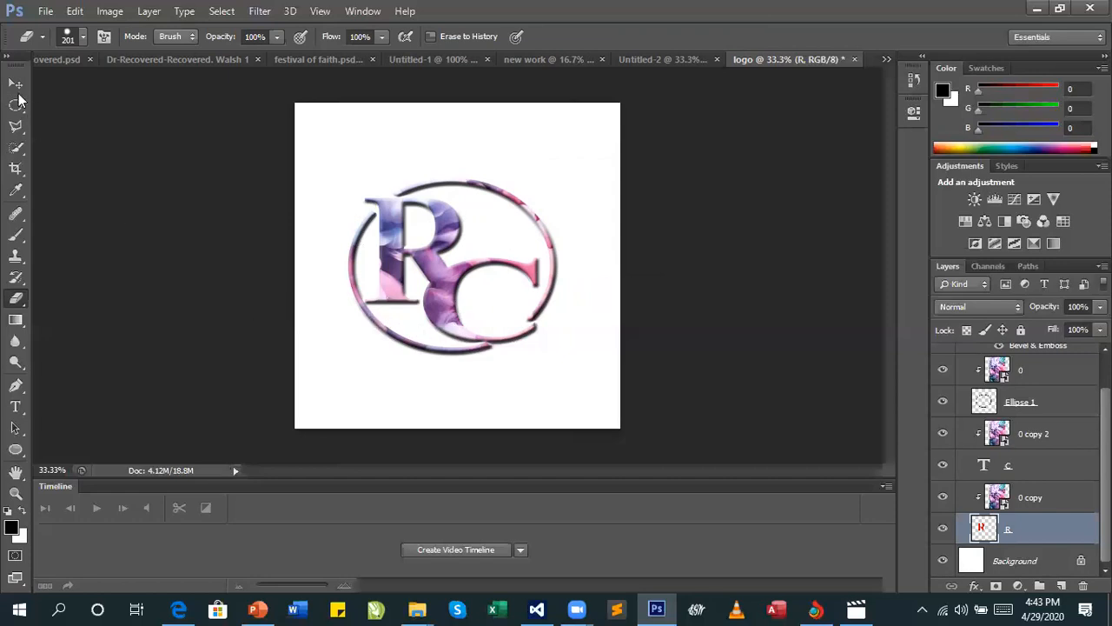
Select Group 1 and move the whole logo about 0.22 in left and 0.2 in up on the canvas
click(15, 85)
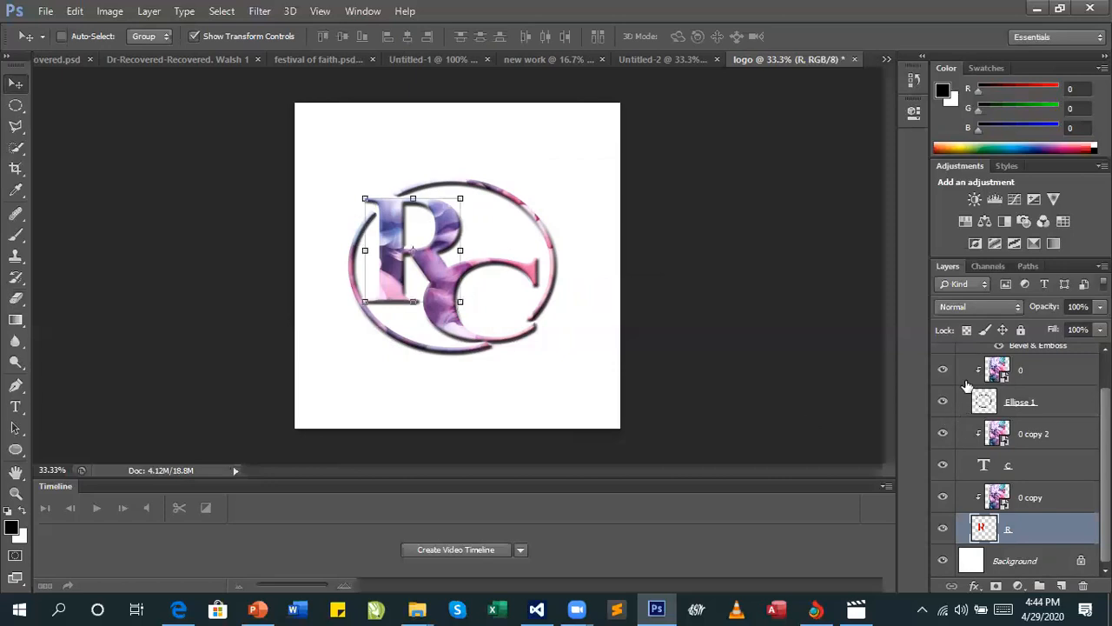
scroll(966, 389, up, 1)
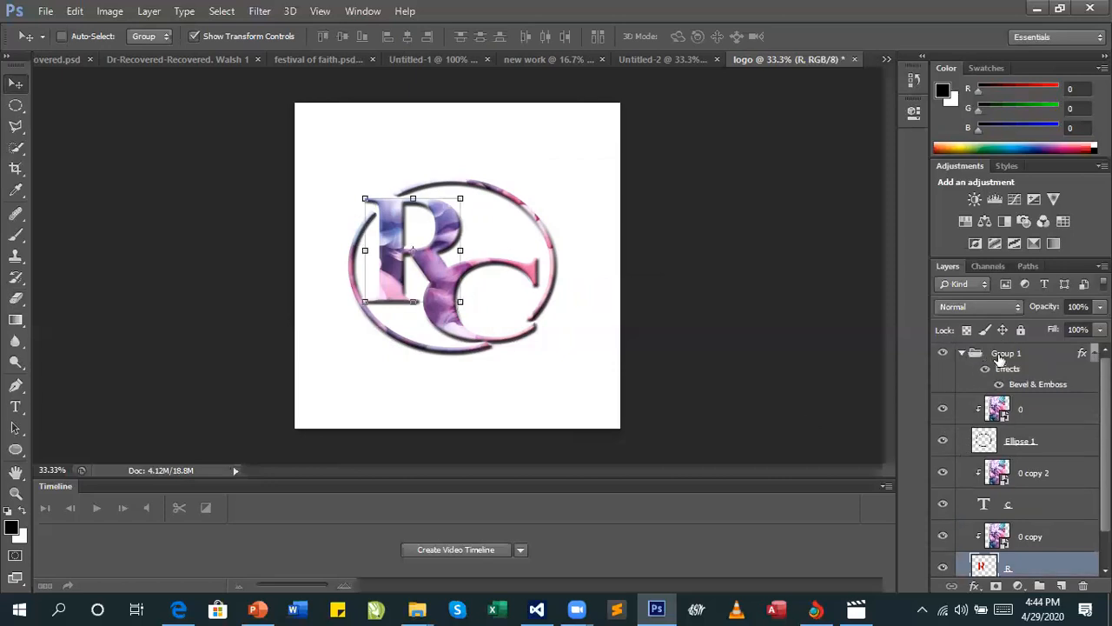
click(1001, 360)
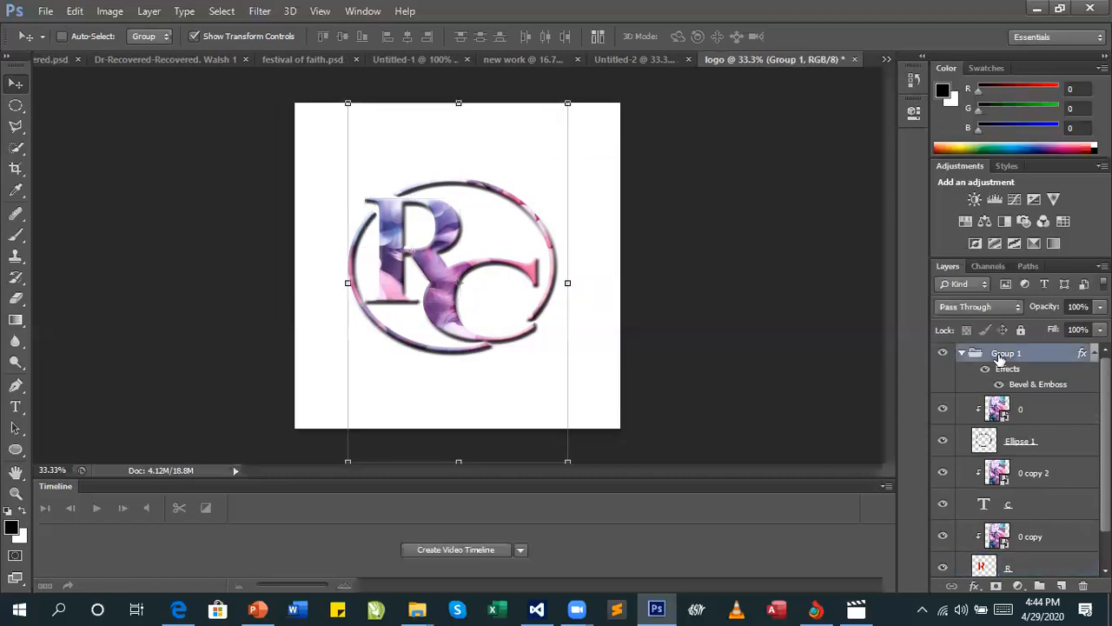
drag(487, 233, 477, 210)
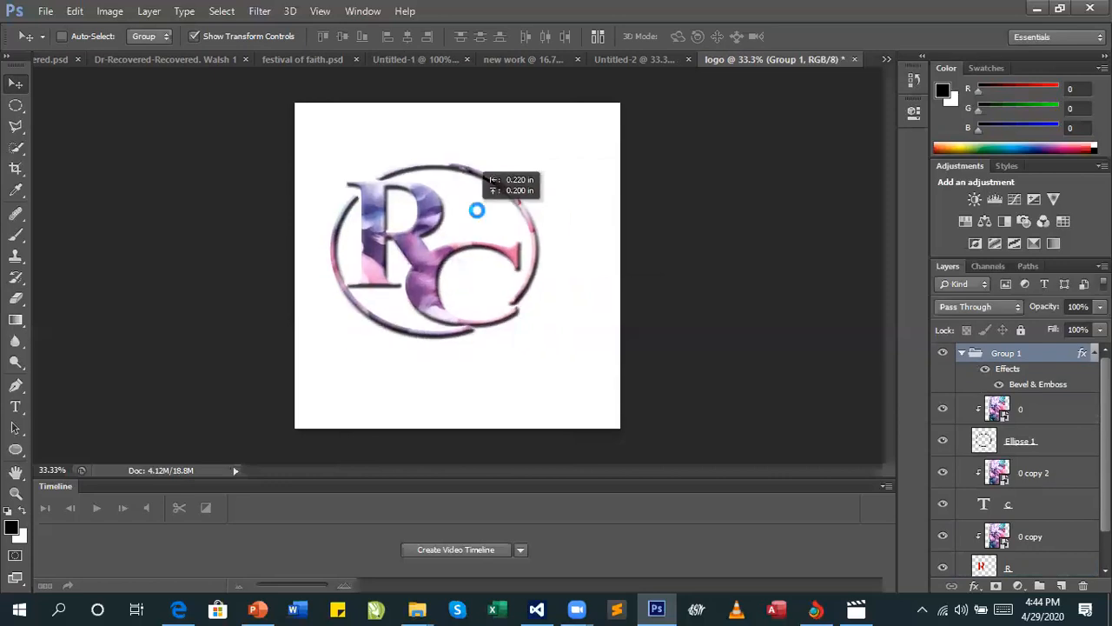
Merge Group 1 into a single layer and scale the merged logo to about 132%, centered at about X 609 px, Y 601.5 px
click(1028, 361)
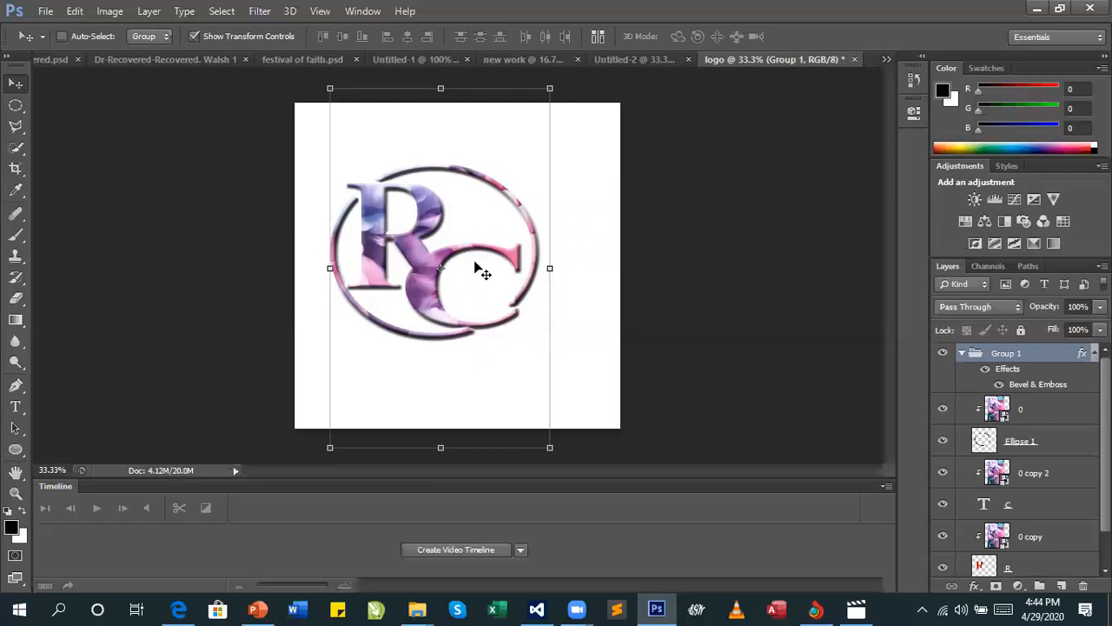
right_click(1040, 359)
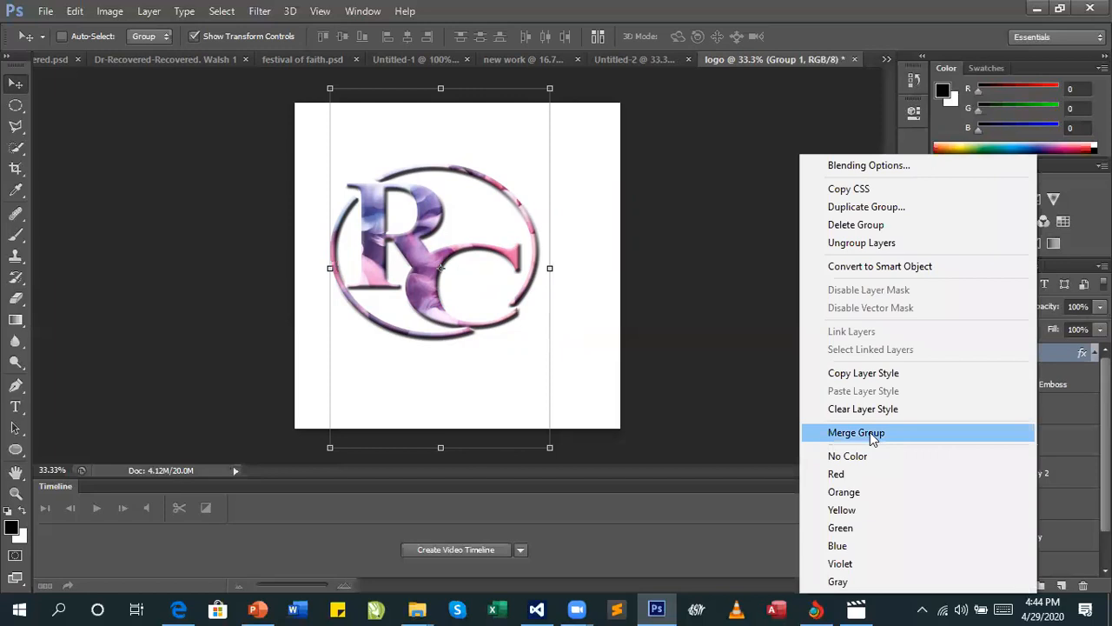
click(871, 437)
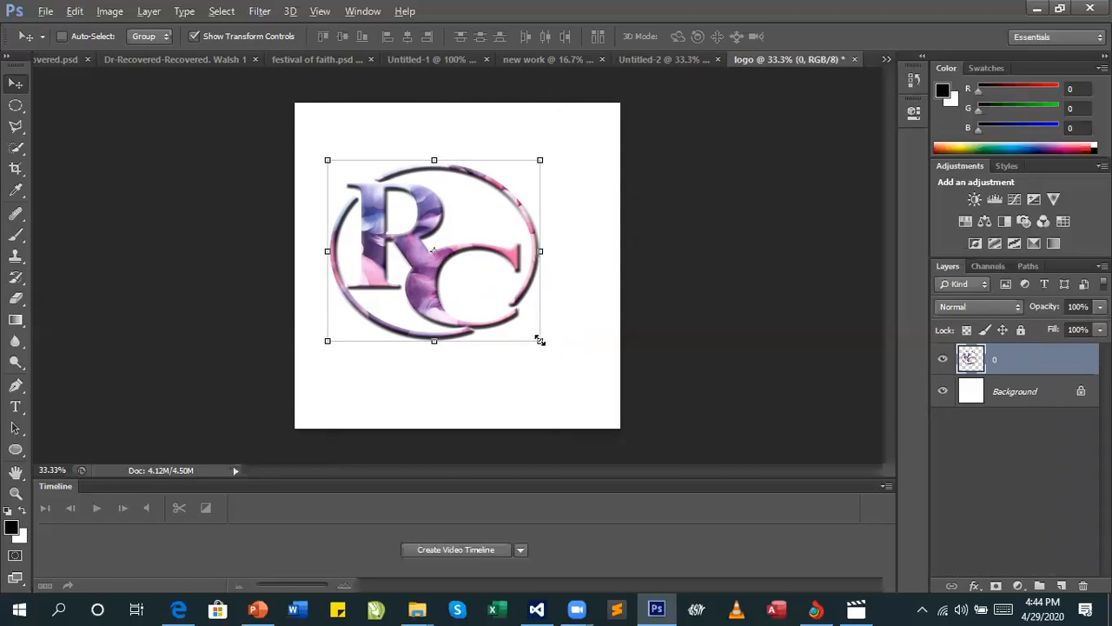
drag(555, 348, 588, 376)
drag(461, 295, 491, 291)
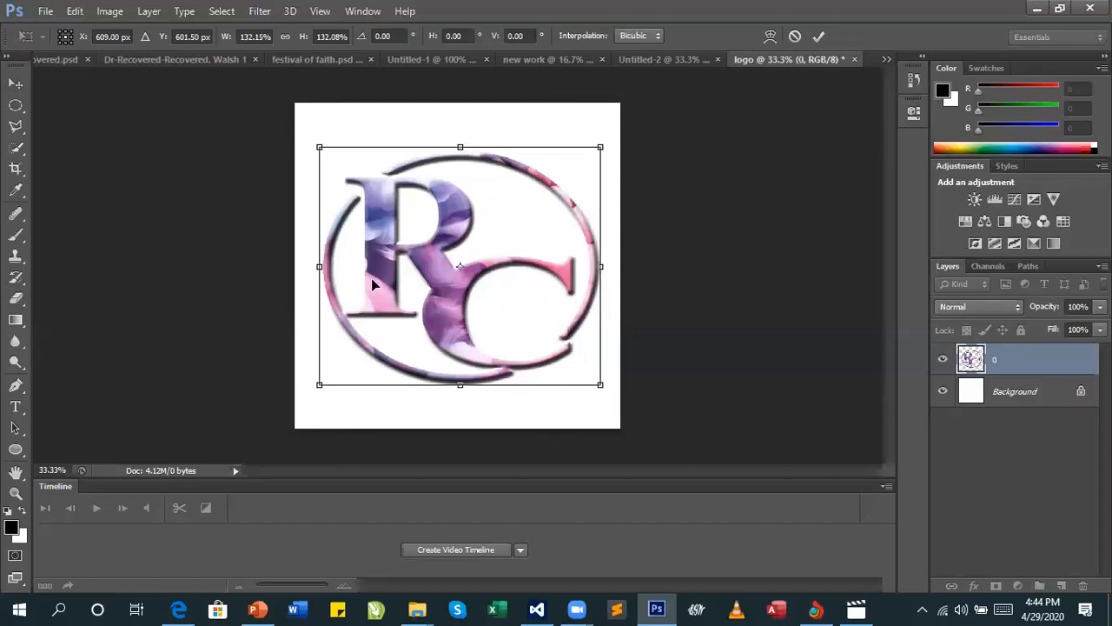
Apply the pending transformation and set up a Save As to the Desktop in JPEG format
click(46, 12)
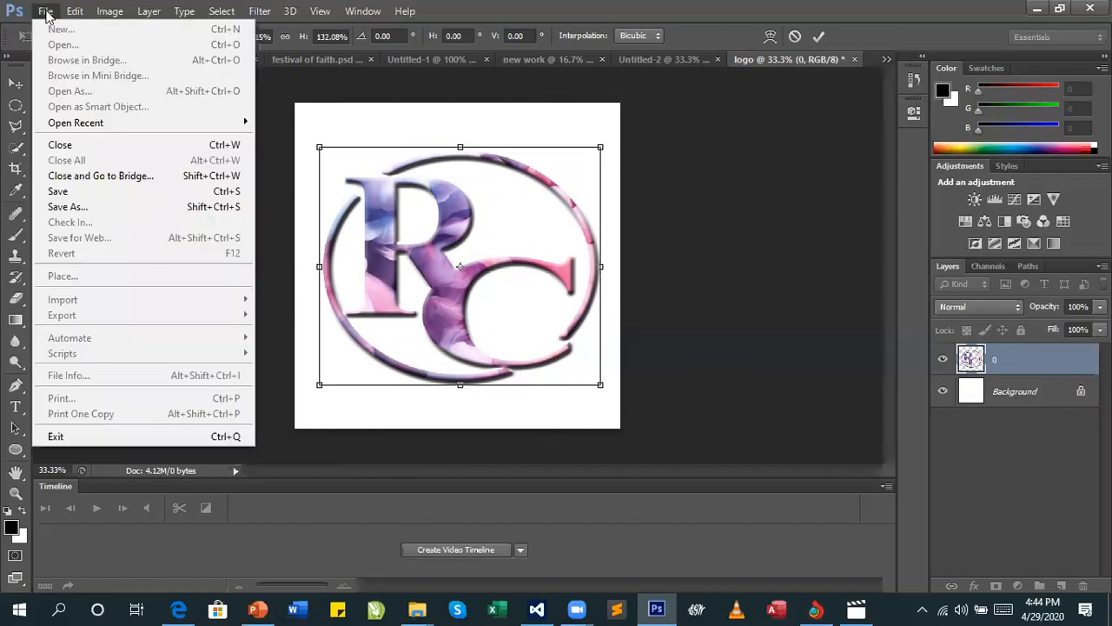
click(78, 211)
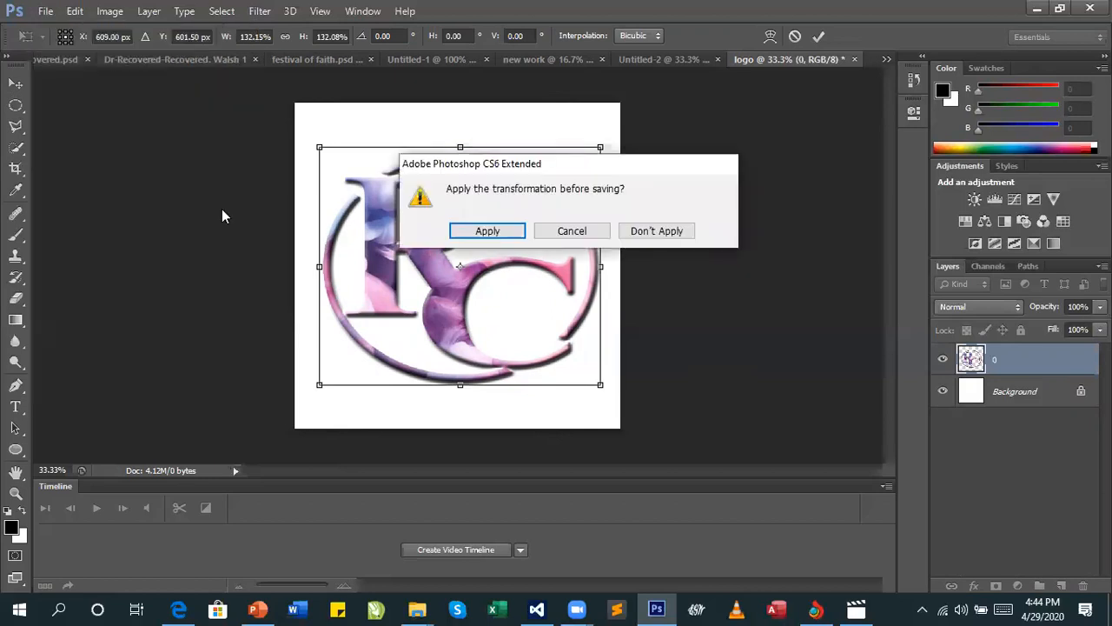
click(461, 232)
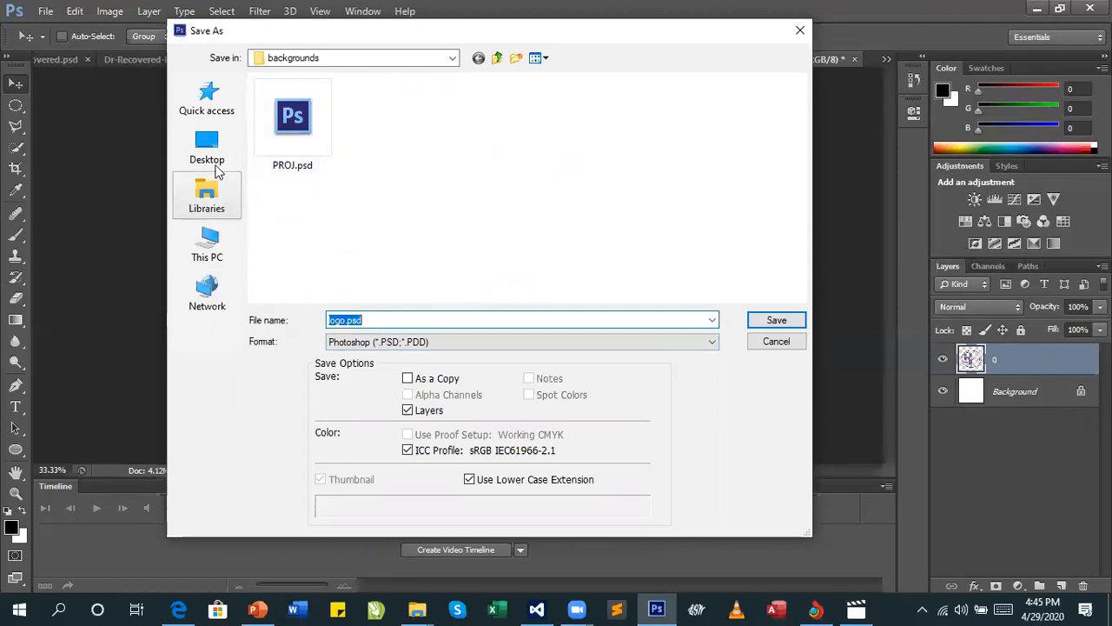
click(214, 157)
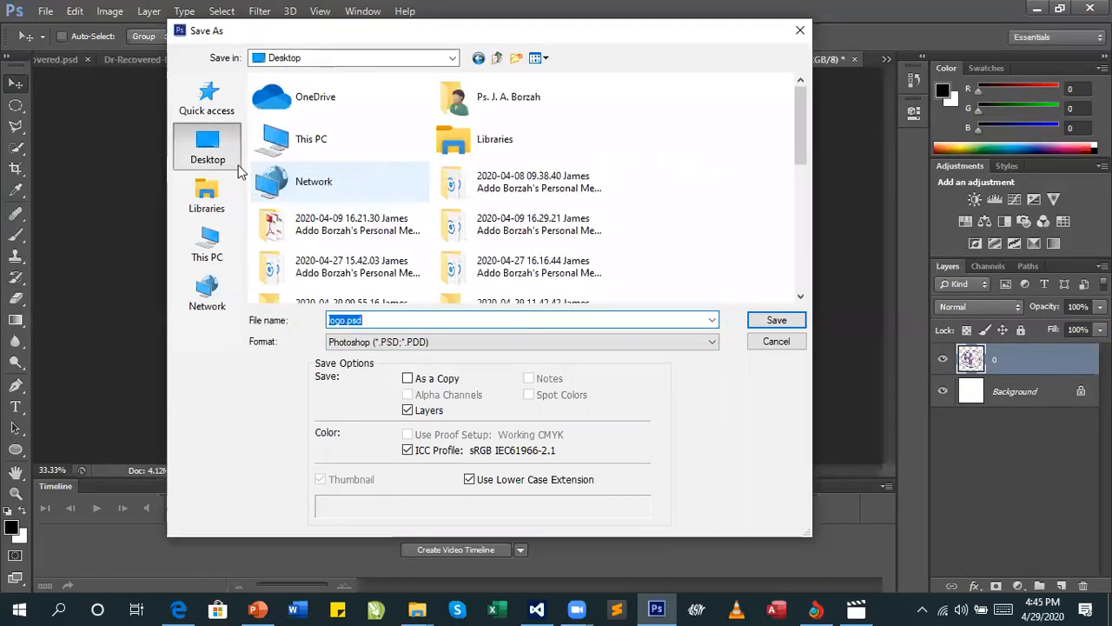
click(370, 322)
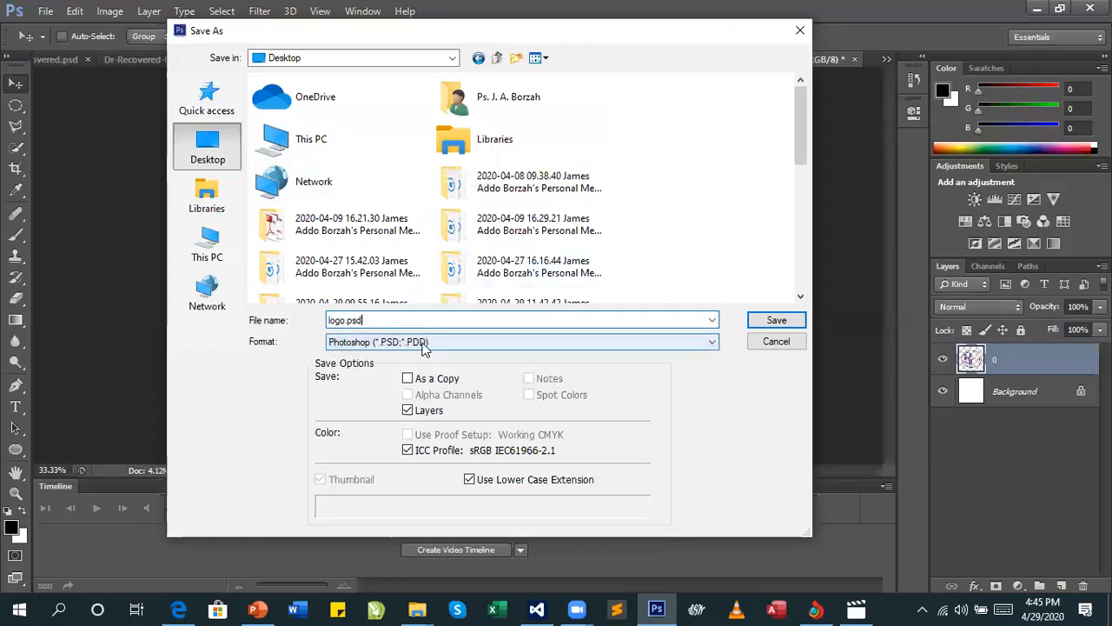
click(443, 341)
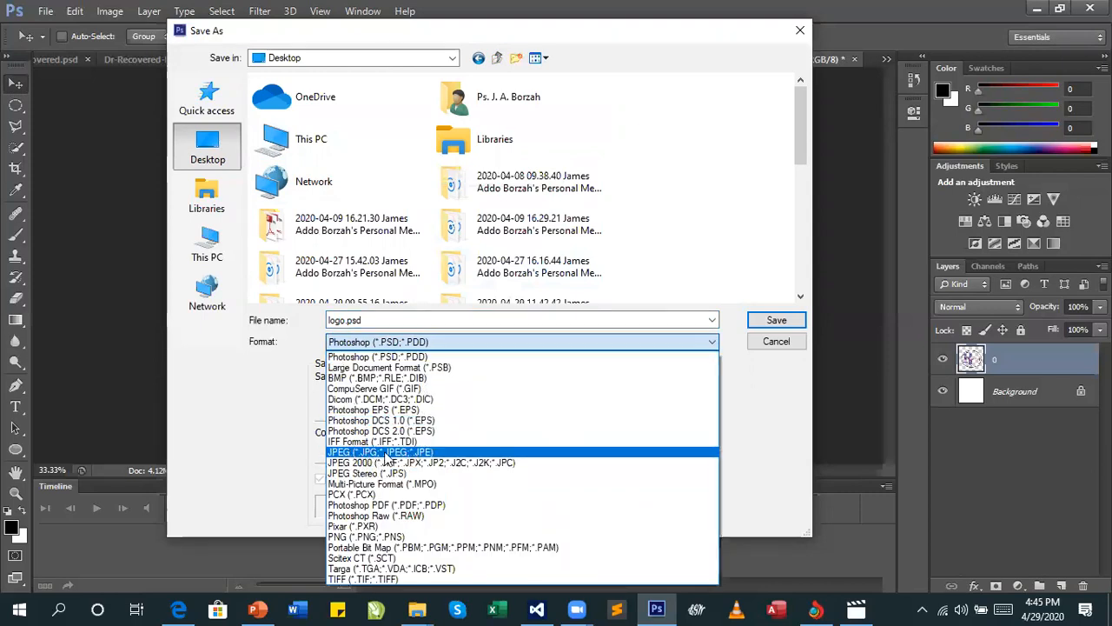
click(405, 452)
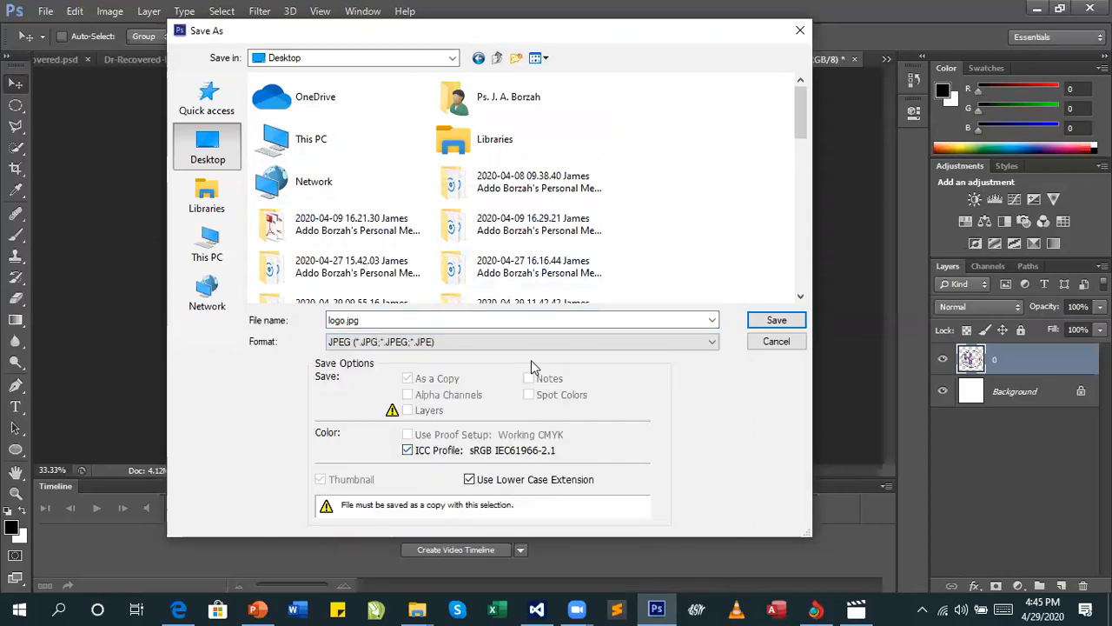
Name the JPEG file LOGO 123 and save it at Maximum quality 12 with the Baseline ("Standard") option
triple_click(361, 320)
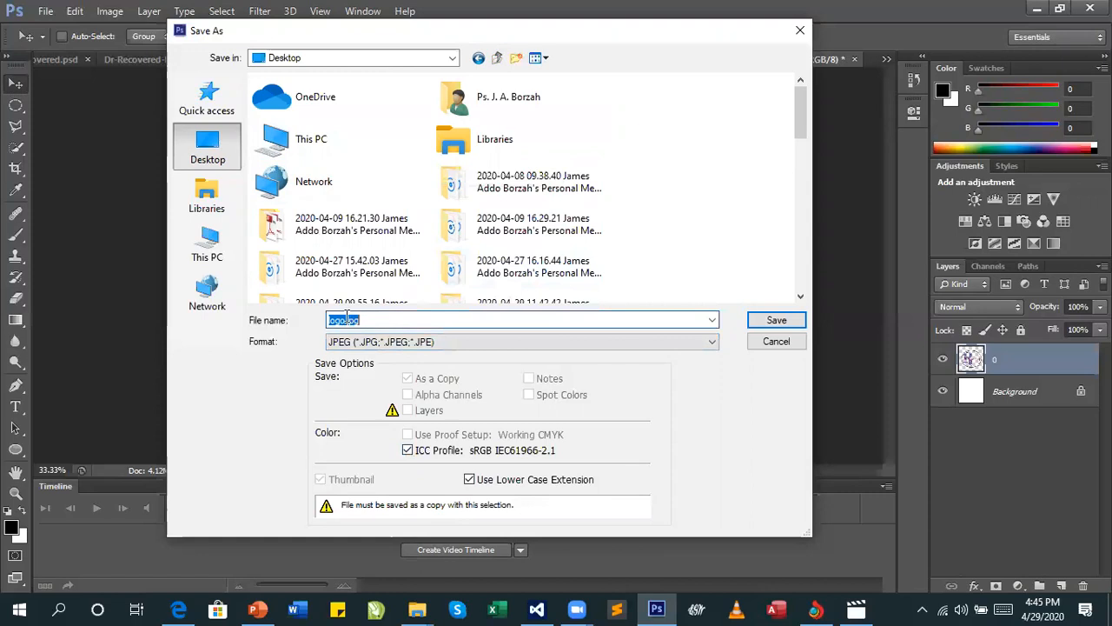
text(123)
key(BackSpace)
key(BackSpace)
key(BackSpace)
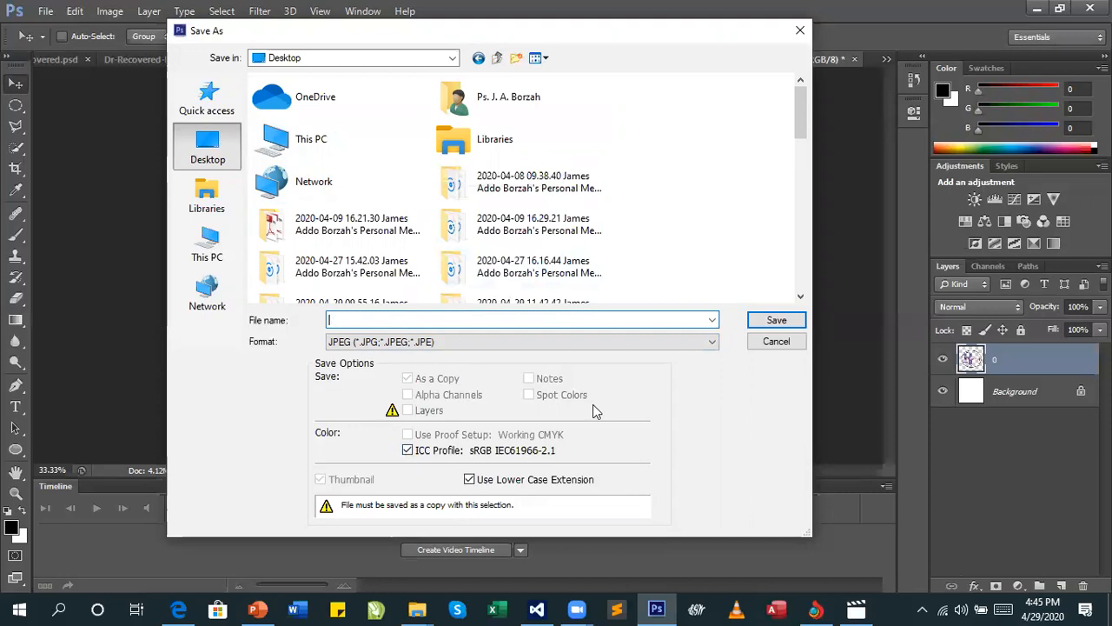
text(LOGO)
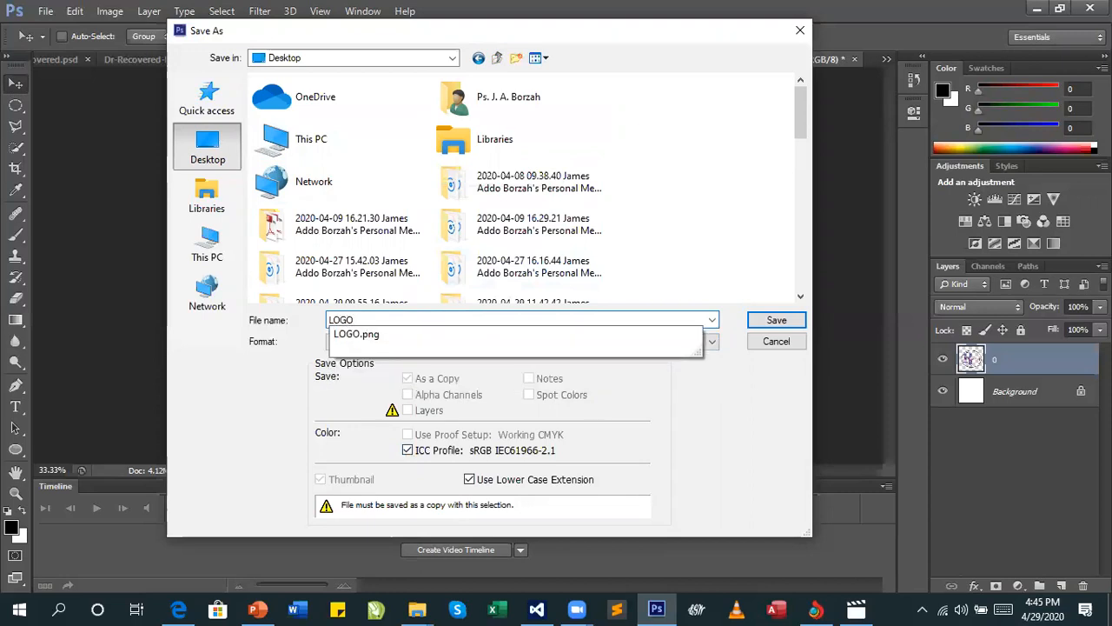
text( 123)
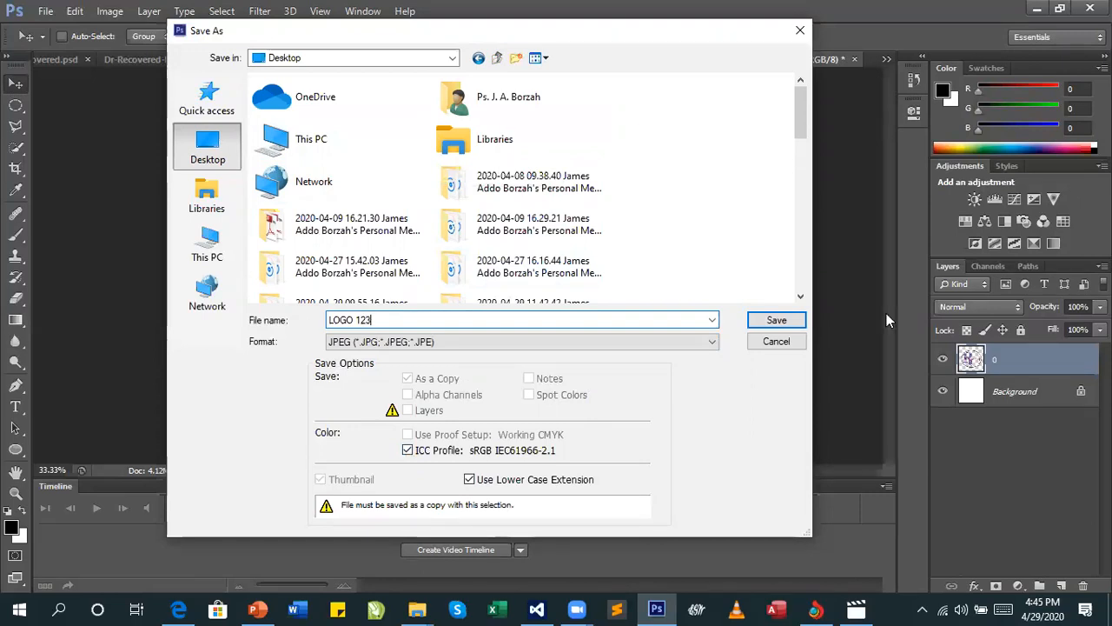
click(777, 320)
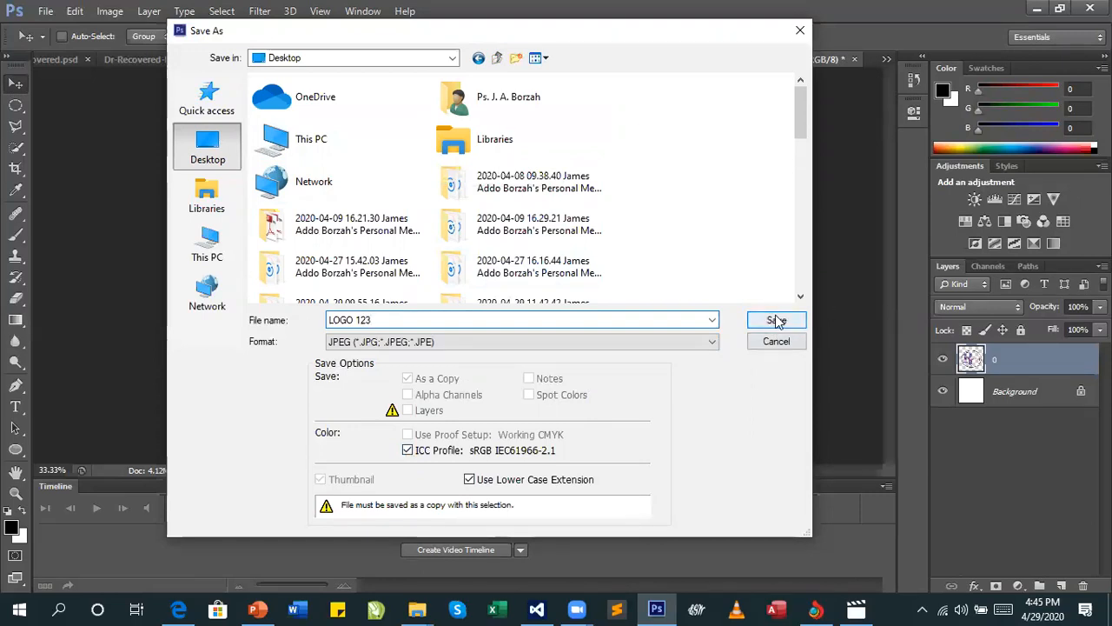
click(777, 321)
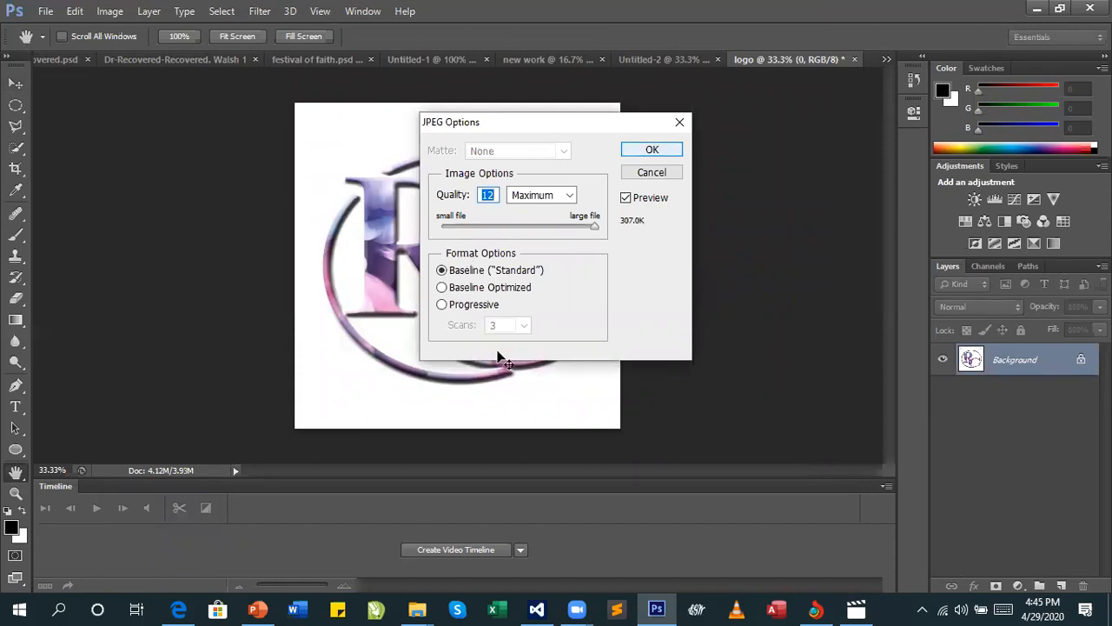
key(Return)
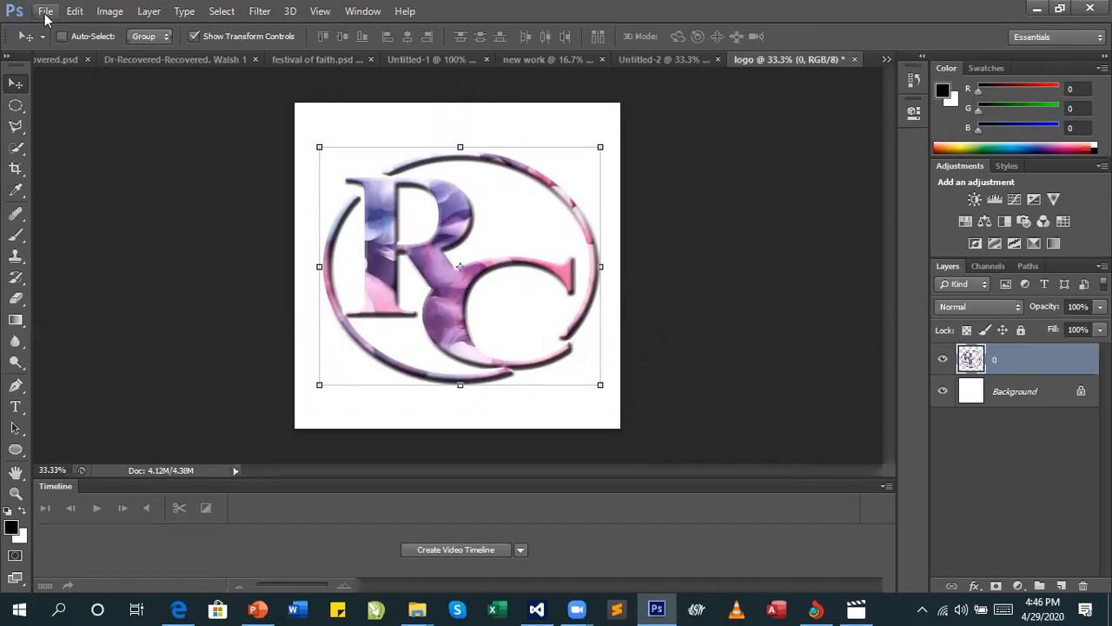
click(45, 14)
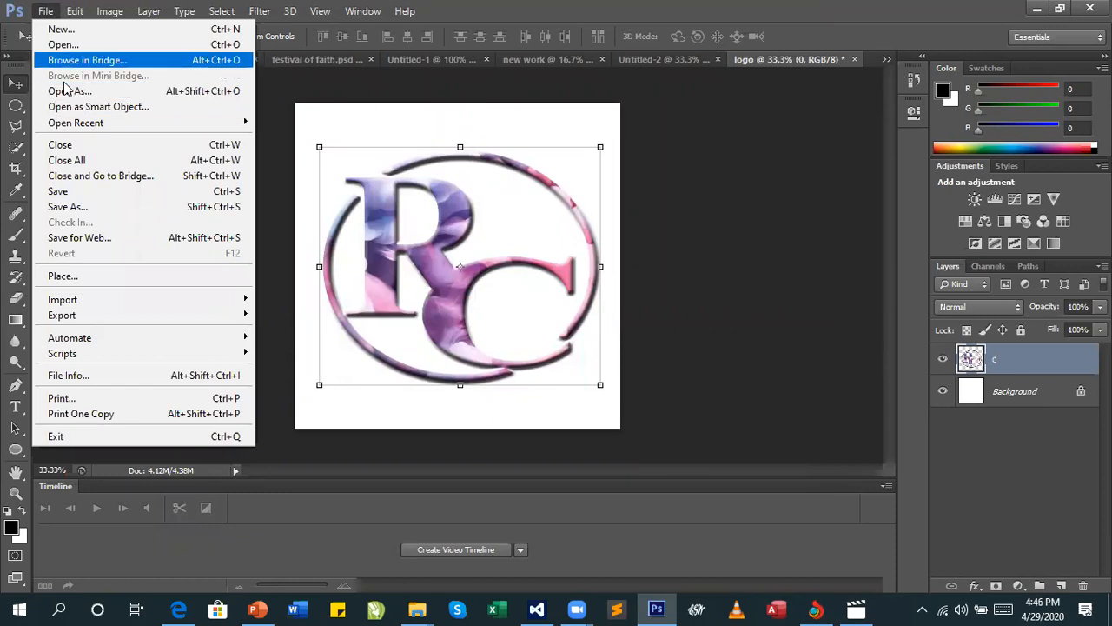
click(102, 213)
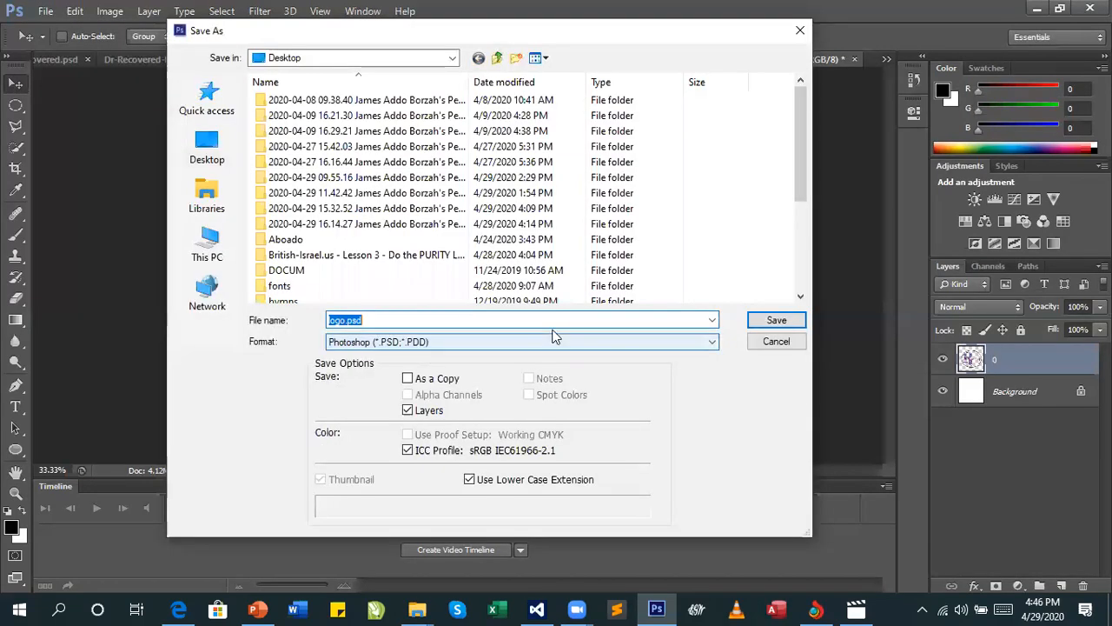
click(776, 341)
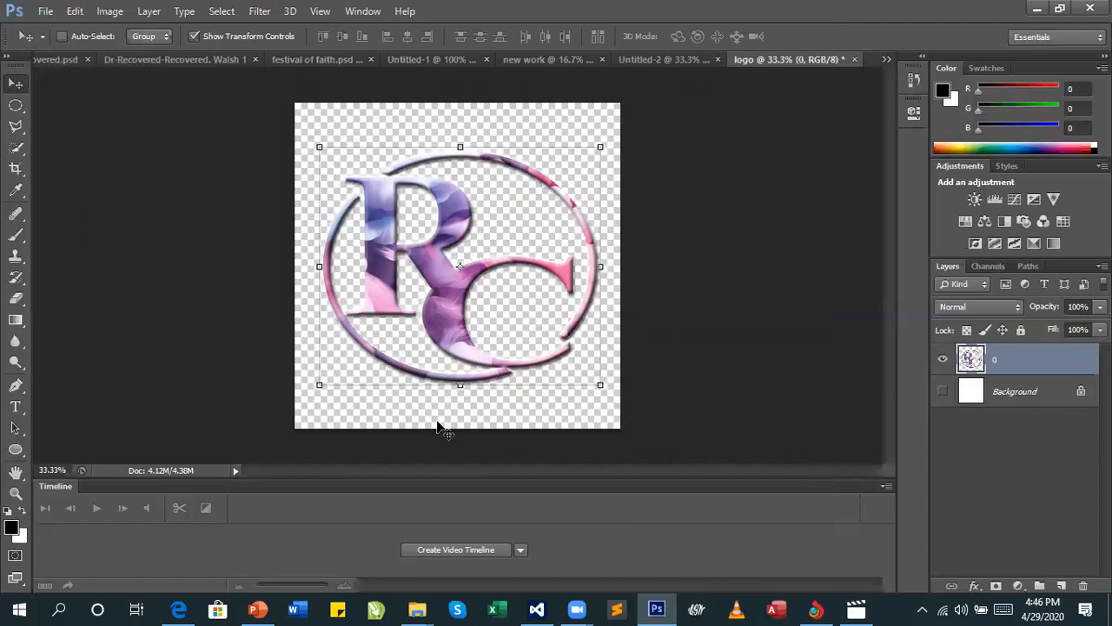
Shift the logo slightly up and left on the transparent canvas, and set up a Save As in PNG format
drag(435, 321, 452, 286)
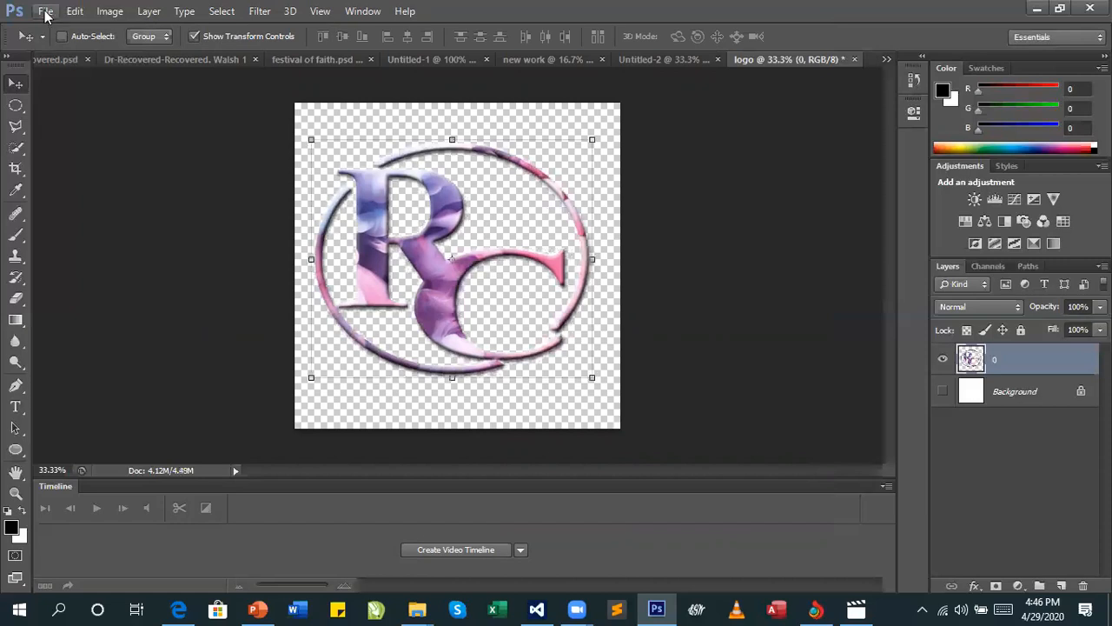
click(45, 13)
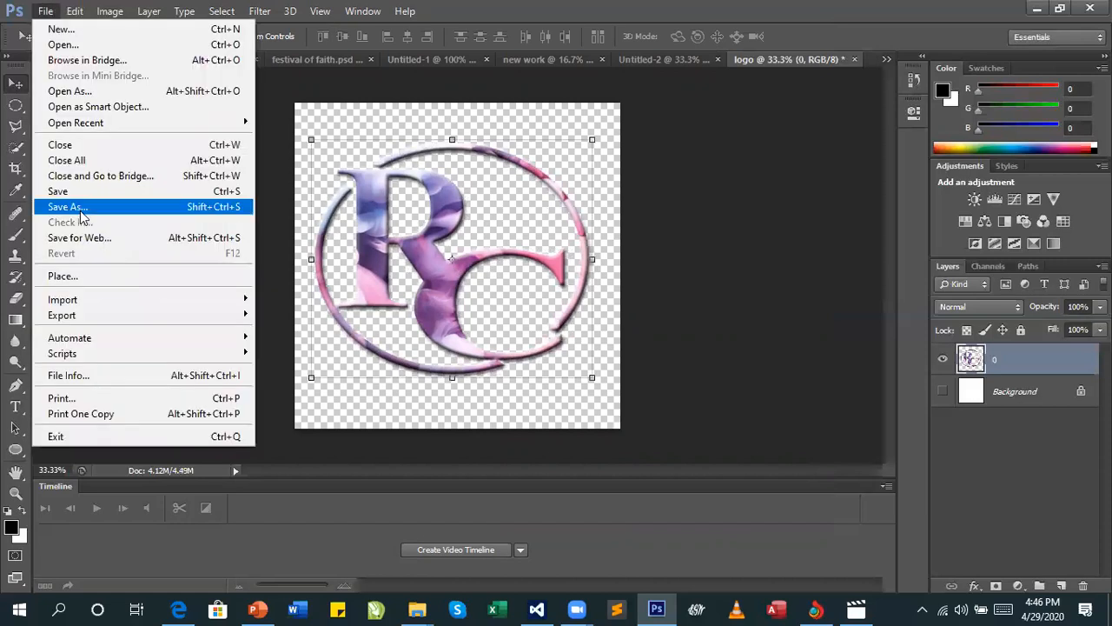
click(79, 208)
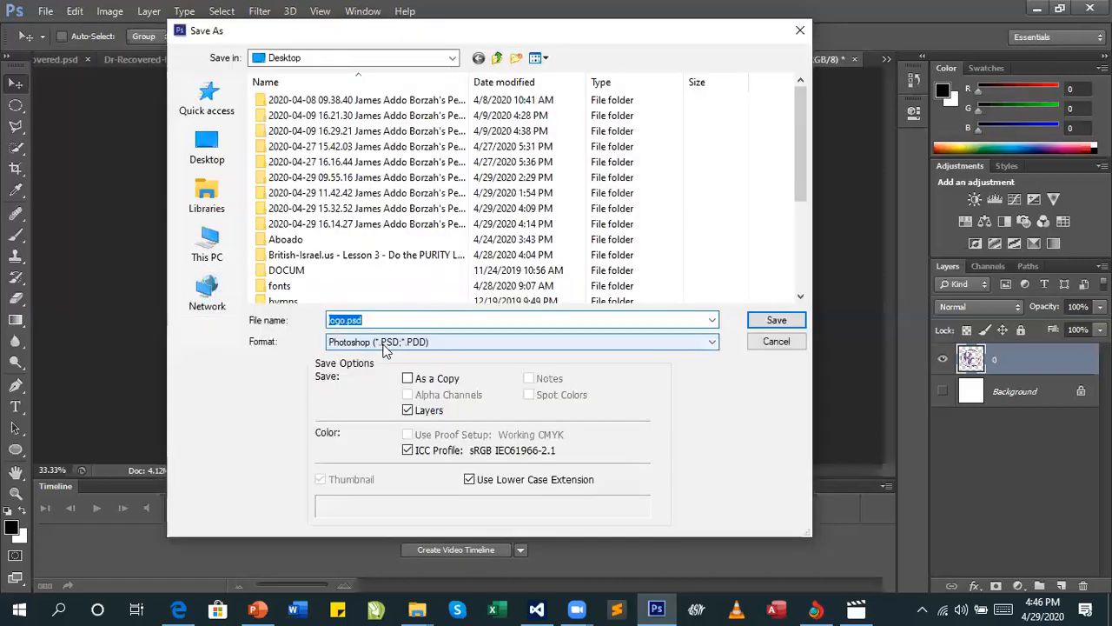
click(385, 344)
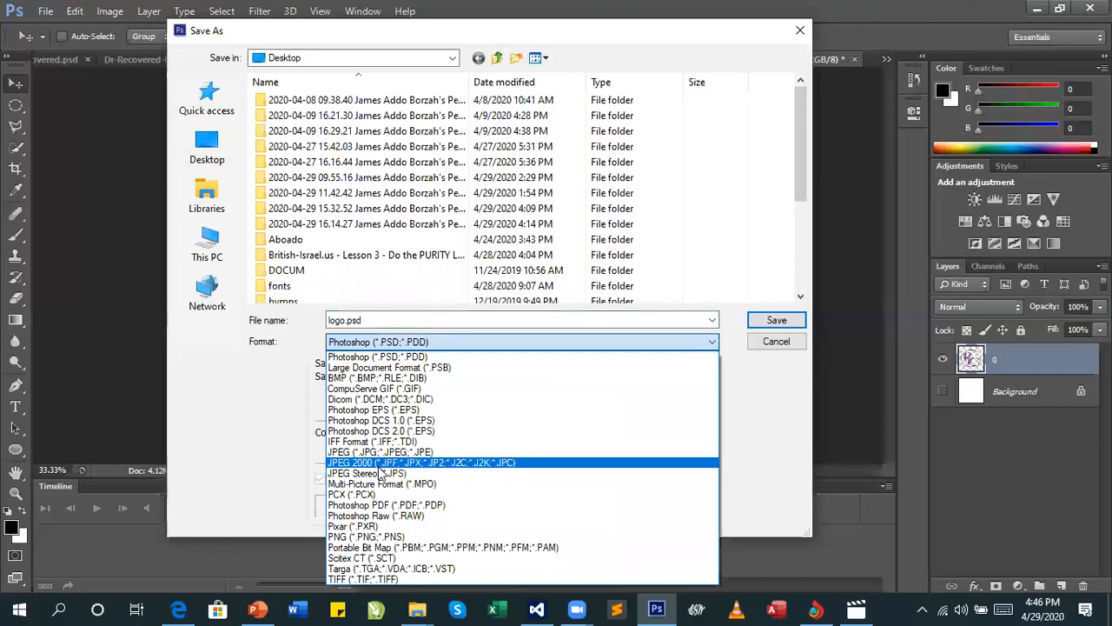
click(384, 537)
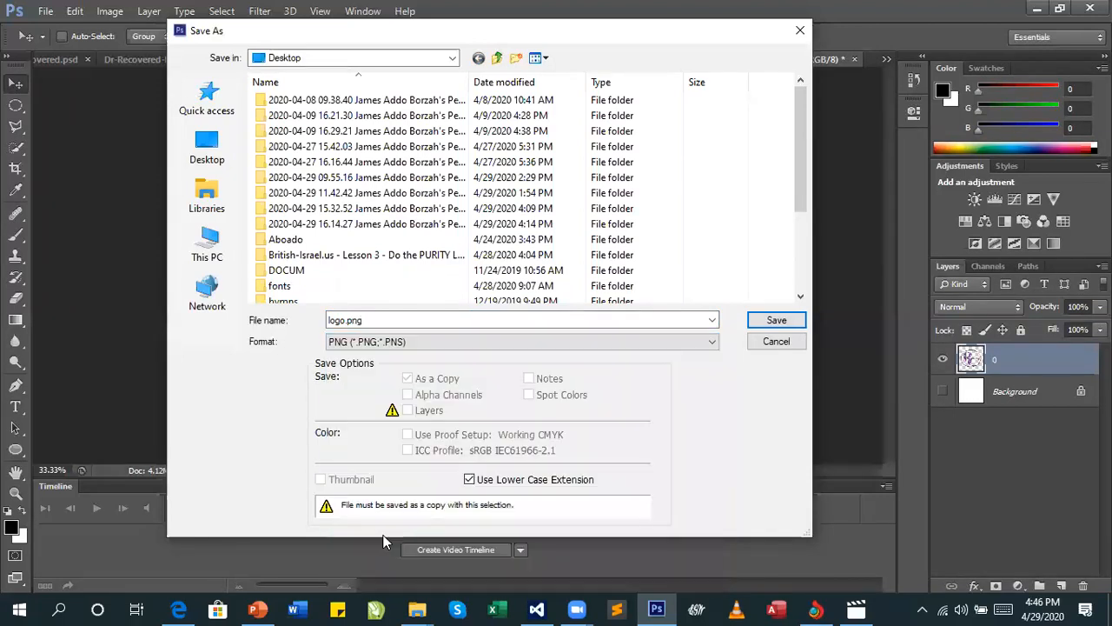
Name the PNG file LOGO1234 and save it to the Desktop with Smallest / Slow compression and no interlacing
double_click(368, 319)
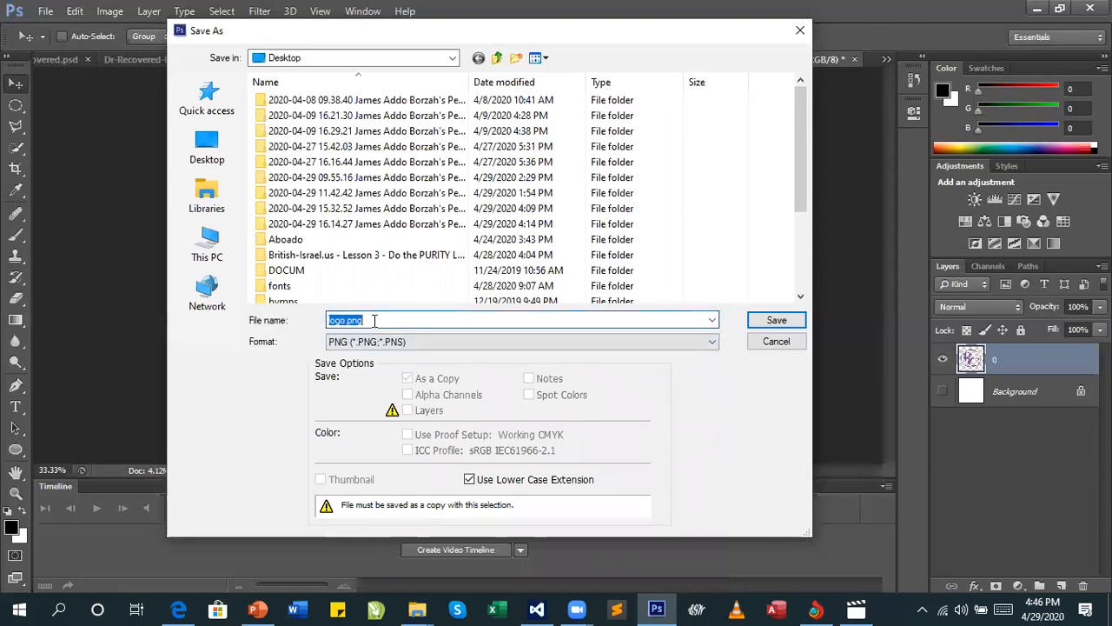
text(LO)
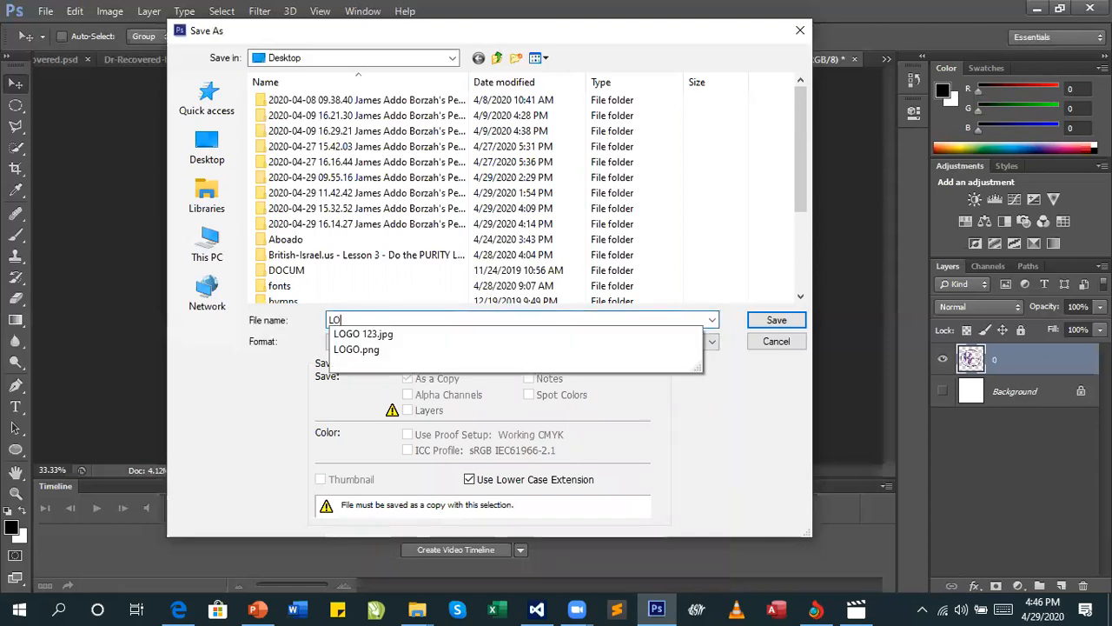
text(GO1)
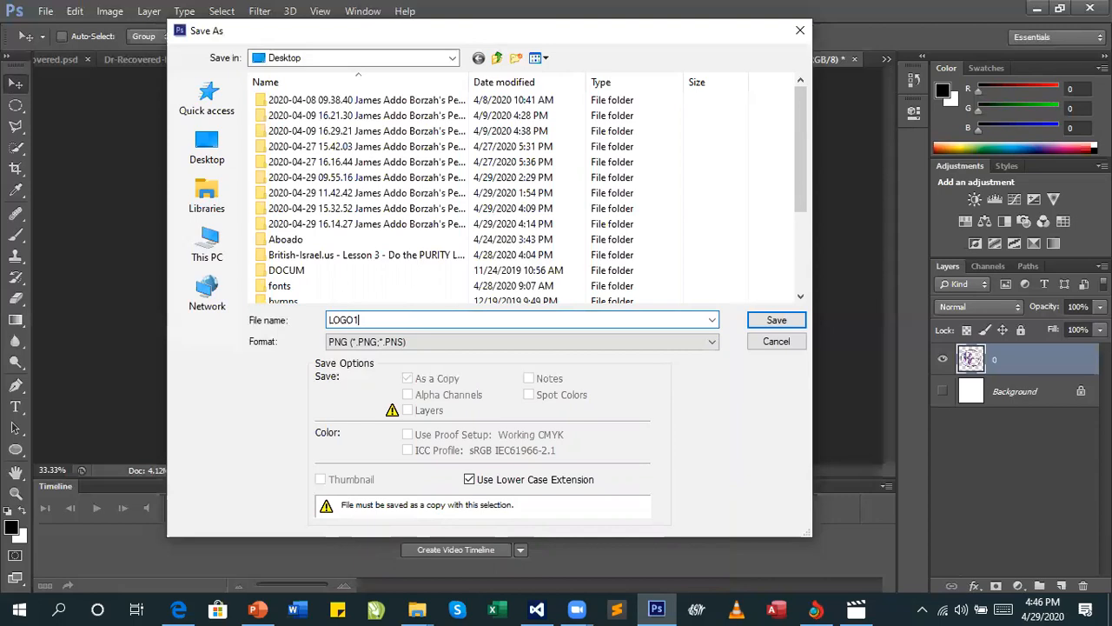
text(234)
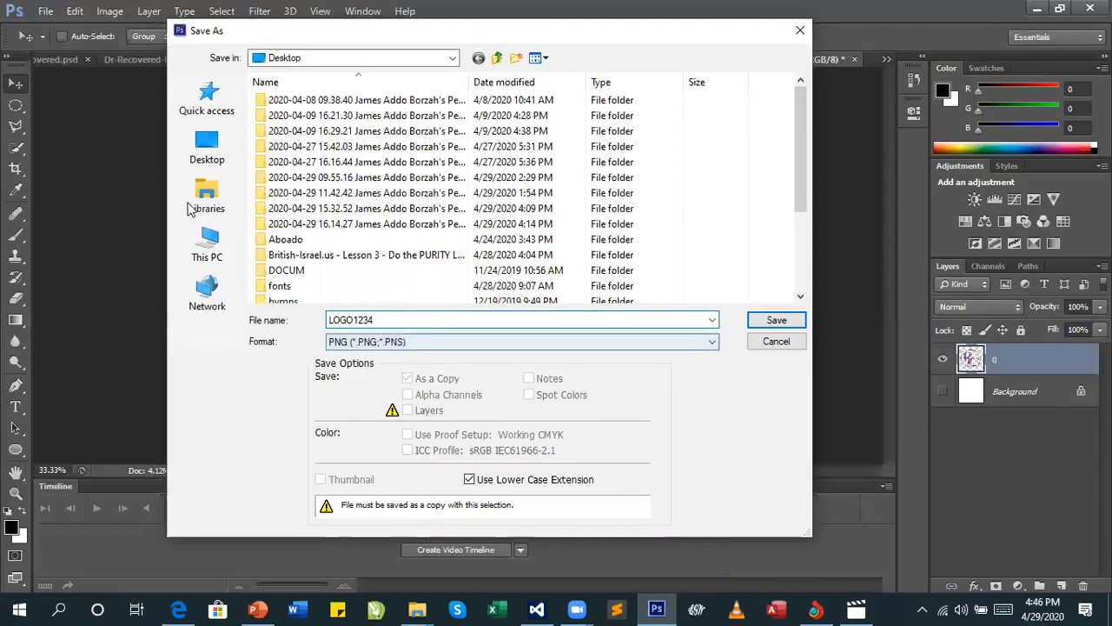
click(208, 147)
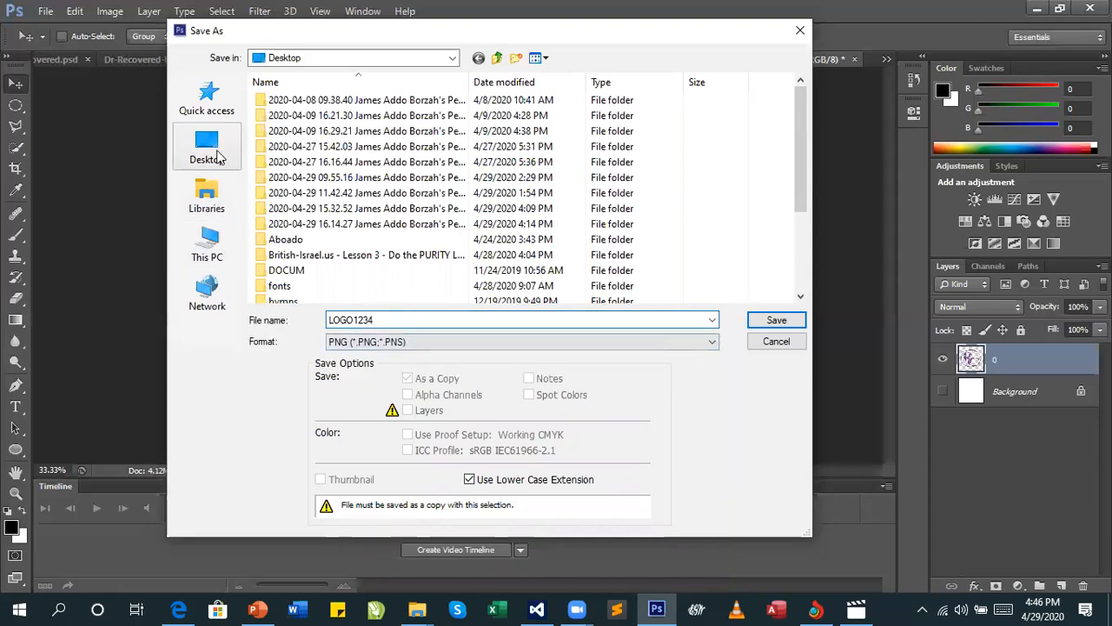
click(774, 320)
click(773, 323)
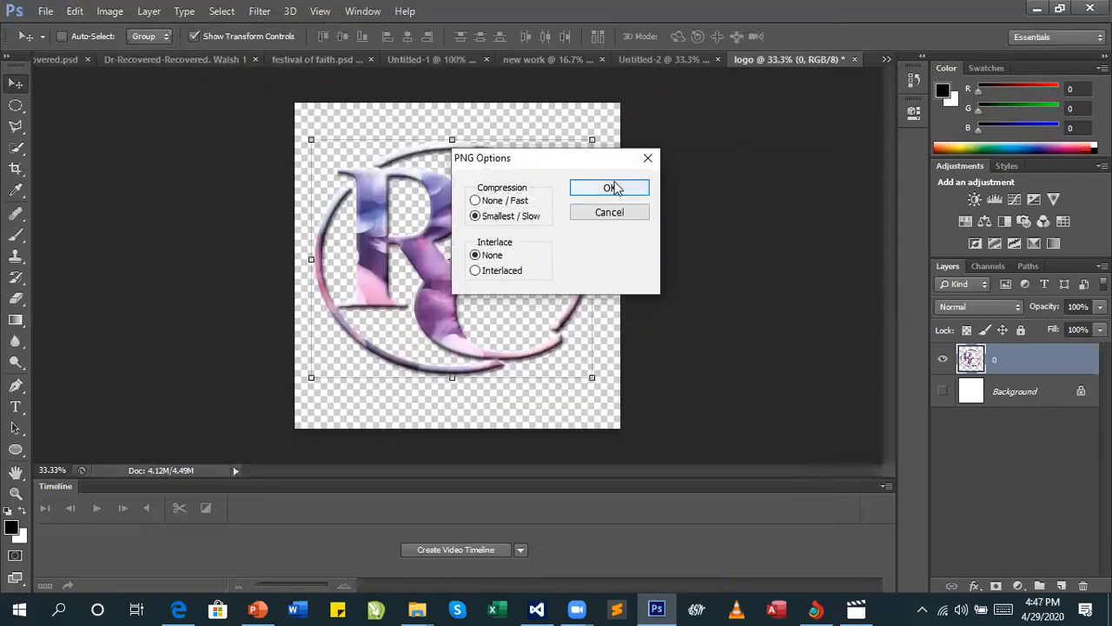
click(611, 190)
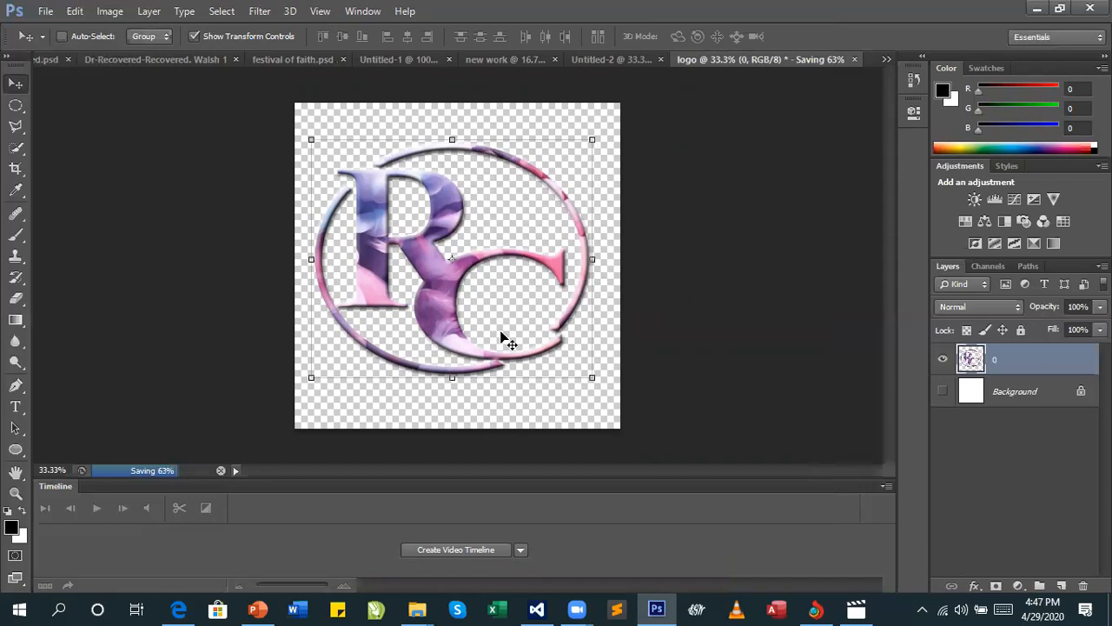
Reposition the logo slightly down and right so that it sits near the canvas center
mouse_move(501, 337)
mouse_down()
mouse_move(528, 328)
mouse_move(503, 337)
mouse_up()
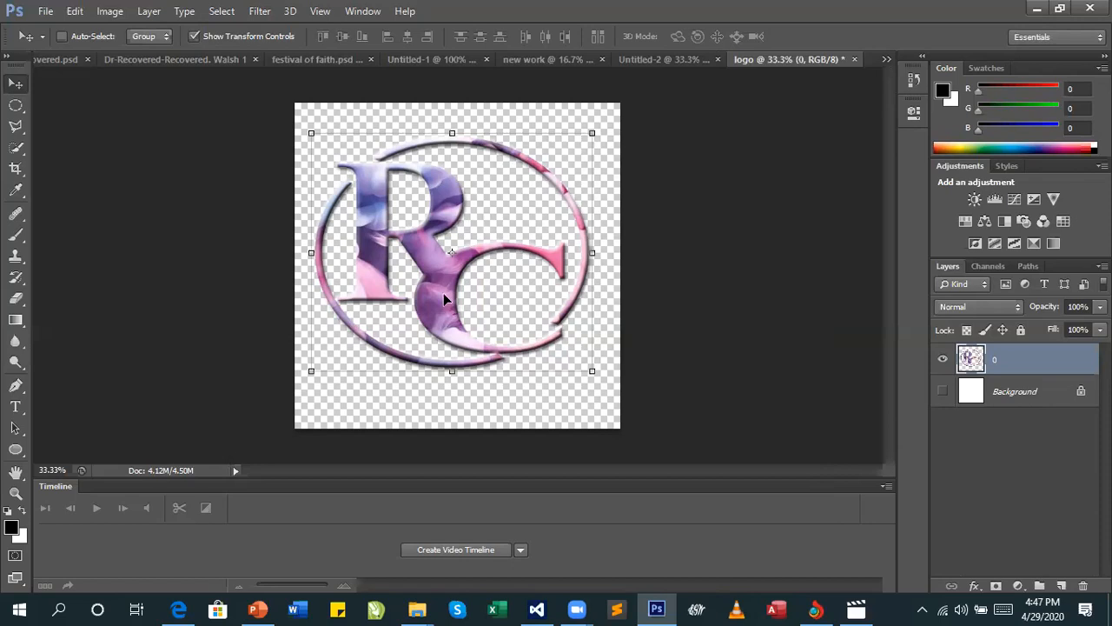
drag(424, 251, 429, 269)
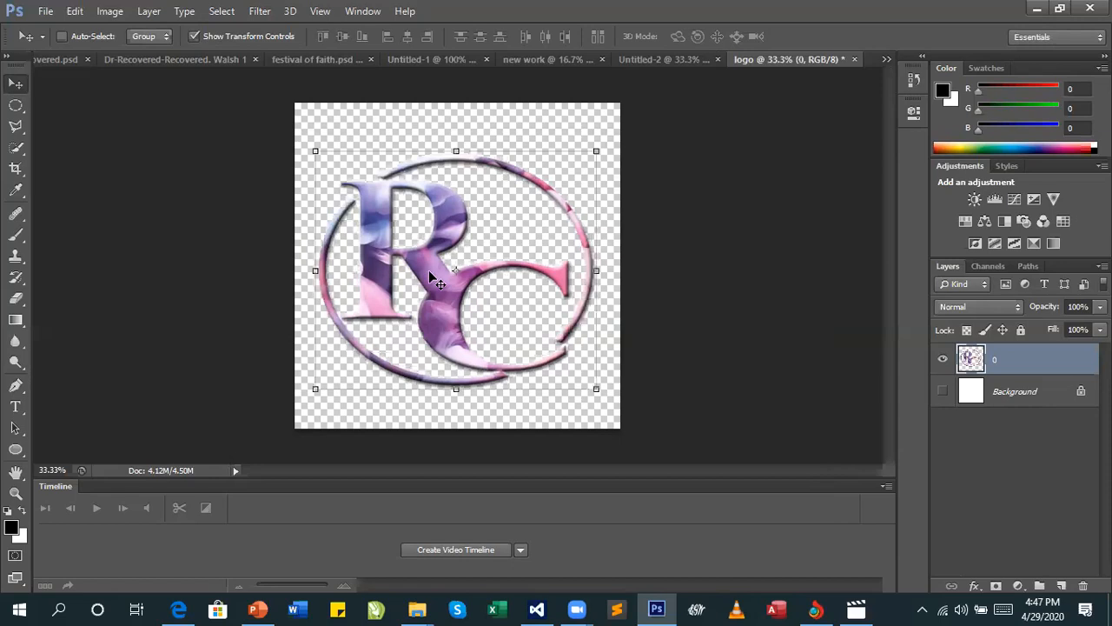